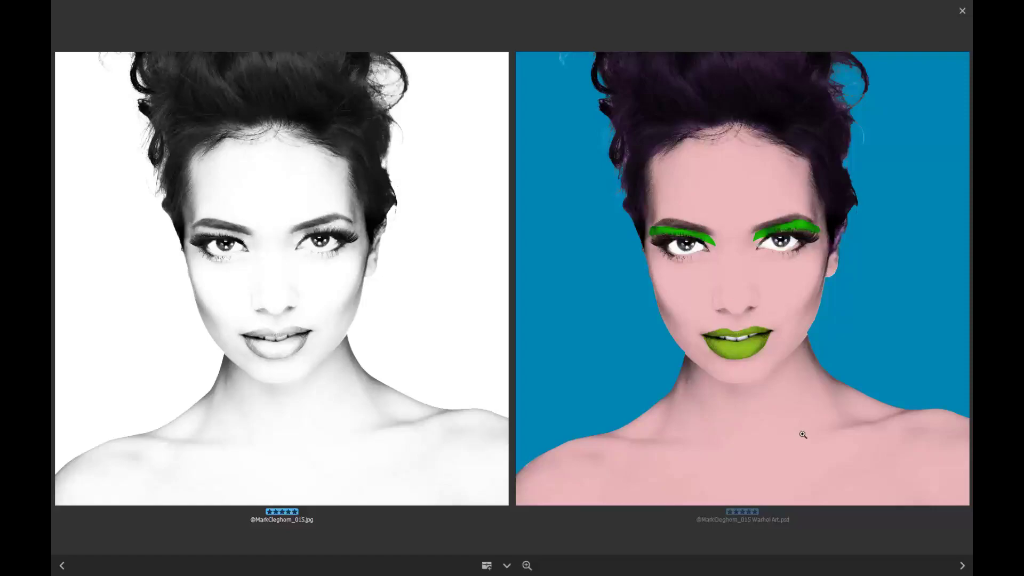
Leave the side-by-side comparison, open the coloured Warhol Art PSD in Photoshop and look through its layer stack
key(Escape)
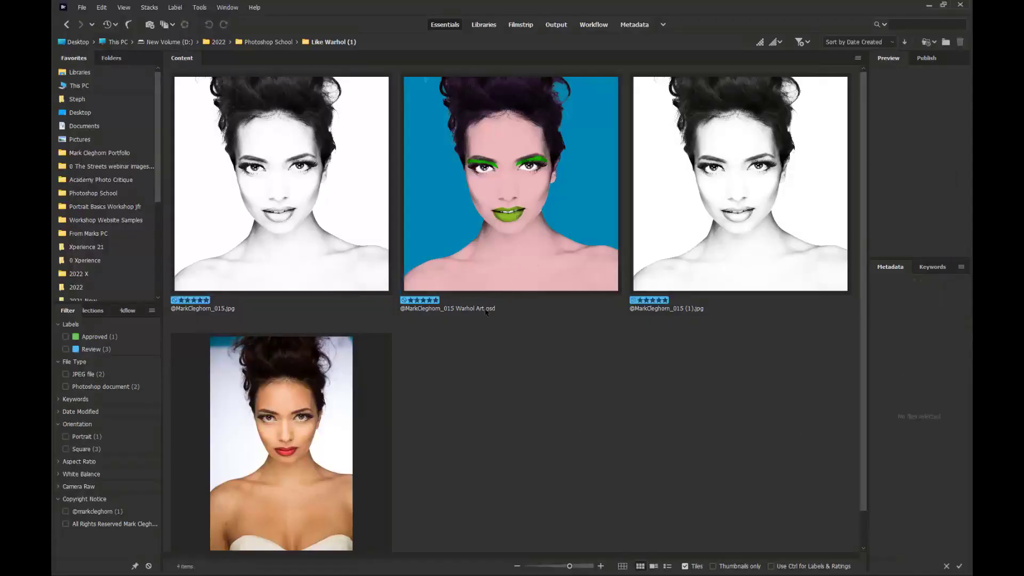
double_click(535, 182)
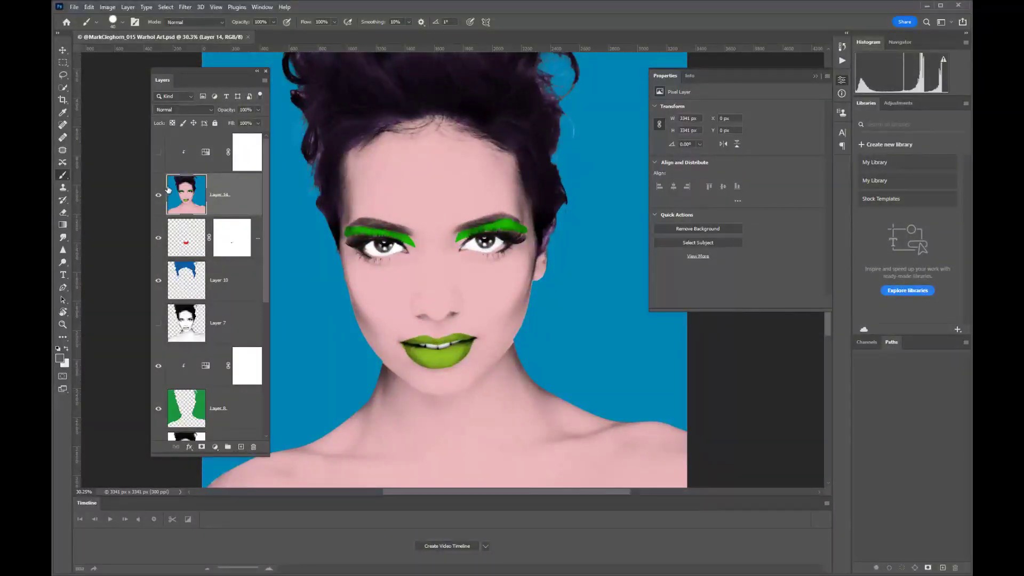
scroll(190, 235, down, 2)
scroll(190, 241, down, 4)
scroll(190, 243, up, 6)
key(ctrl+u)
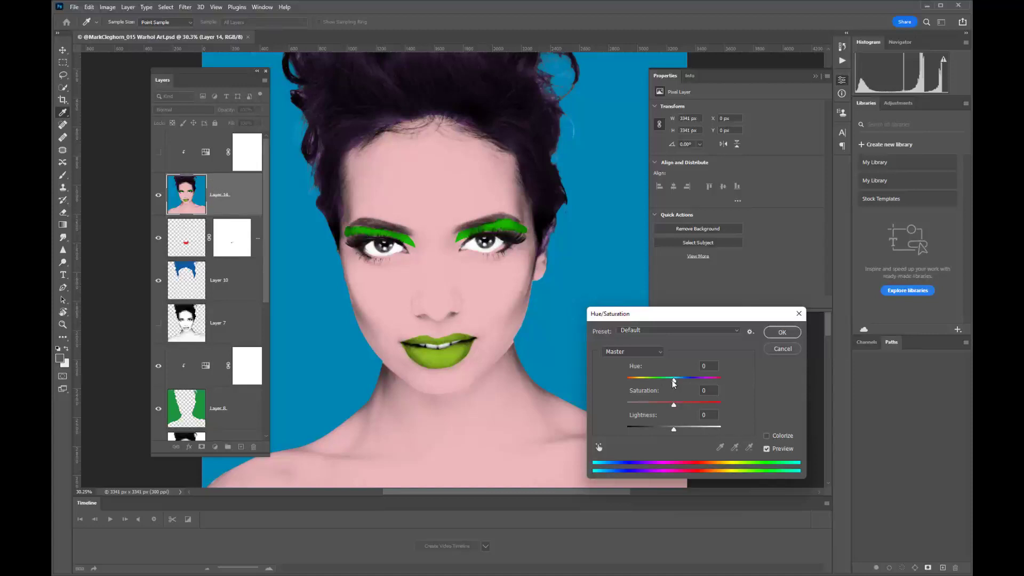
mouse_move(674, 381)
mouse_down()
mouse_move(647, 382)
mouse_move(675, 383)
mouse_up()
drag(675, 384, 678, 384)
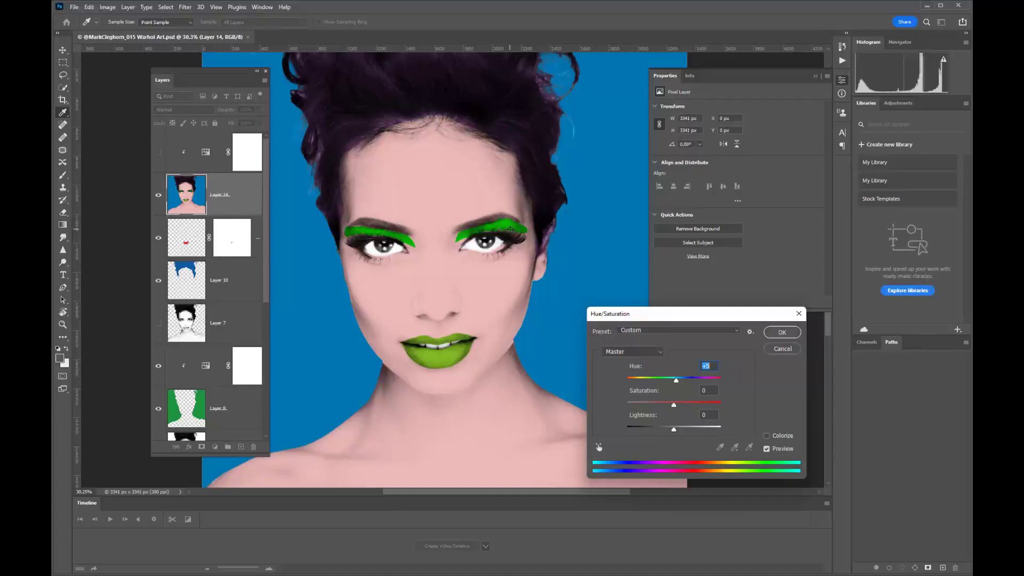
click(773, 351)
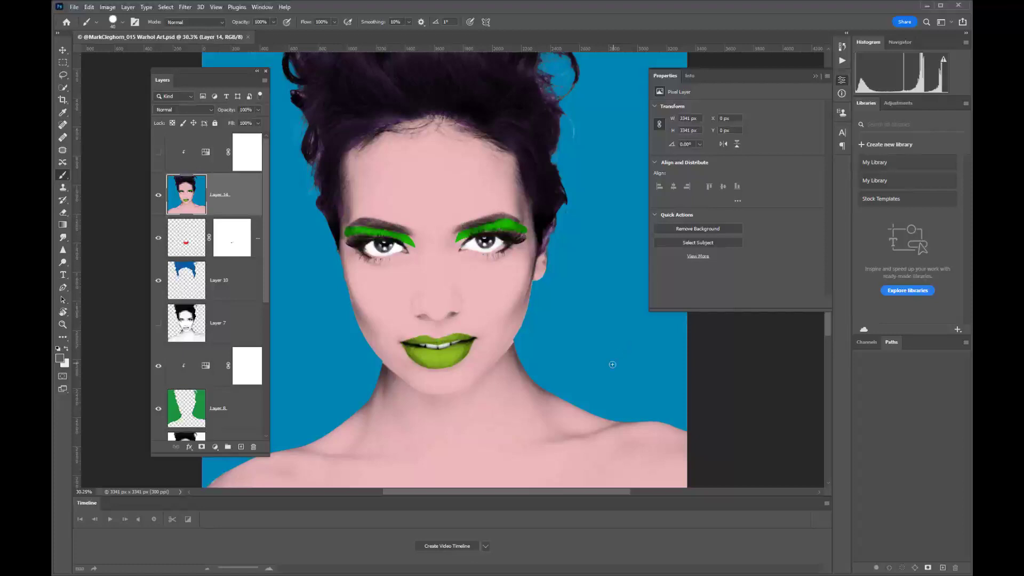
Show the topmost Hue/Saturation adjustment layer, shift its hue to -19 and look through the layers beneath it
click(159, 153)
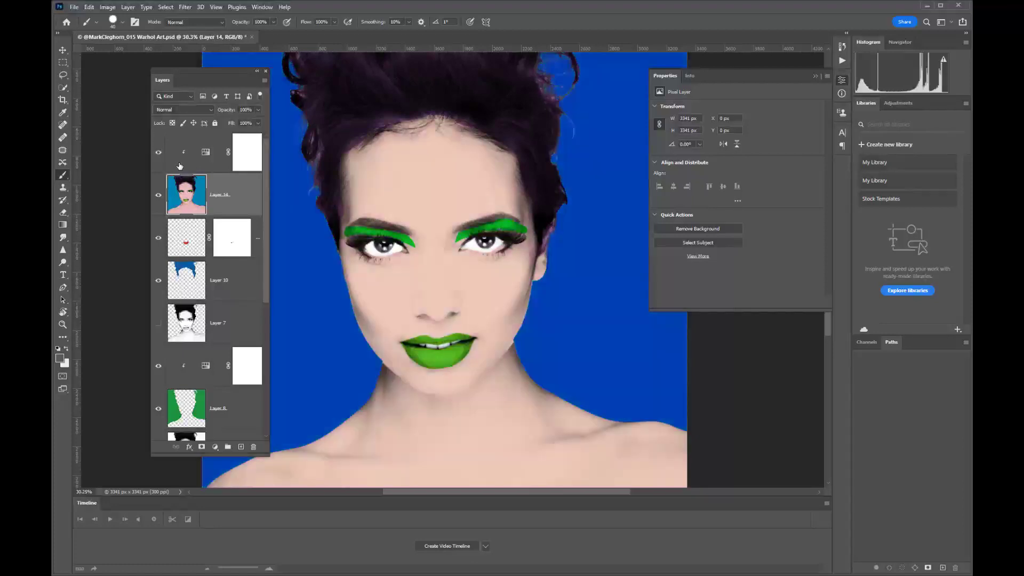
click(206, 155)
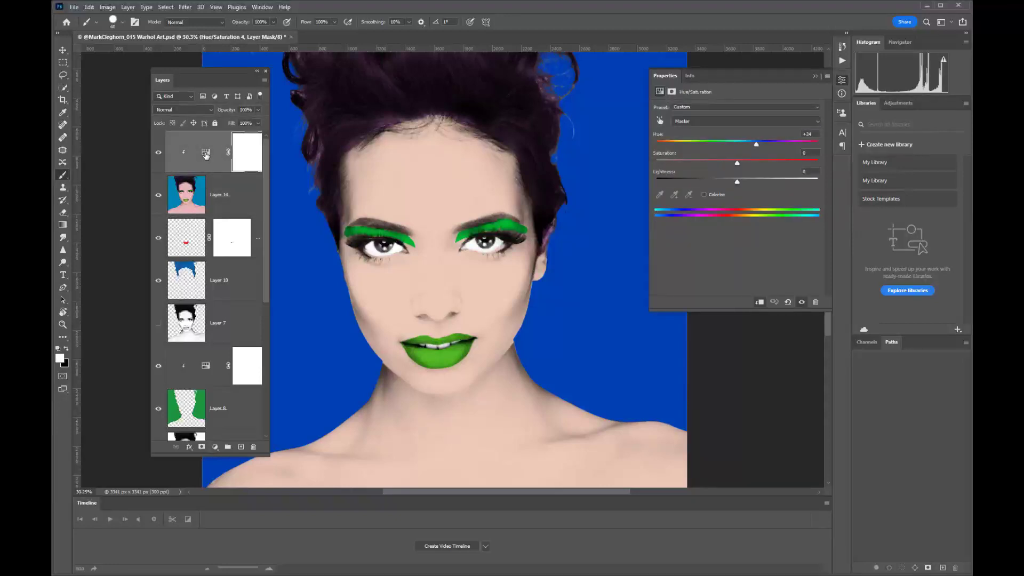
drag(748, 142, 721, 146)
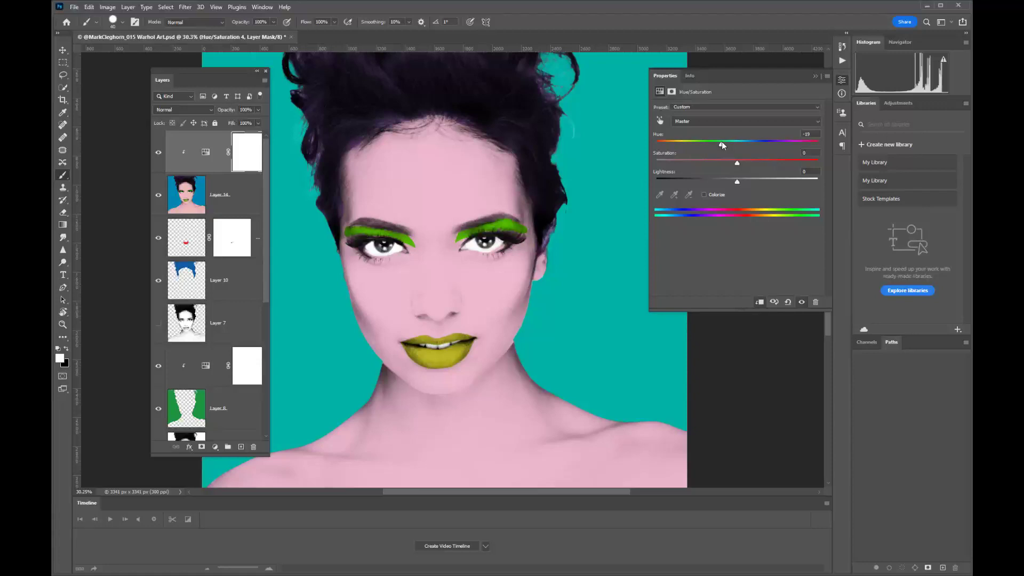
scroll(193, 289, down, 3)
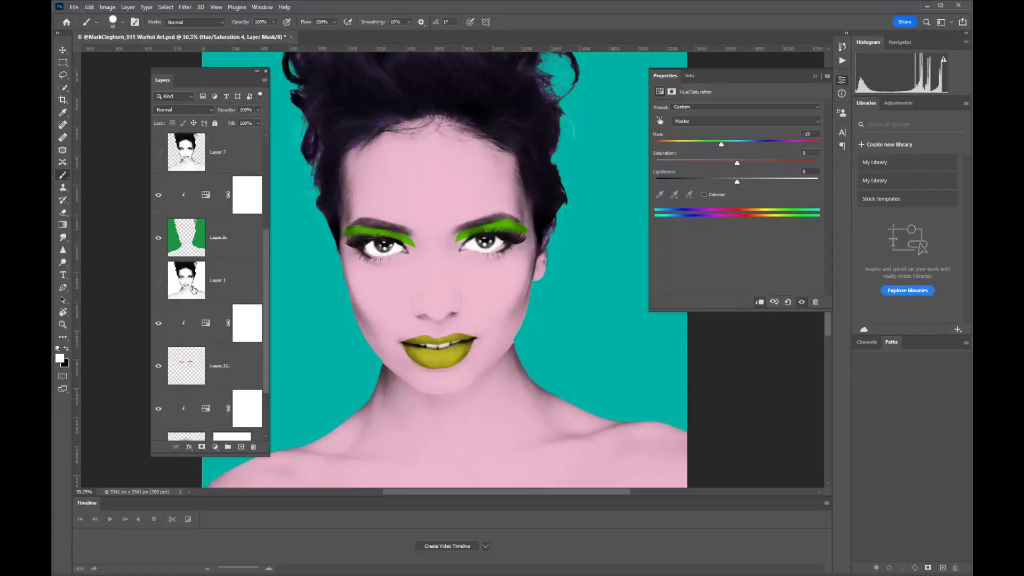
scroll(193, 290, up, 1)
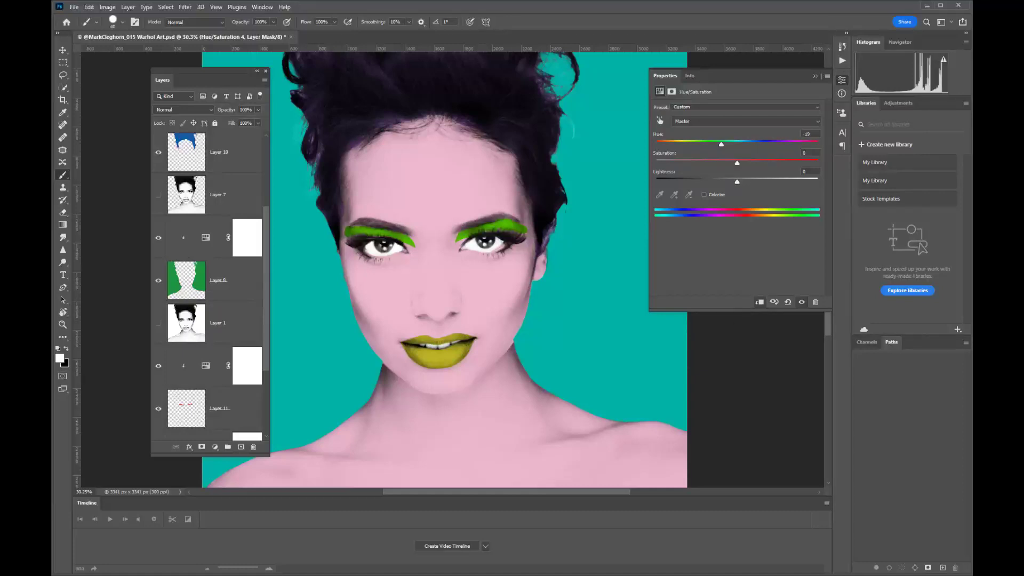
Switch to Bridge, open the first square black-and-white portrait JPG in Photoshop and move the Layers panel clear of the image
key(alt+Tab)
click(617, 377)
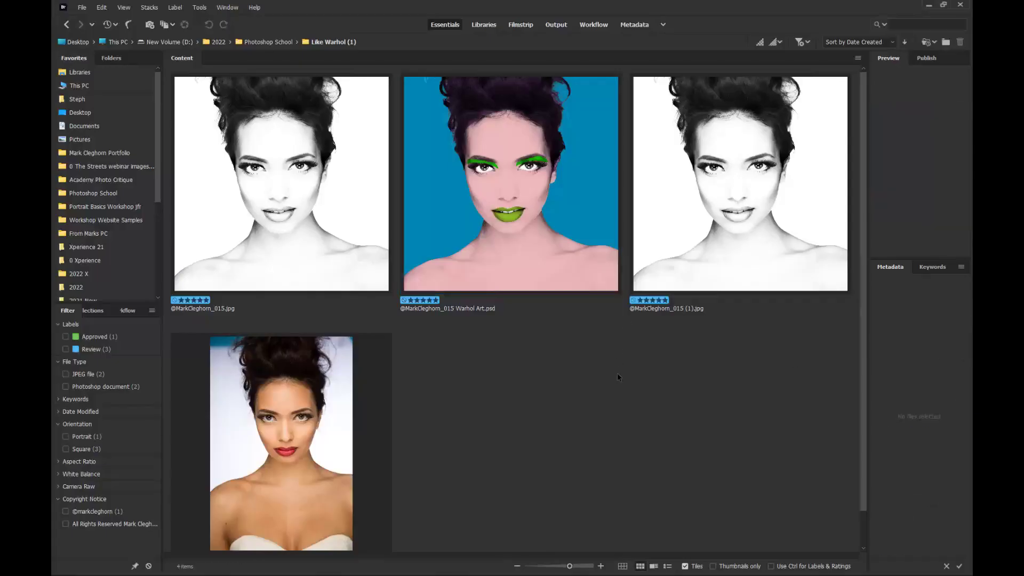
double_click(279, 198)
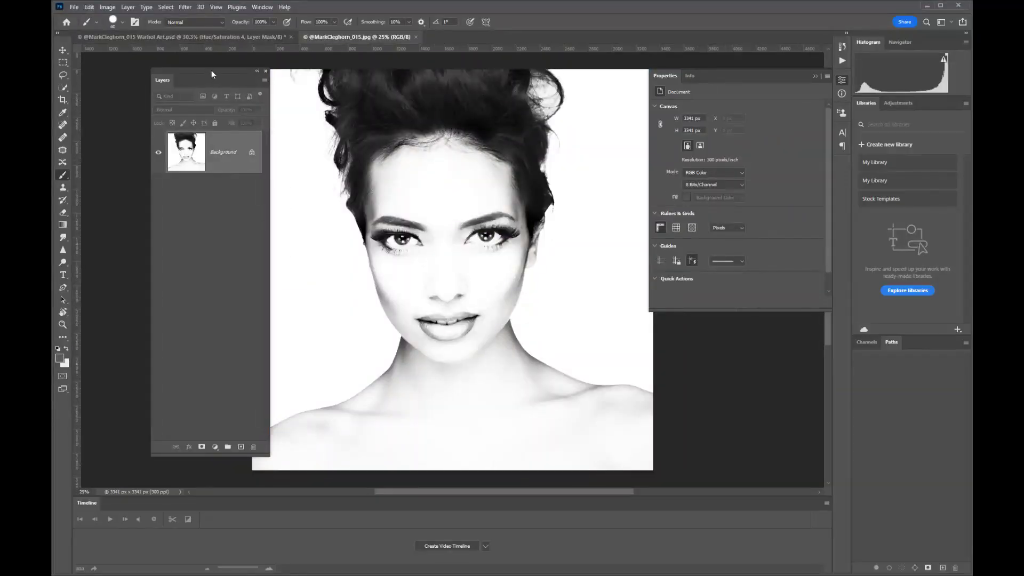
drag(211, 69, 187, 75)
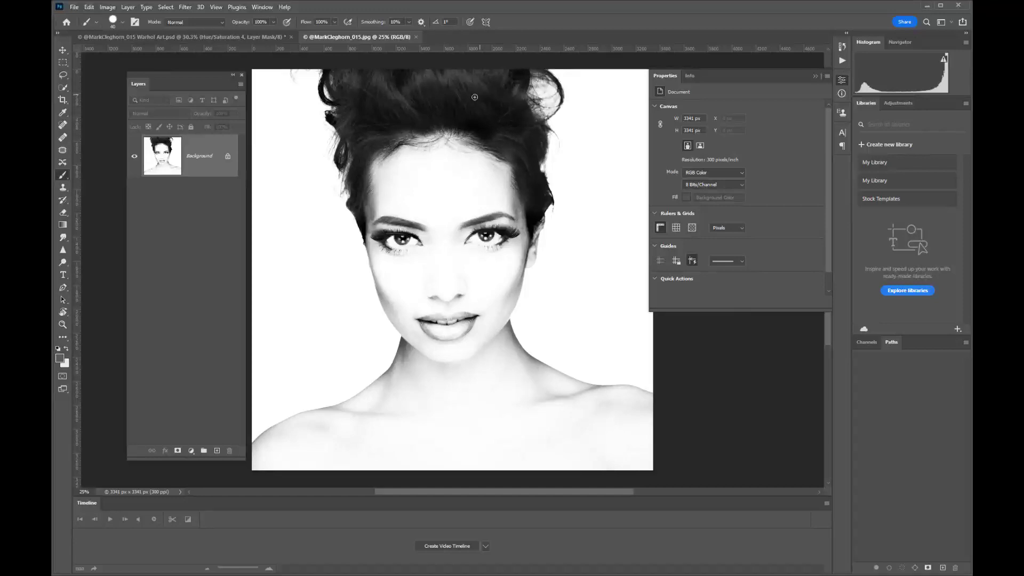
Select the woman automatically with Select Subject of the Object Selection tool
click(64, 88)
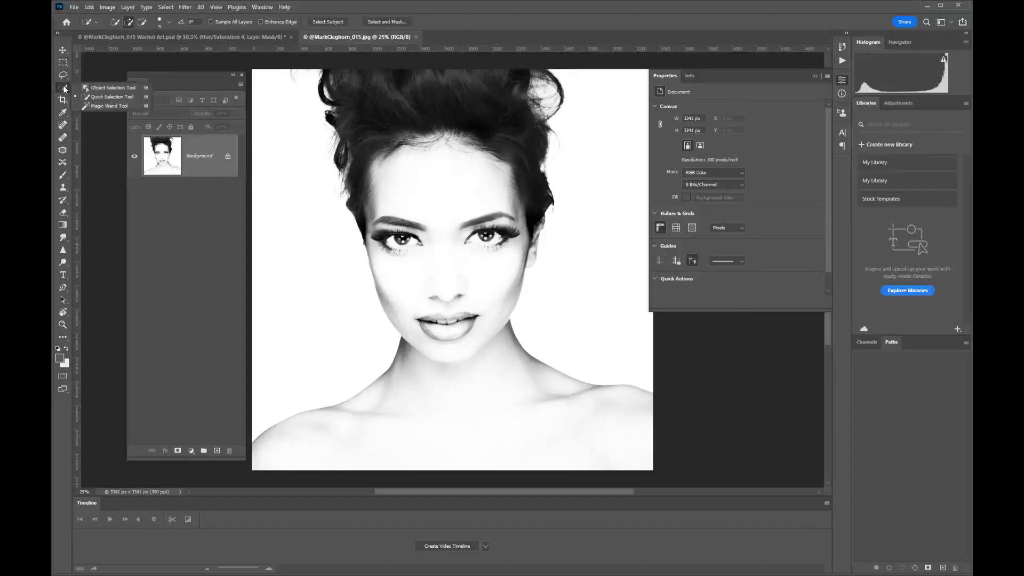
click(103, 88)
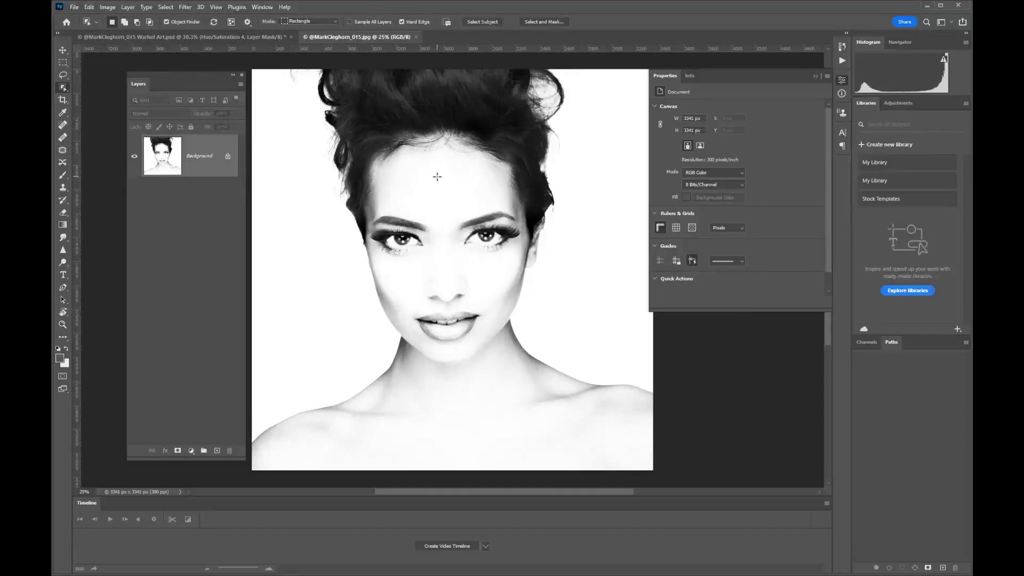
right_click(66, 89)
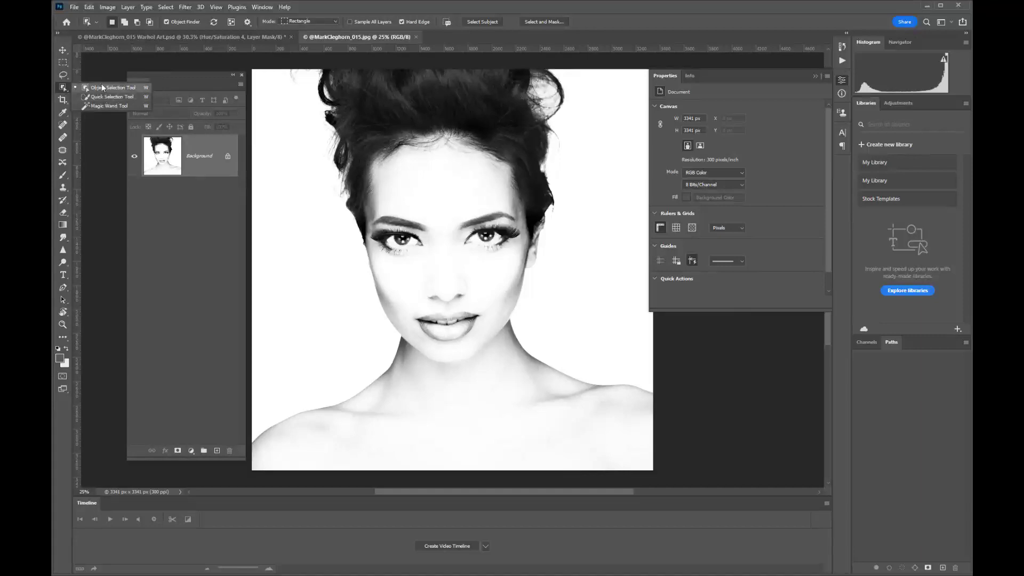
click(87, 88)
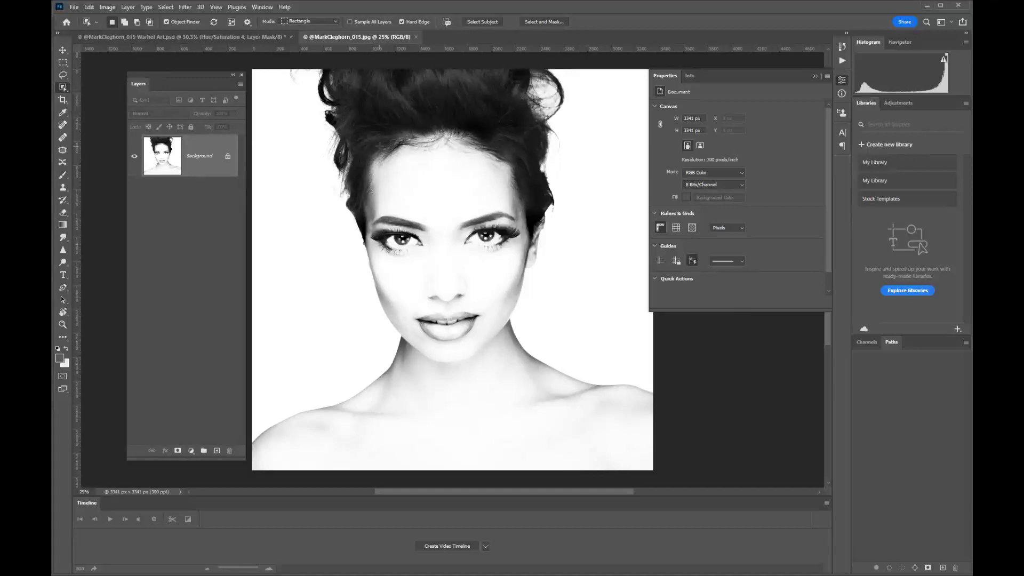
click(478, 23)
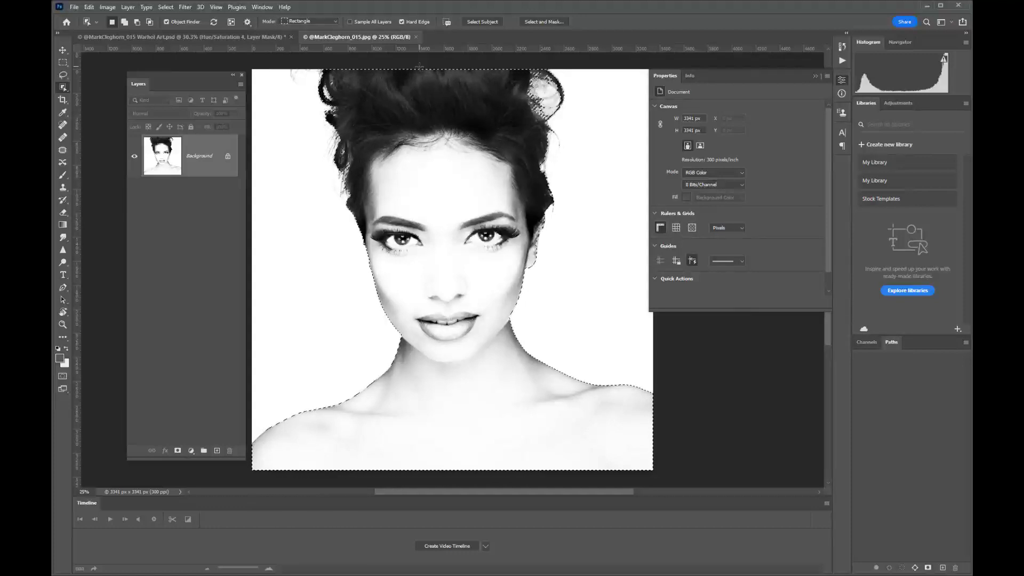
Invert the selection, copy the white backdrop to a new layer and hide the original Background layer
click(167, 7)
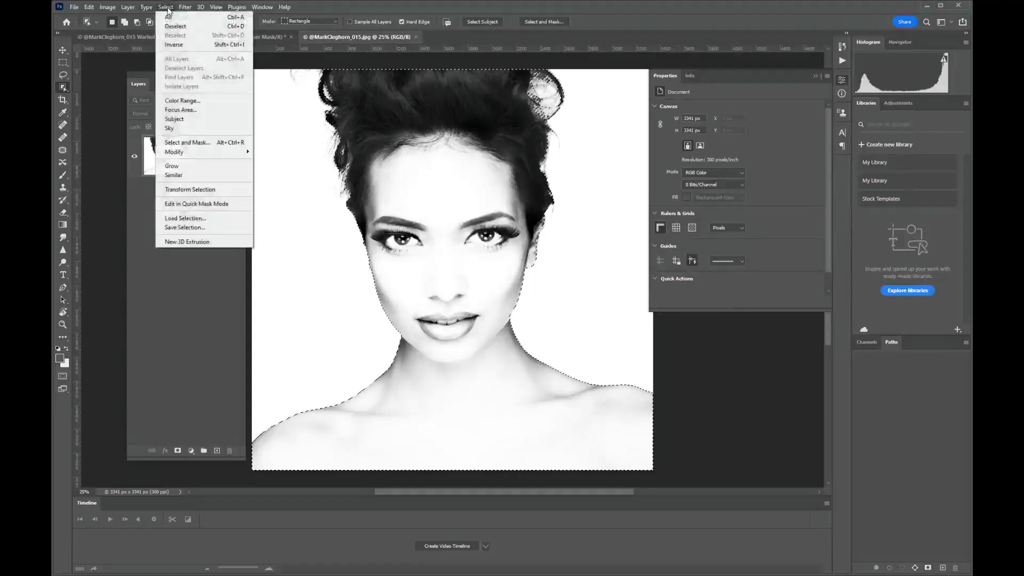
click(224, 45)
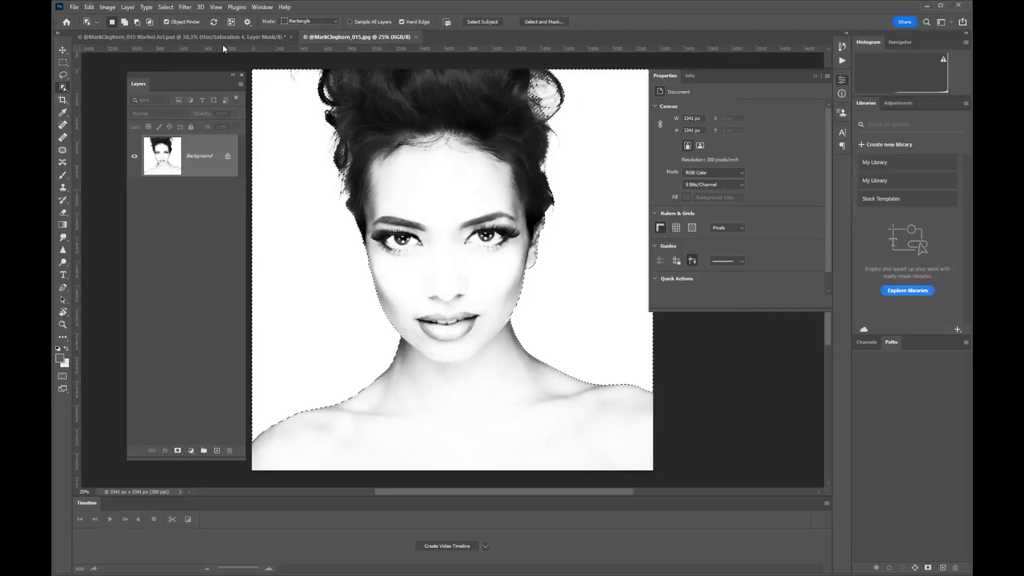
key(ctrl+j)
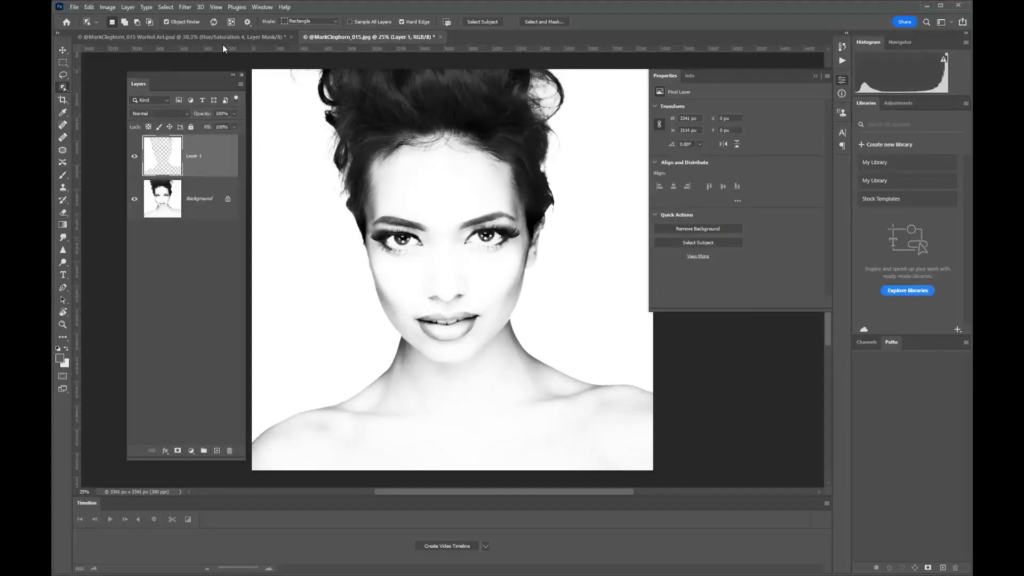
click(134, 200)
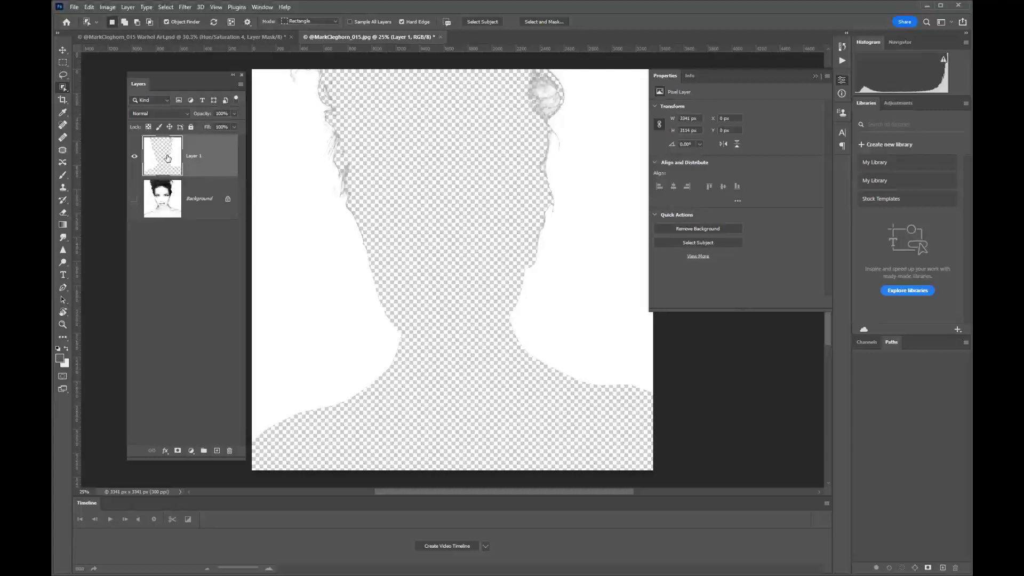
Load the outline of Layer 1 as a selection and set the layer's blend mode to Multiply
ctrl+click(166, 160)
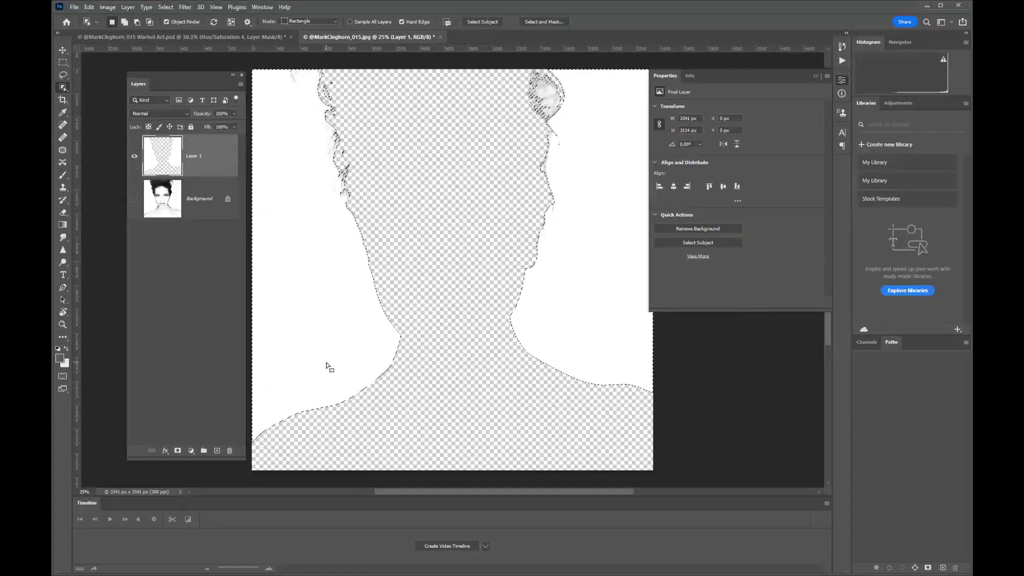
click(157, 113)
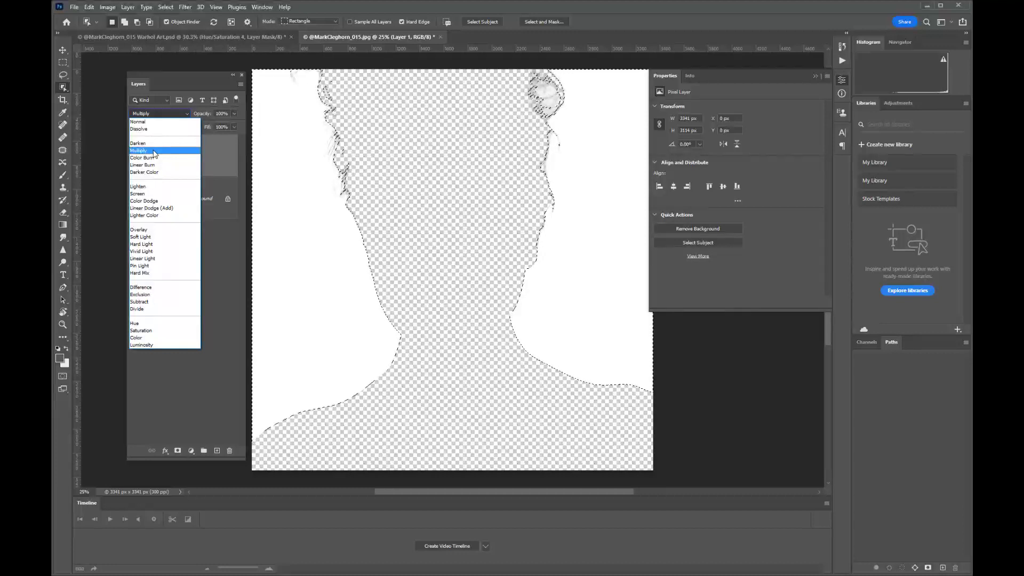
click(154, 152)
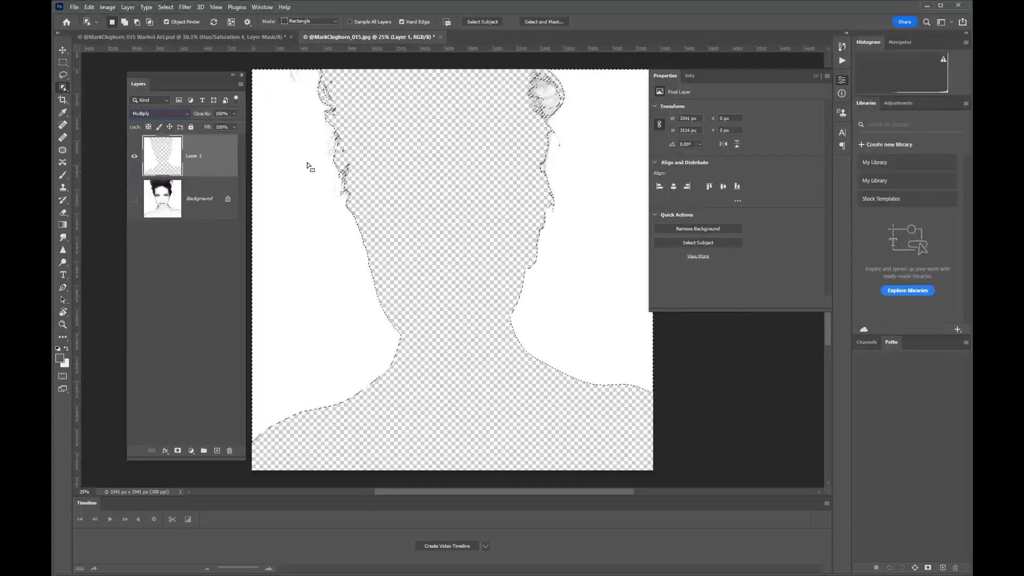
Enlarge the brush to 400 px and paint the selected backdrop on both sides of the silhouette dark grey
click(62, 175)
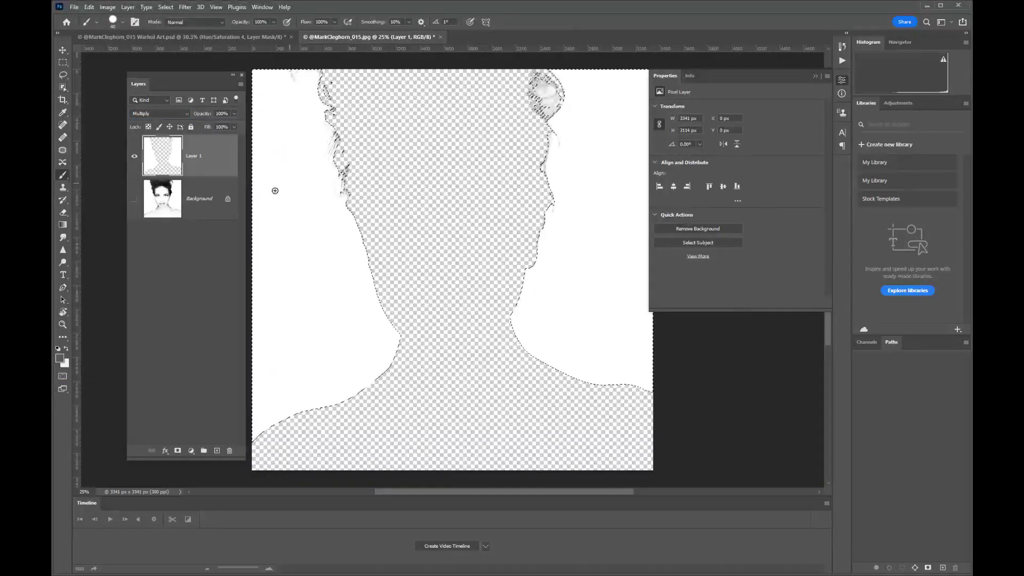
key(])
key(])
key(])
key(])
key(])
key(])
key(])
key(])
mouse_move(283, 198)
mouse_down()
mouse_move(268, 82)
mouse_move(254, 115)
mouse_move(270, 199)
mouse_move(293, 74)
mouse_move(312, 81)
mouse_move(314, 106)
mouse_move(318, 80)
mouse_move(361, 345)
mouse_move(353, 260)
mouse_move(389, 347)
mouse_move(401, 331)
mouse_move(339, 396)
mouse_move(244, 446)
mouse_move(242, 404)
mouse_move(323, 334)
mouse_move(260, 382)
mouse_move(295, 386)
mouse_move(352, 350)
mouse_move(336, 345)
mouse_move(288, 145)
mouse_move(343, 322)
mouse_move(265, 192)
mouse_move(253, 275)
mouse_move(274, 286)
mouse_up()
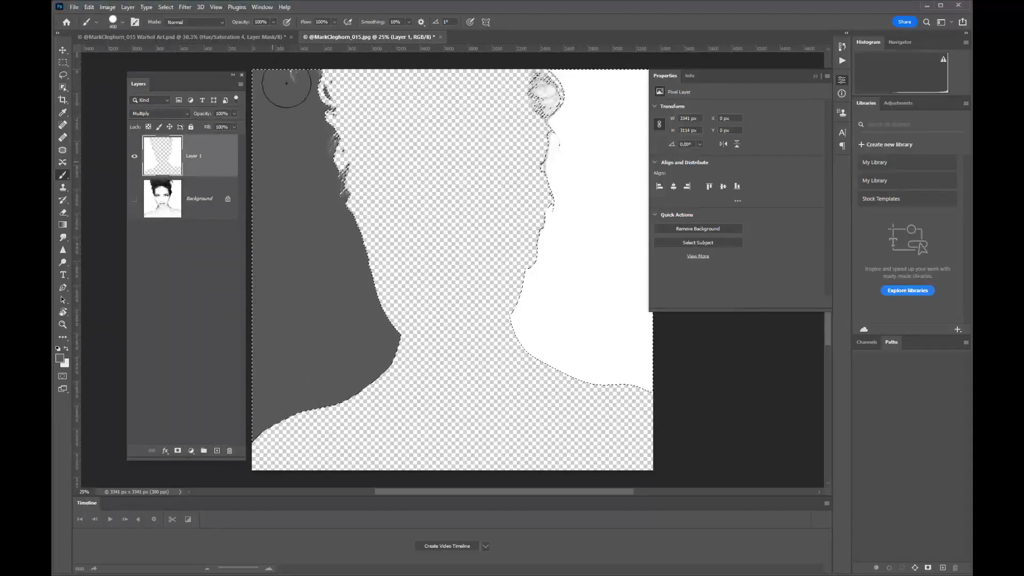
mouse_move(549, 57)
mouse_down()
mouse_move(562, 199)
mouse_move(577, 50)
mouse_move(592, 135)
mouse_move(633, 137)
mouse_move(643, 89)
mouse_move(638, 60)
mouse_move(572, 284)
mouse_move(549, 273)
mouse_move(599, 106)
mouse_move(524, 327)
mouse_move(671, 397)
mouse_move(601, 384)
mouse_move(612, 244)
mouse_move(579, 271)
mouse_move(578, 346)
mouse_move(568, 296)
mouse_move(658, 58)
mouse_move(692, 260)
mouse_move(658, 368)
mouse_move(659, 145)
mouse_move(658, 324)
mouse_move(637, 271)
mouse_move(637, 382)
mouse_move(635, 215)
mouse_move(650, 87)
mouse_move(572, 72)
mouse_move(578, 130)
mouse_move(530, 73)
mouse_move(556, 223)
mouse_move(518, 315)
mouse_move(609, 374)
mouse_move(666, 387)
mouse_move(594, 381)
mouse_up()
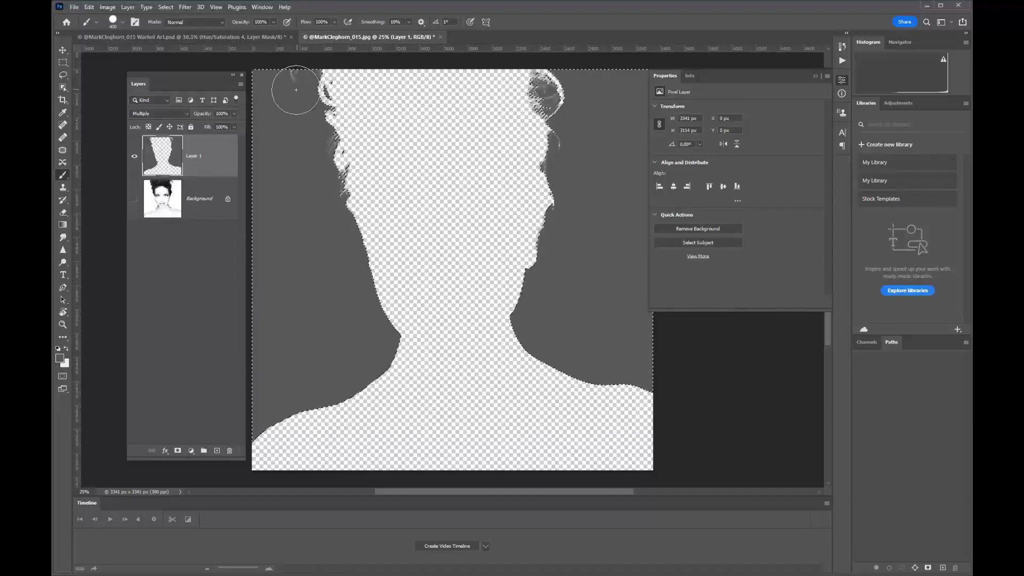
Rename the painted layer as Background and clear the selection
double_click(193, 157)
text(Ba)
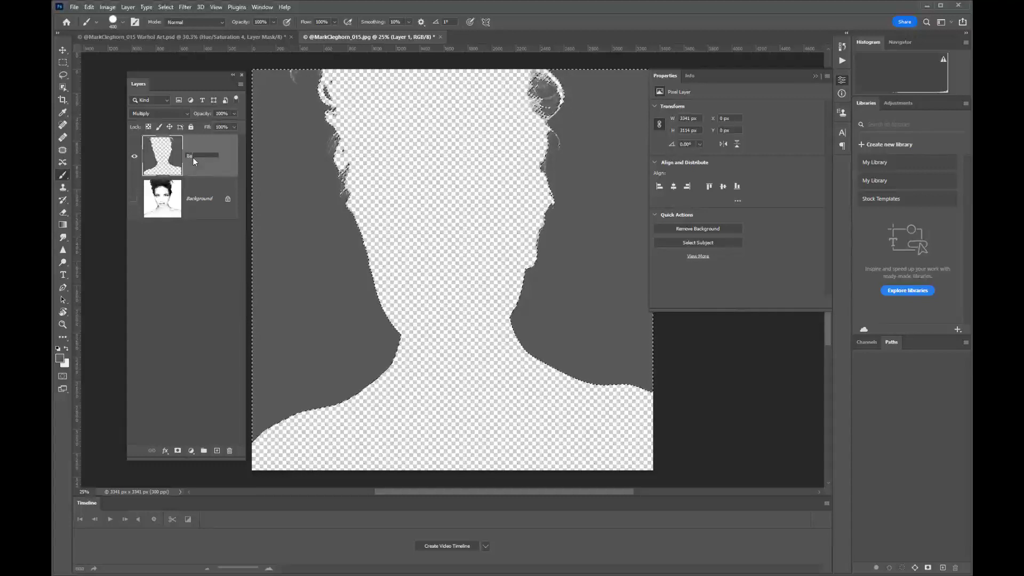
text(ckground)
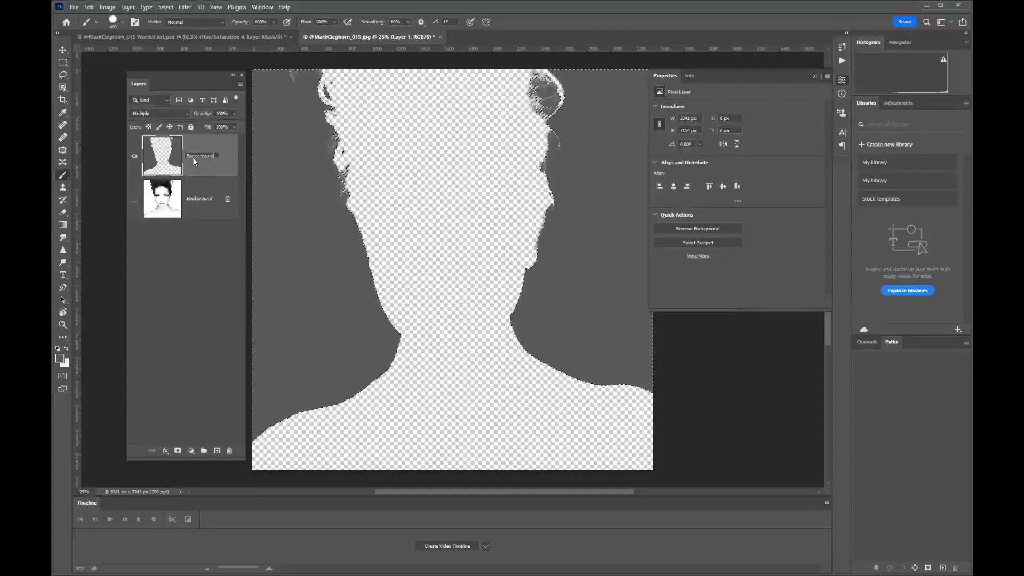
key(Return)
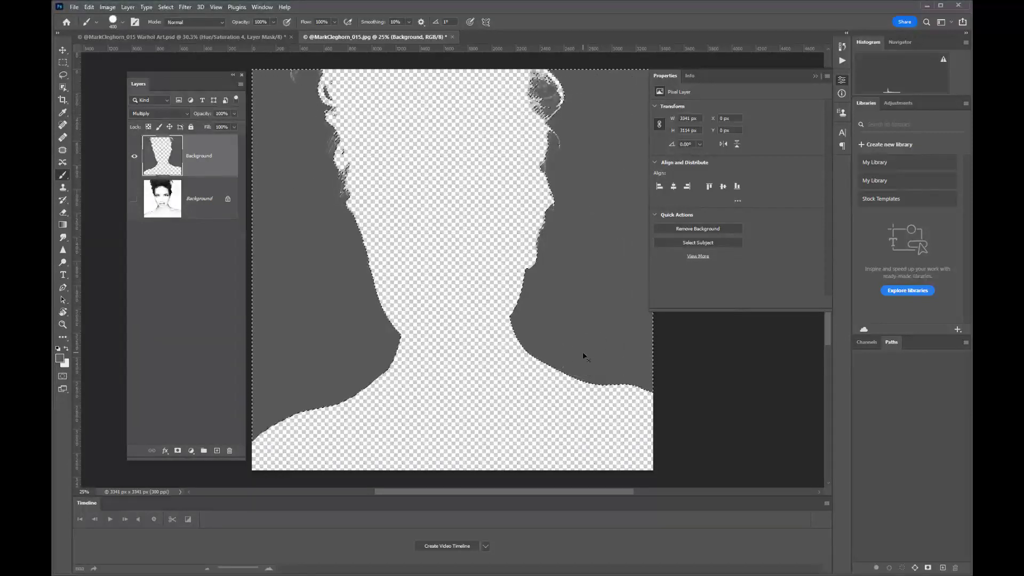
key(ctrl+d)
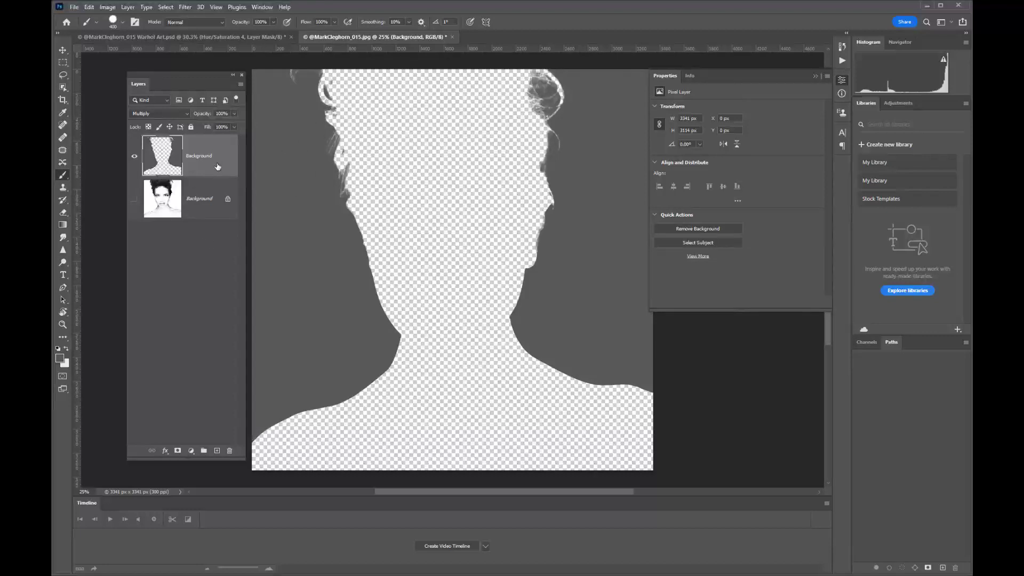
Hide the painted Background layer and show the original portrait layer
click(134, 156)
click(134, 199)
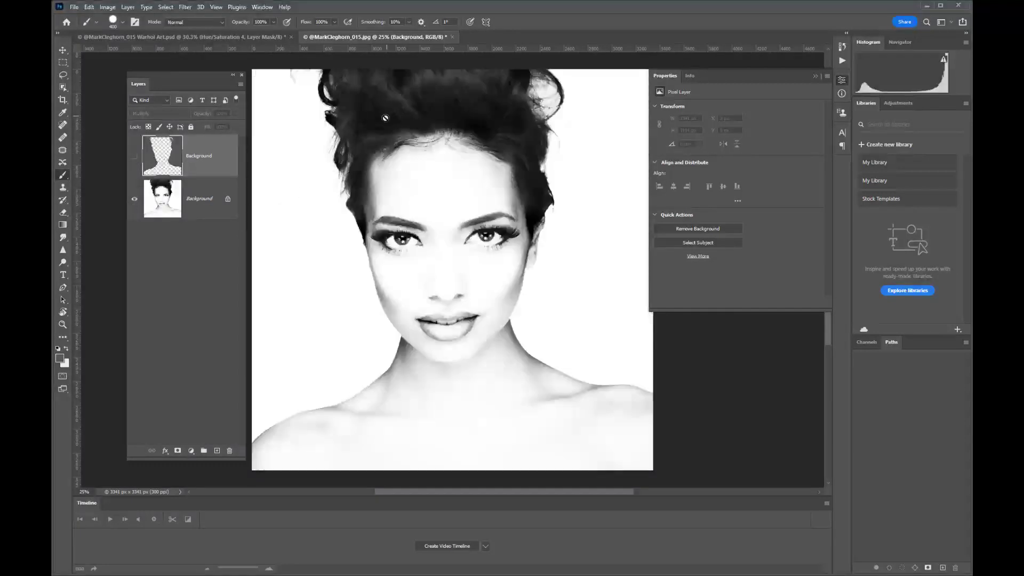
Try to select the dark hair with the Object Selection tool in Rectangle mode
click(63, 78)
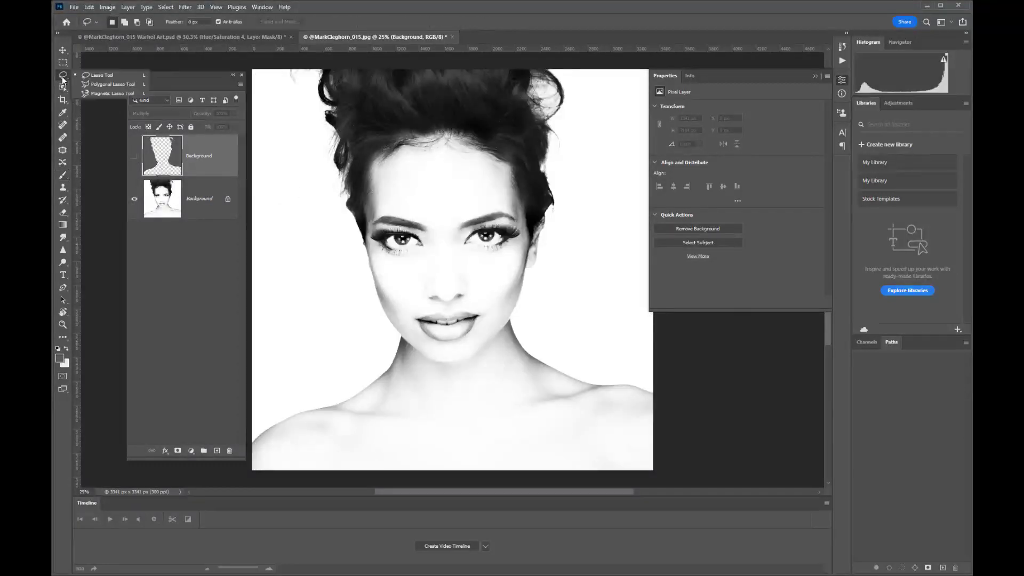
click(62, 88)
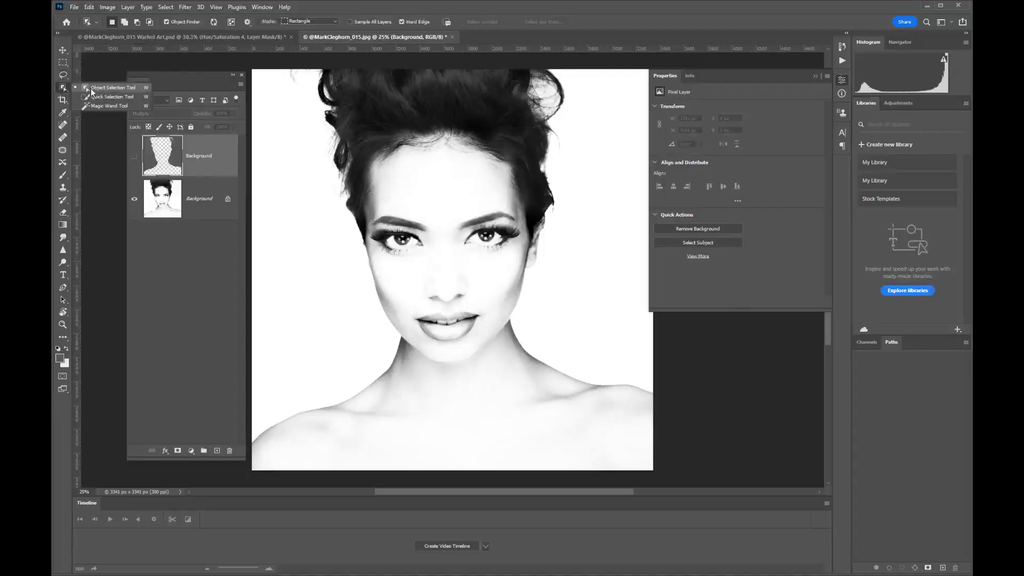
click(92, 89)
drag(354, 197, 362, 68)
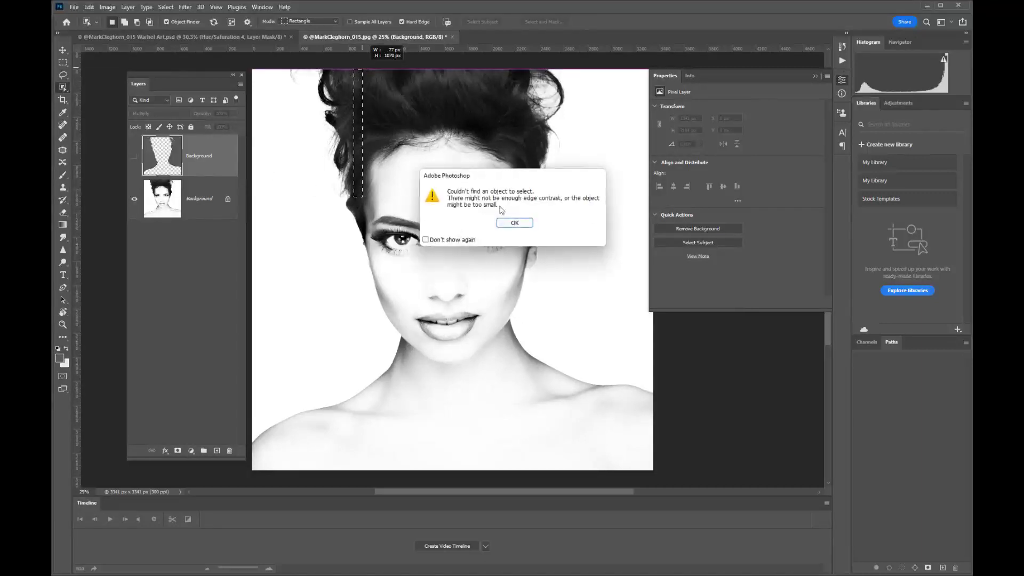
click(515, 223)
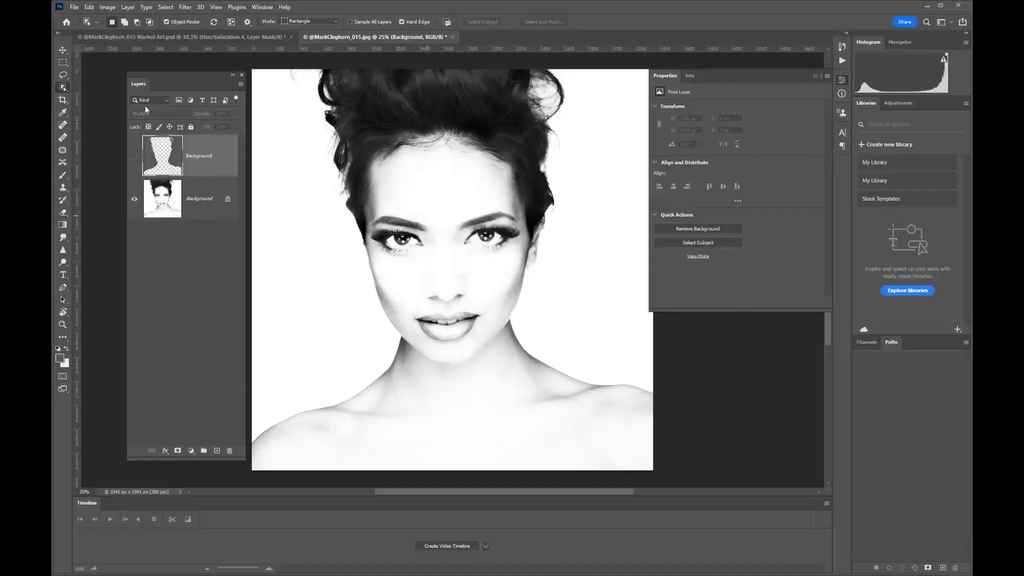
Select the dark hair on the original Background layer with the Quick Selection tool, covering both sides of the head
right_click(66, 88)
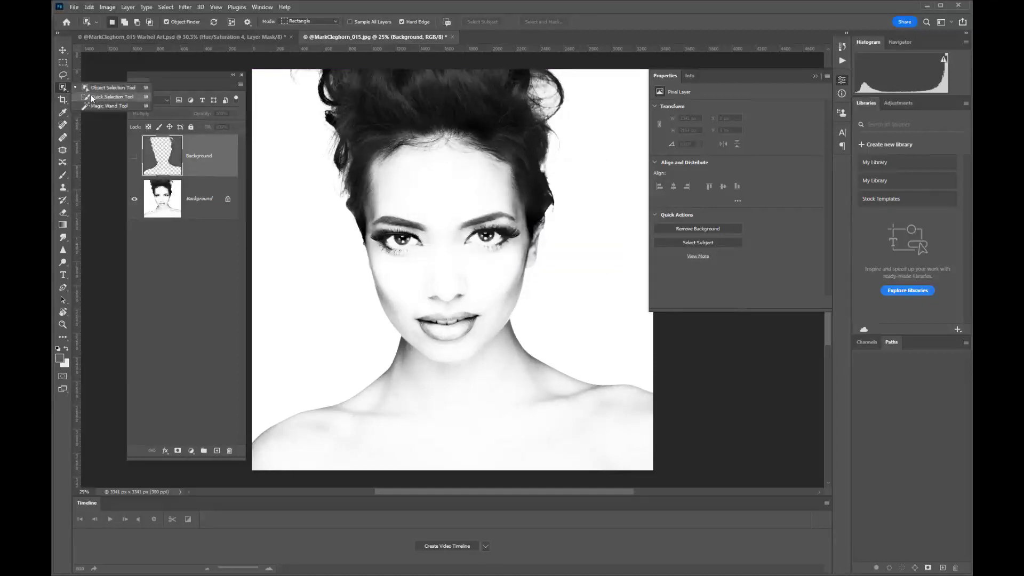
click(91, 97)
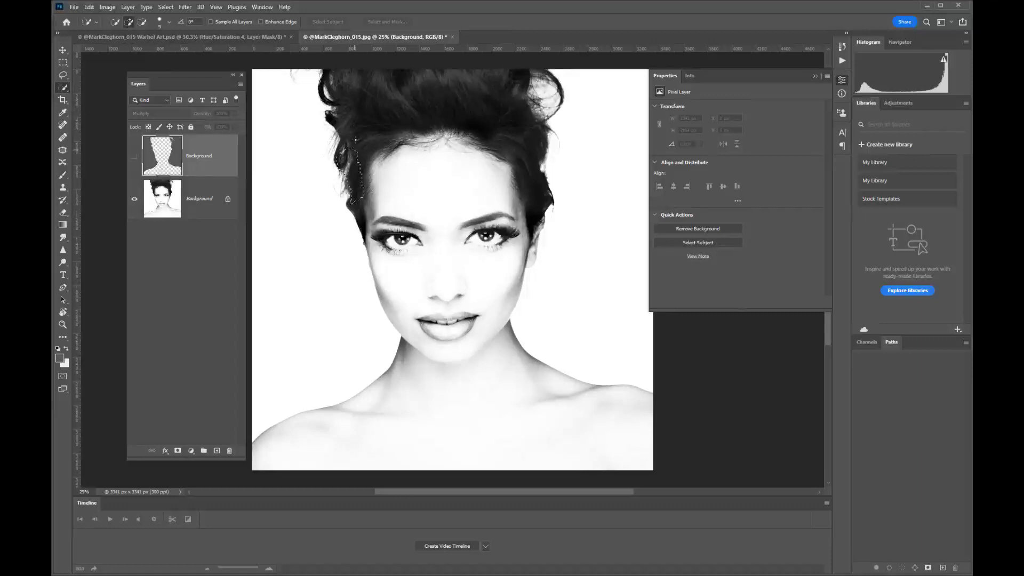
mouse_move(355, 140)
mouse_down()
mouse_move(367, 235)
mouse_move(343, 75)
mouse_up()
mouse_move(531, 164)
mouse_down()
mouse_move(545, 205)
mouse_move(535, 224)
mouse_move(545, 123)
mouse_move(531, 88)
mouse_move(536, 69)
mouse_move(539, 88)
mouse_up()
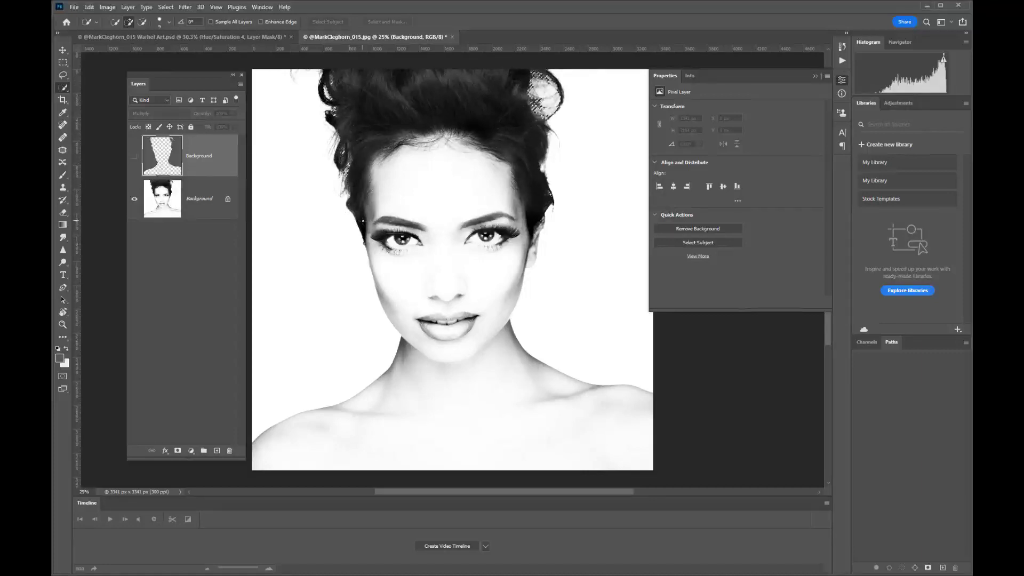
click(194, 211)
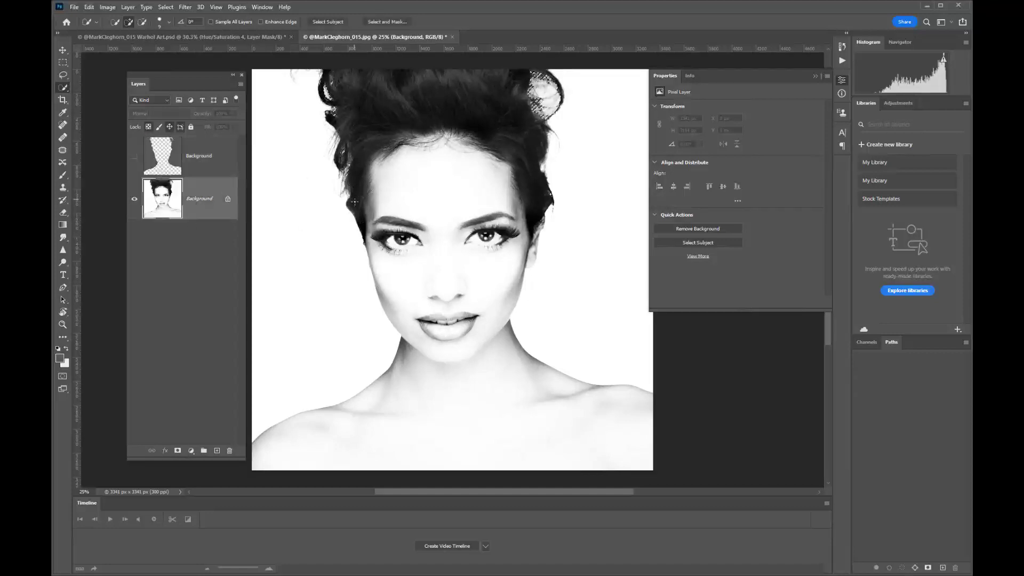
drag(355, 201, 358, 128)
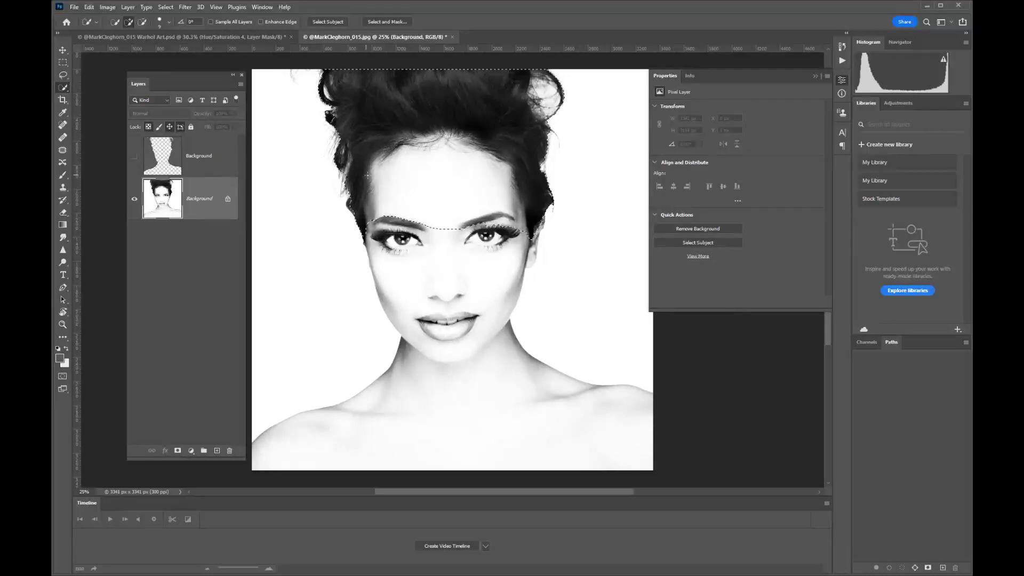
Subtract the forehead and eyebrows from the selection and refine its edge along the hairline beside the temple
key(alt)
mouse_move(438, 184)
mouse_down()
mouse_move(384, 198)
mouse_move(435, 197)
mouse_move(451, 202)
mouse_move(445, 211)
mouse_move(468, 202)
mouse_move(461, 229)
mouse_move(449, 231)
mouse_move(520, 223)
mouse_up()
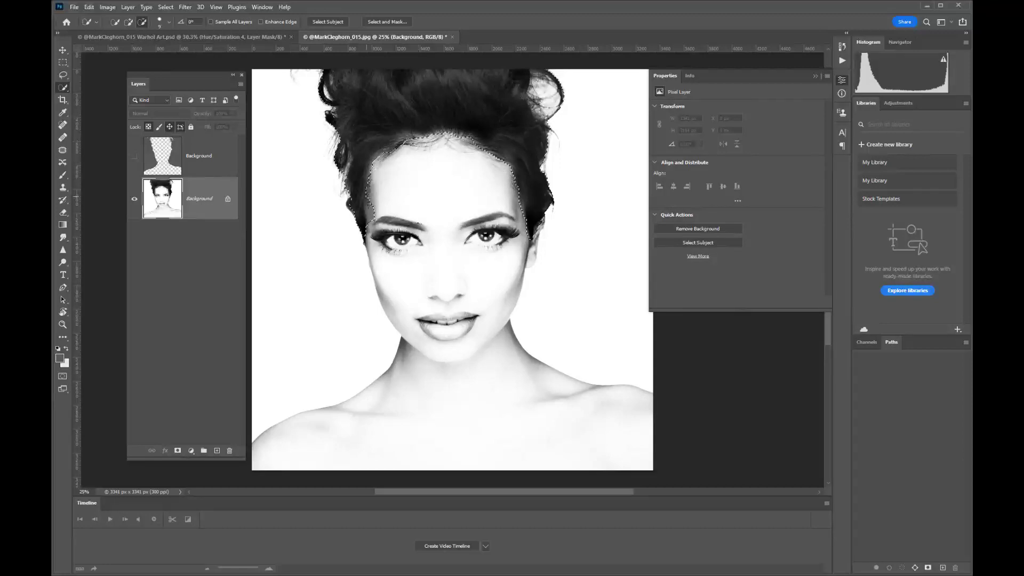
drag(368, 218, 359, 218)
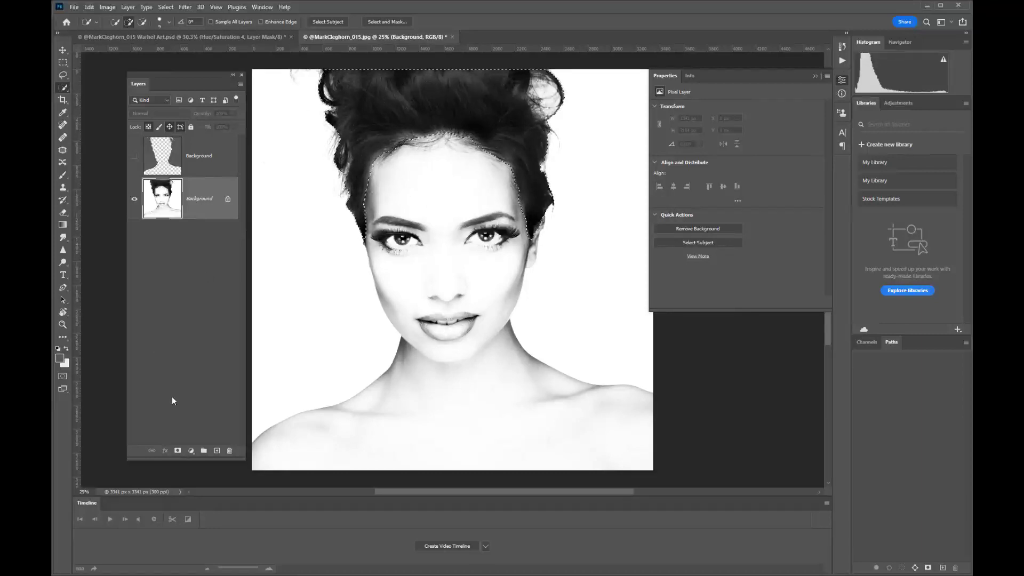
Add a new layer above the original portrait and paint the selected hair dark grey with the brush
click(219, 452)
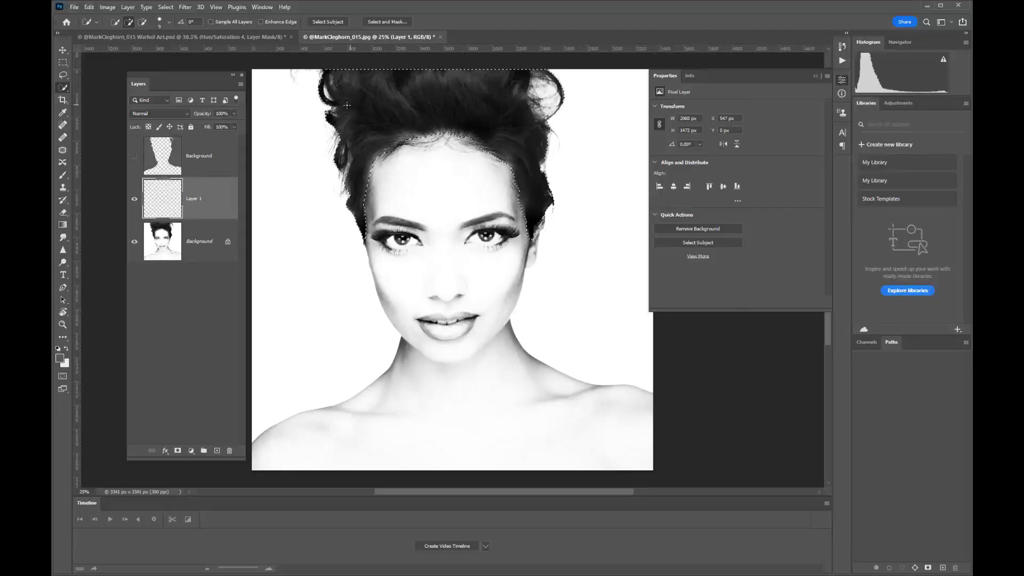
click(63, 175)
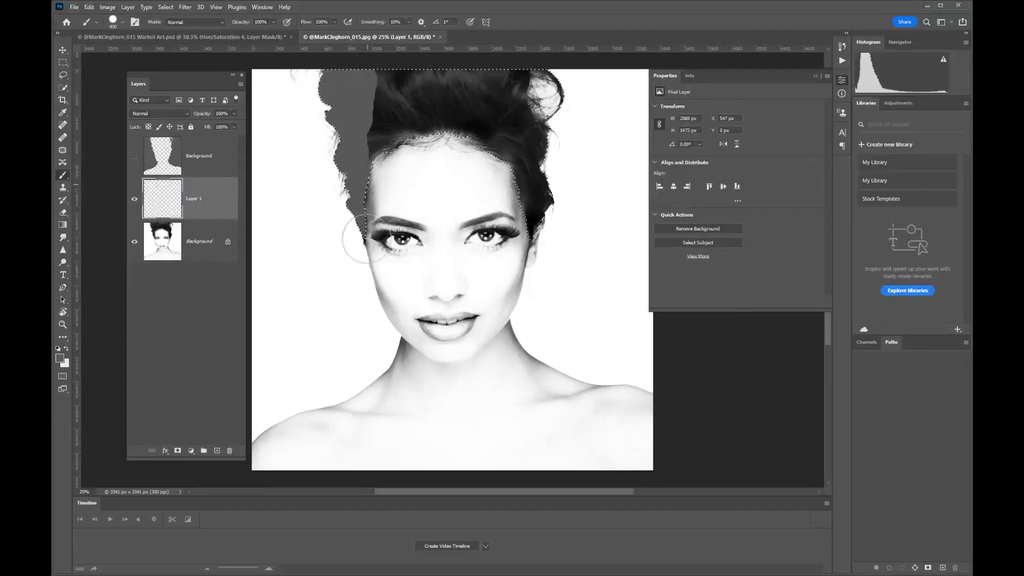
mouse_move(366, 239)
mouse_down()
mouse_move(444, 81)
mouse_move(410, 140)
mouse_move(332, 95)
mouse_move(392, 77)
mouse_move(590, 102)
mouse_move(527, 67)
mouse_move(512, 118)
mouse_move(528, 128)
mouse_move(477, 127)
mouse_move(530, 138)
mouse_move(535, 243)
mouse_move(550, 95)
mouse_move(540, 66)
mouse_move(404, 78)
mouse_move(350, 130)
mouse_move(347, 200)
mouse_up()
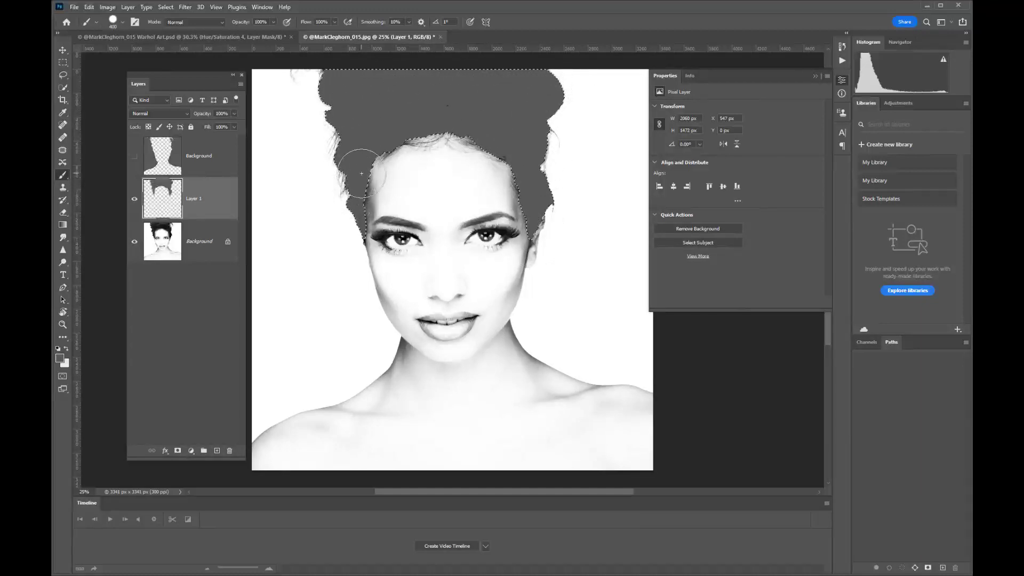
Clear the hair selection and set the painted hair layer's blend mode to Multiply
key(ctrl+d)
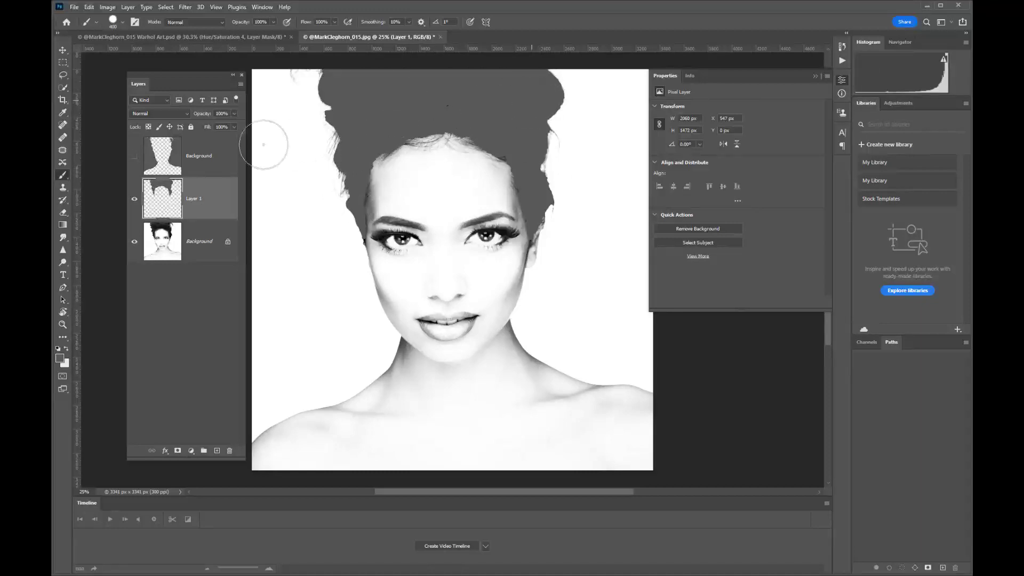
click(174, 111)
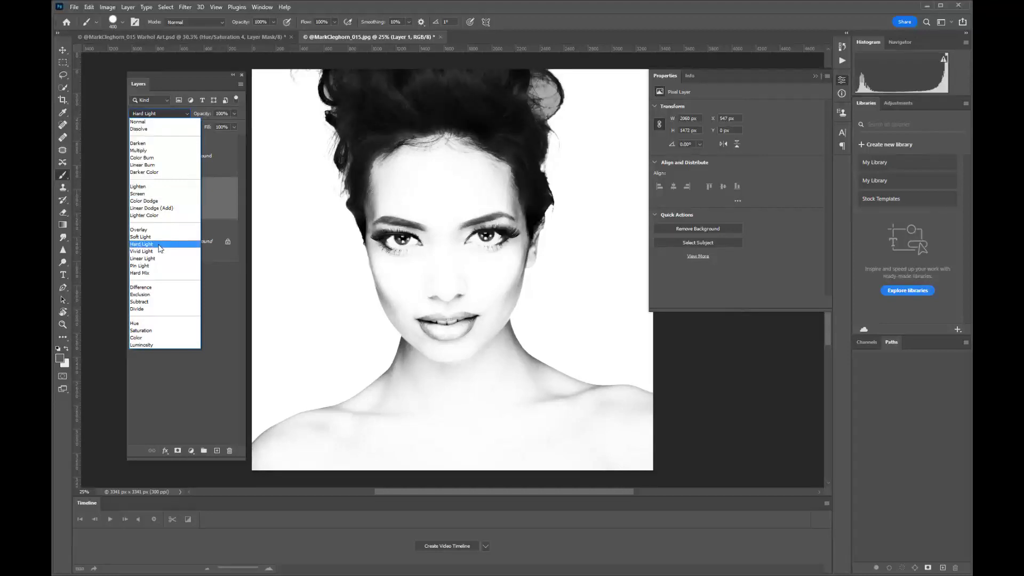
click(156, 151)
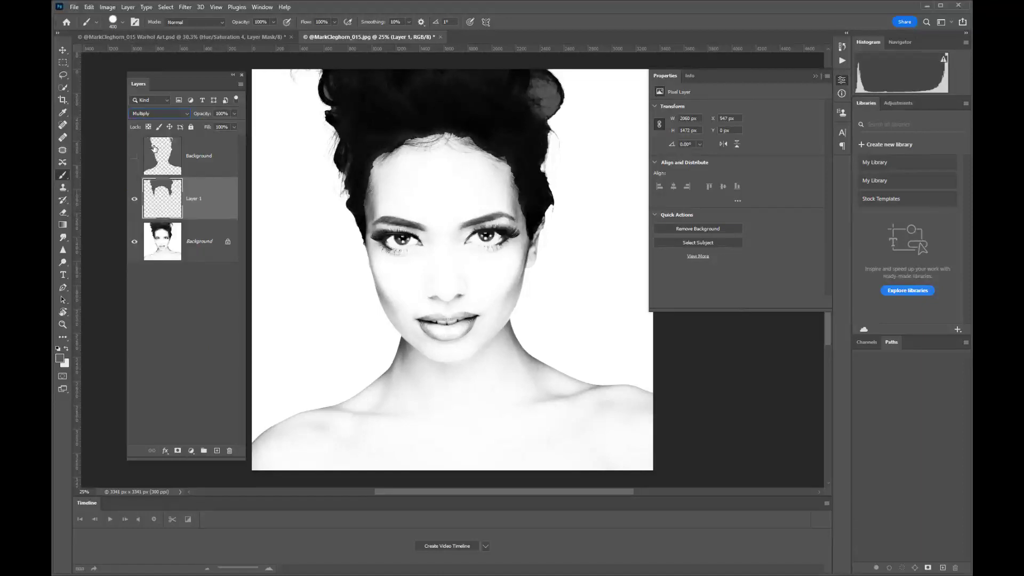
Make the original Background layer active for selecting the lips
click(168, 246)
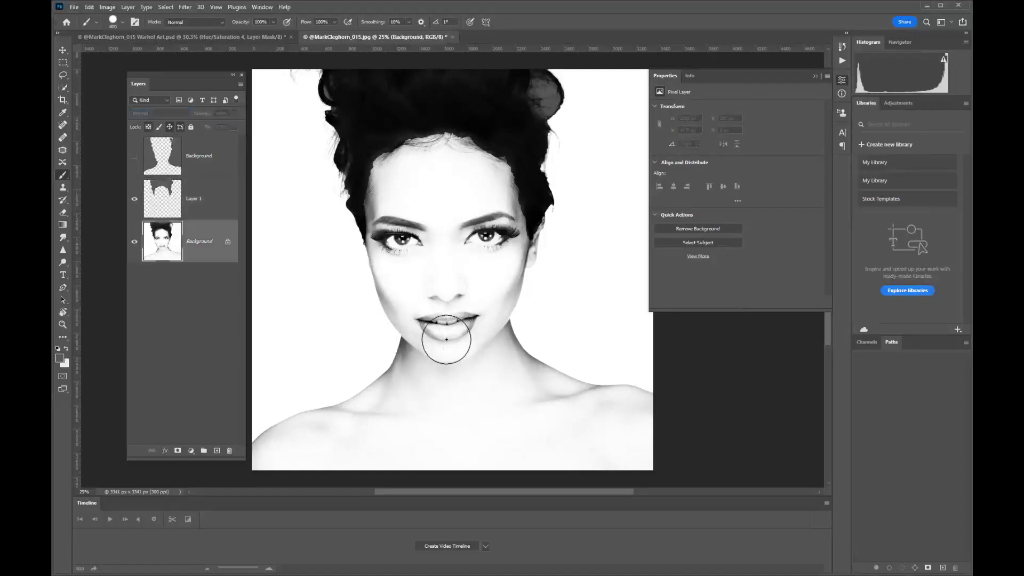
scroll(451, 331, up, 6)
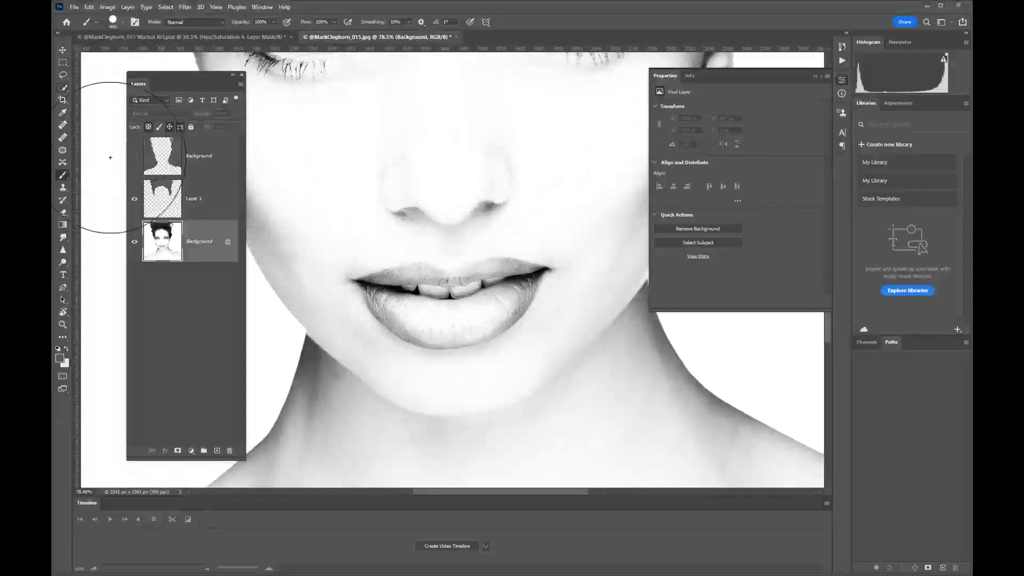
Try to select the lips with the Magic Wand at tolerance 32, and clear the selection
click(62, 87)
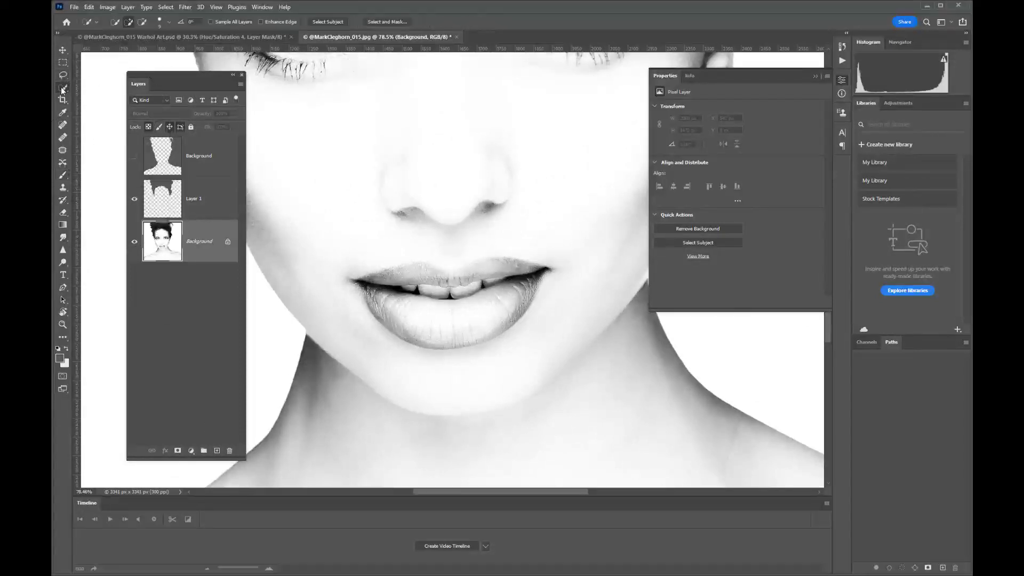
right_click(62, 88)
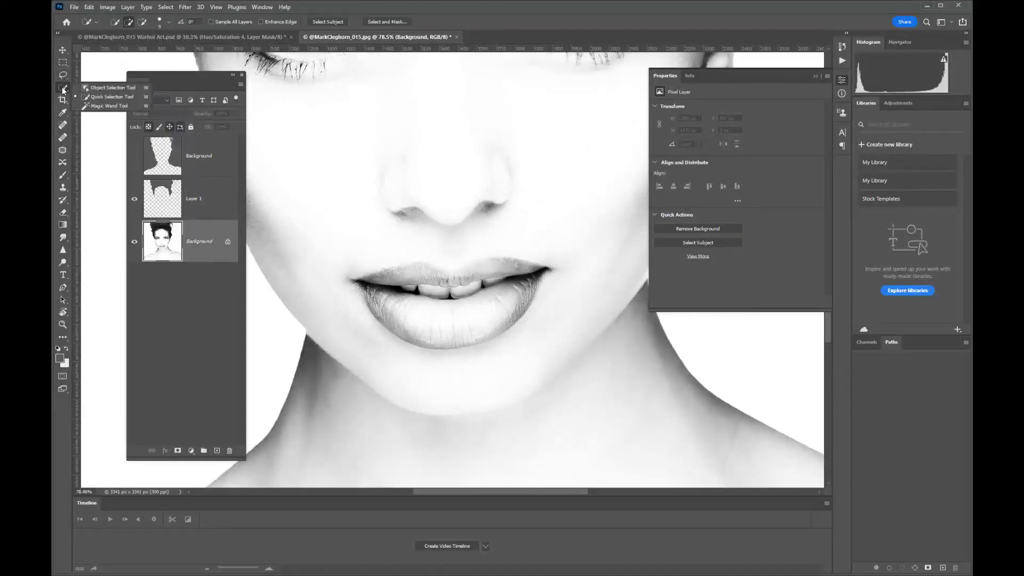
click(94, 106)
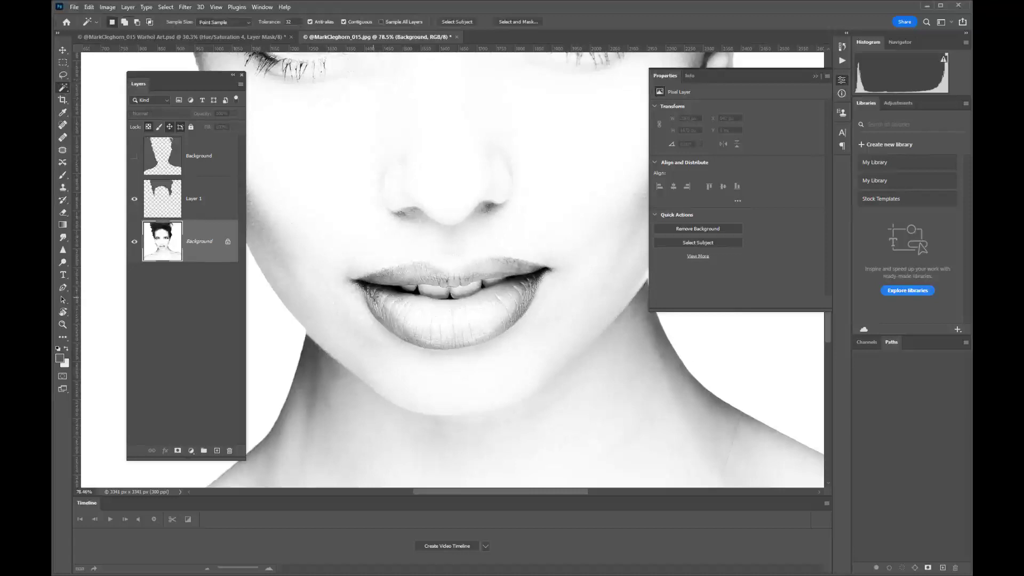
click(377, 297)
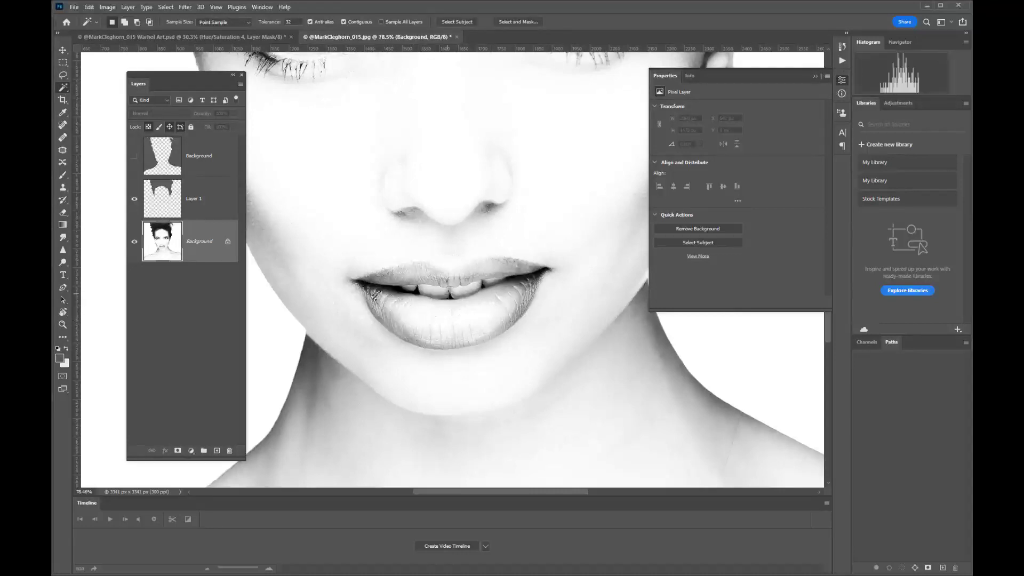
key(ctrl+d)
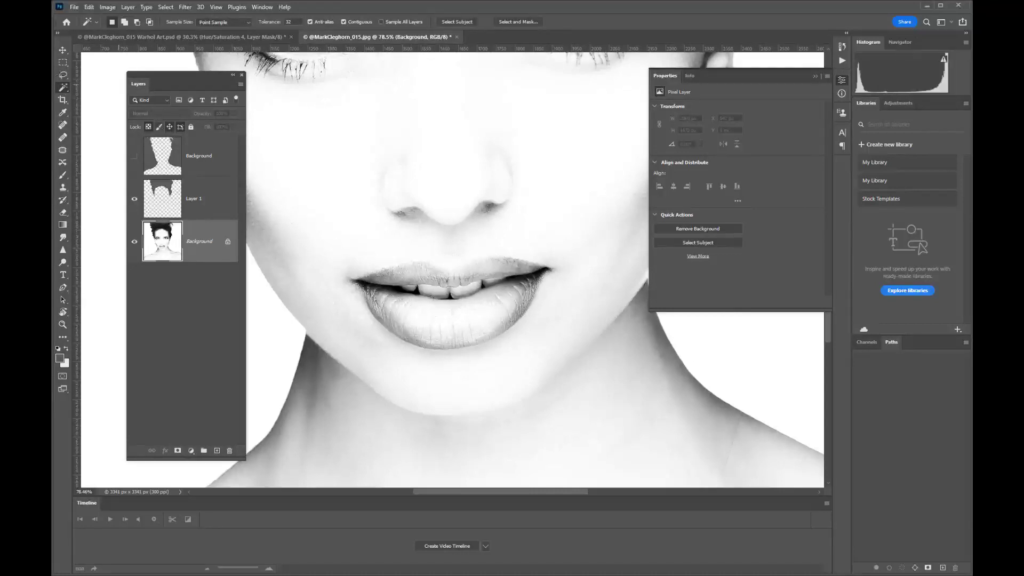
Select the lower and upper lips on the original portrait with the Quick Selection tool
click(65, 88)
click(88, 97)
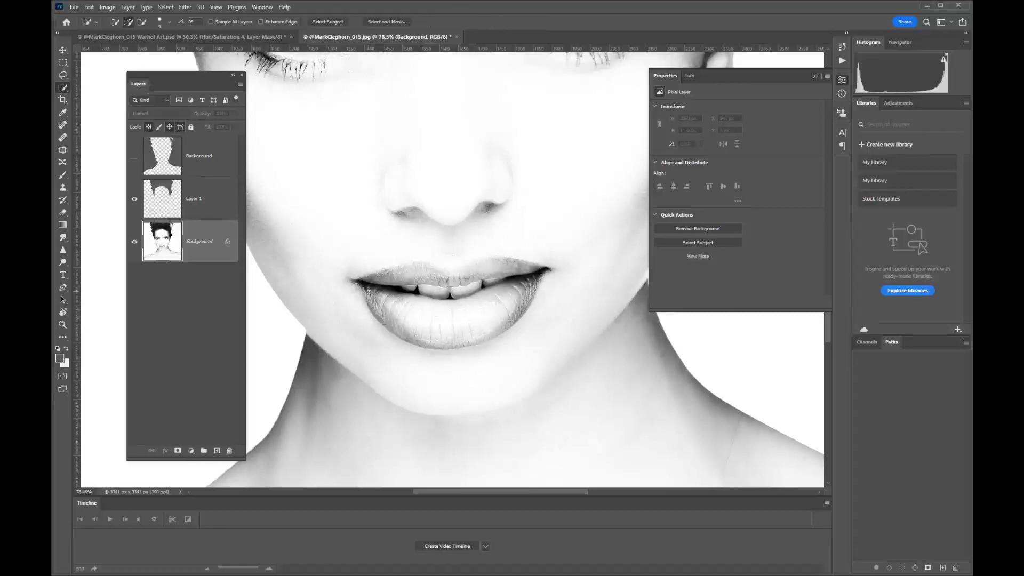
mouse_move(369, 291)
mouse_down()
mouse_move(400, 313)
mouse_move(483, 317)
mouse_up()
drag(520, 279, 387, 276)
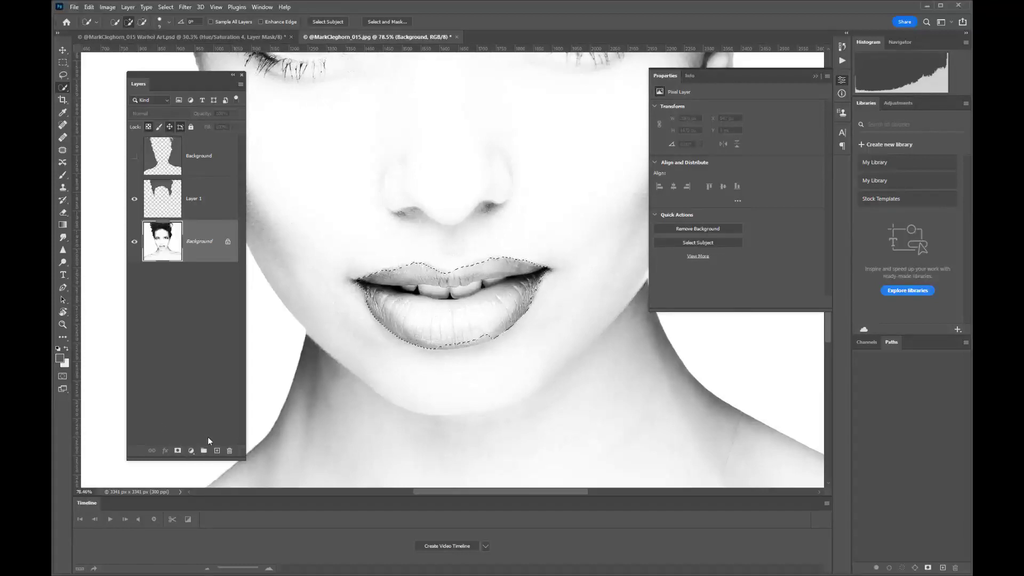
Add a new layer above the original portrait and set its blend mode to Multiply
click(217, 452)
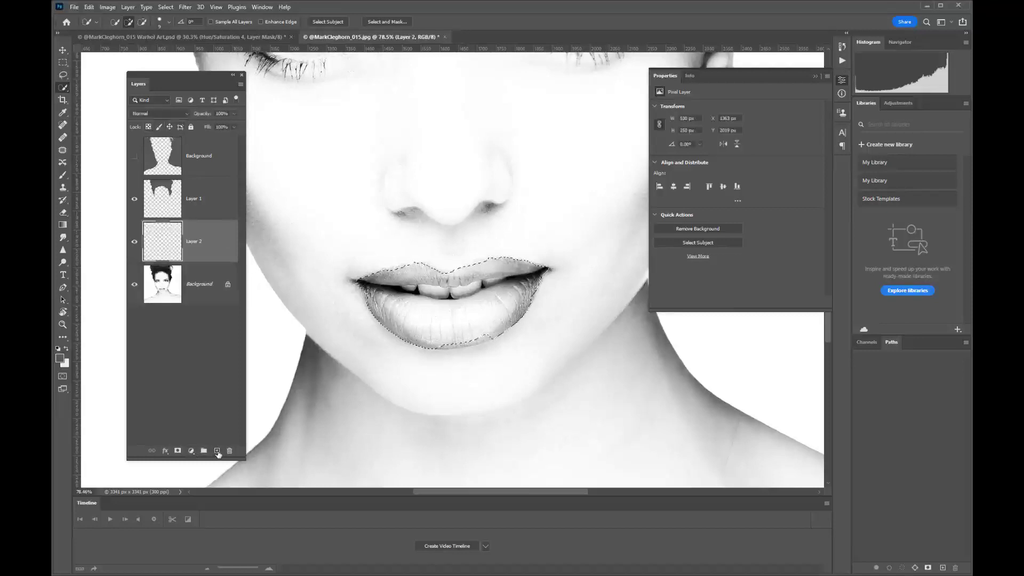
click(164, 113)
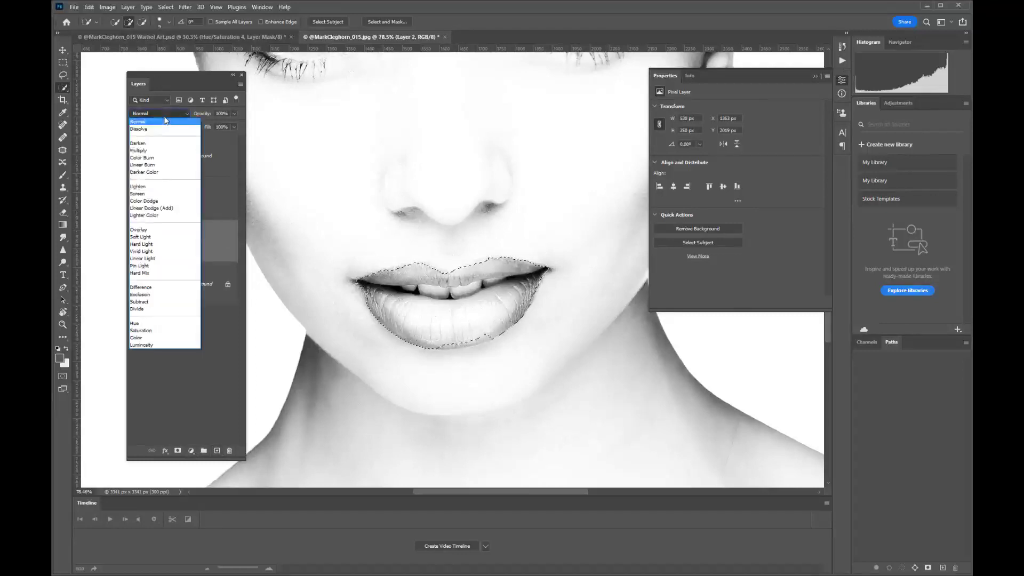
click(159, 152)
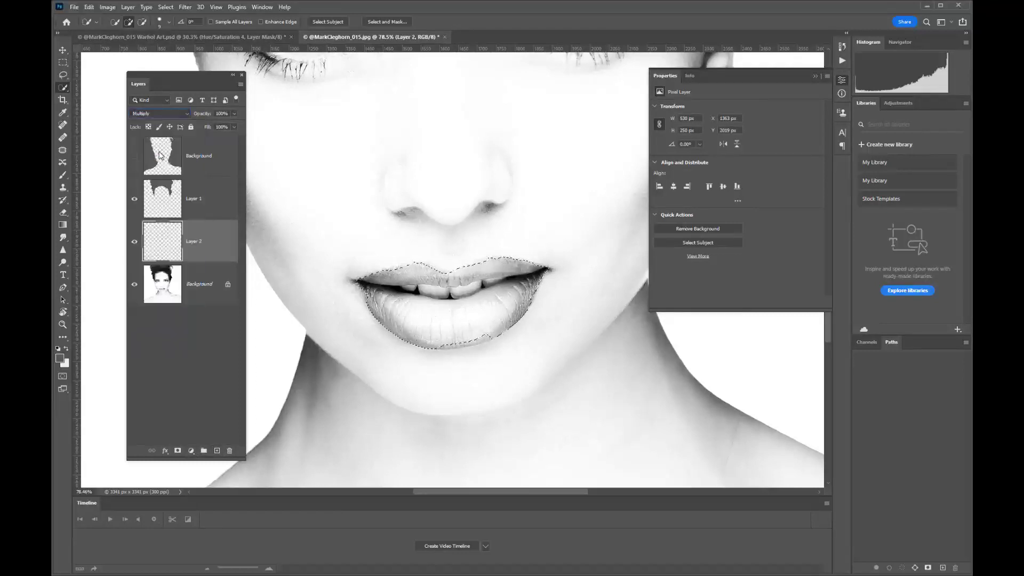
Paint the selected lips dark grey with the brush on Layer 2
click(63, 175)
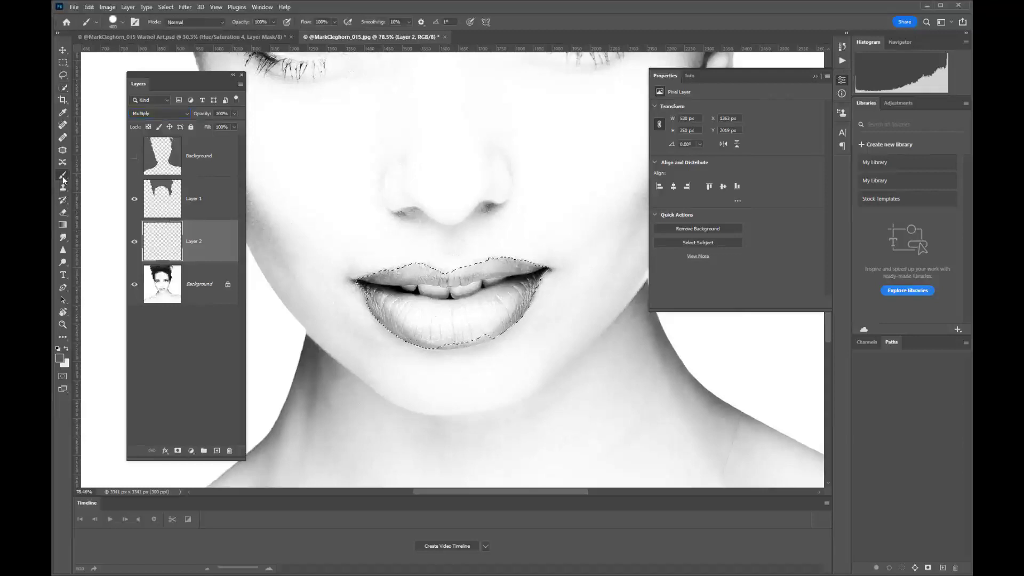
mouse_move(366, 258)
mouse_down()
mouse_move(483, 289)
mouse_move(514, 281)
mouse_move(418, 348)
mouse_move(366, 286)
mouse_move(468, 349)
mouse_up()
Try to extend the selection over the unpainted edge of the lower lip, undo that and clear the selection
scroll(468, 349, up, 5)
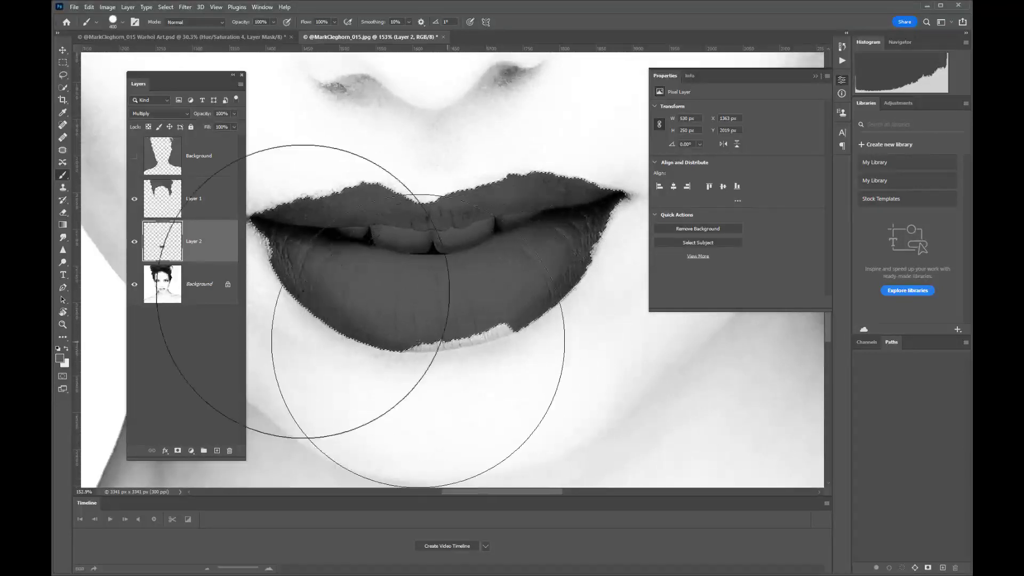
click(63, 87)
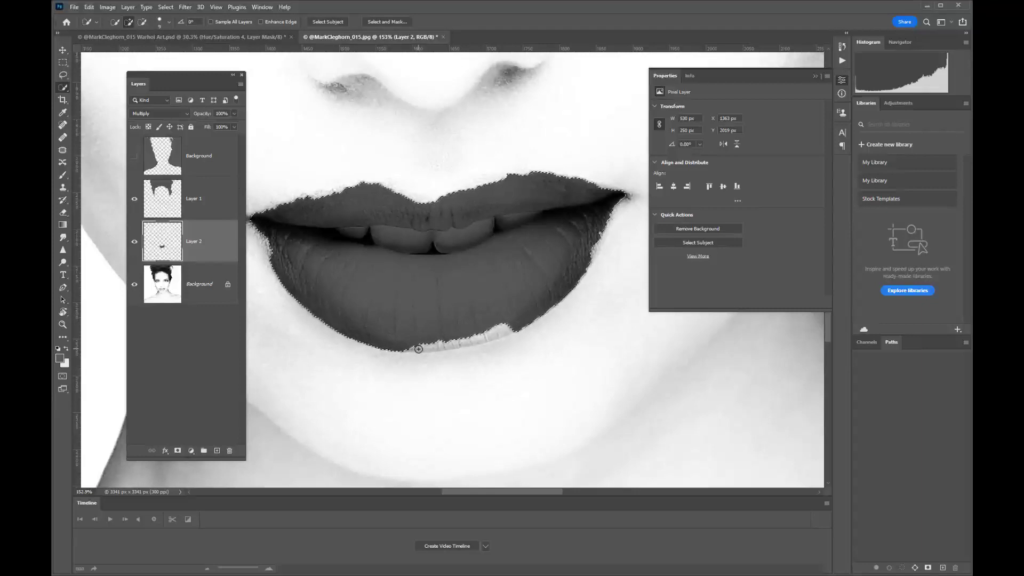
drag(418, 349, 438, 344)
key(ctrl+z)
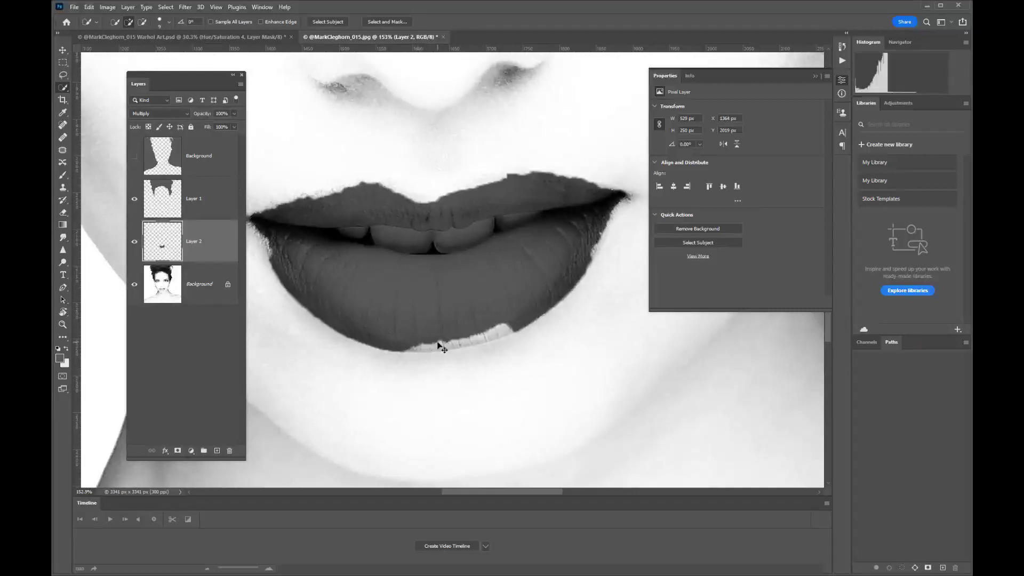
key(ctrl+d)
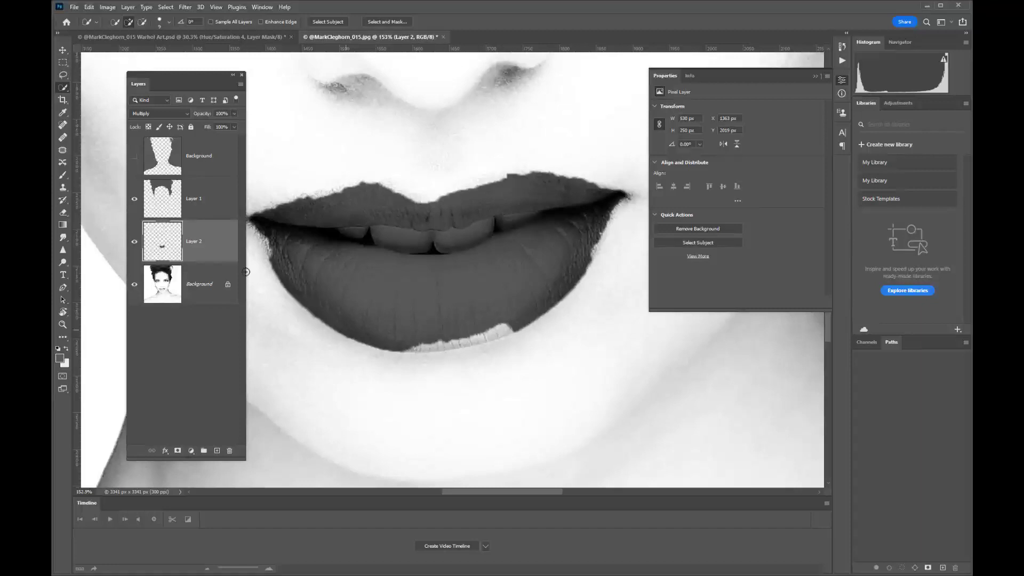
Paint over the unpainted strip along the lower lip's bottom edge with a small dark grey brush on Layer 2
key(b)
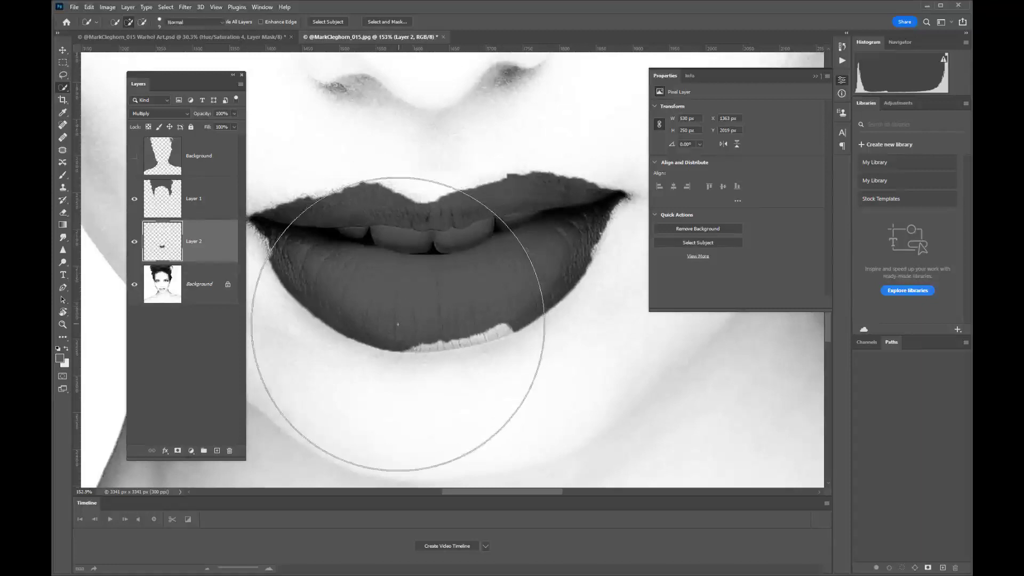
key(bracketleft)
key(bracketleft)
key(bracketleft)
key(bracketleft)
key(bracketleft)
key(bracketleft)
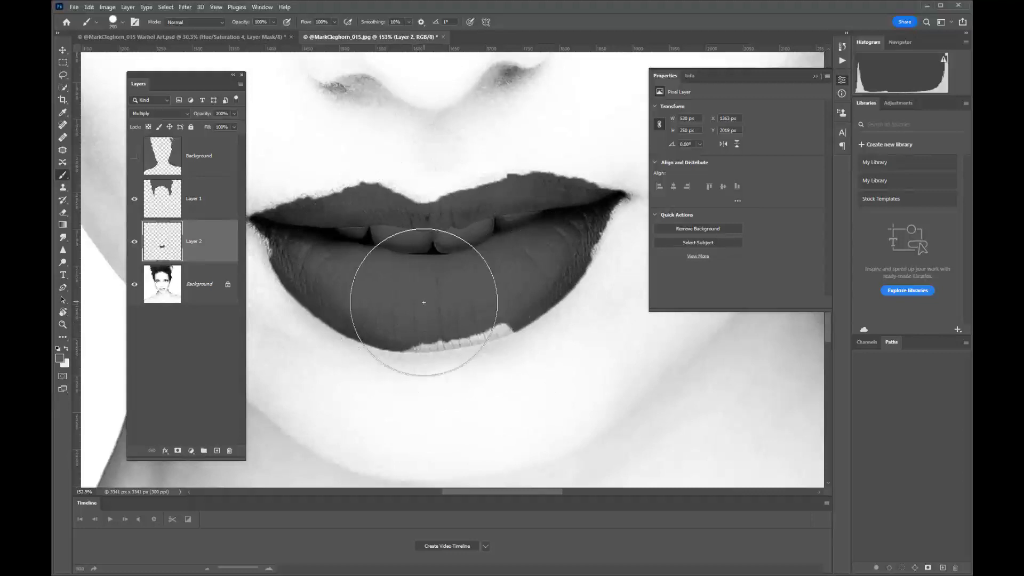
key(bracketleft)
key(bracketleft)
key(bracketleft)
scroll(427, 342, up, 3)
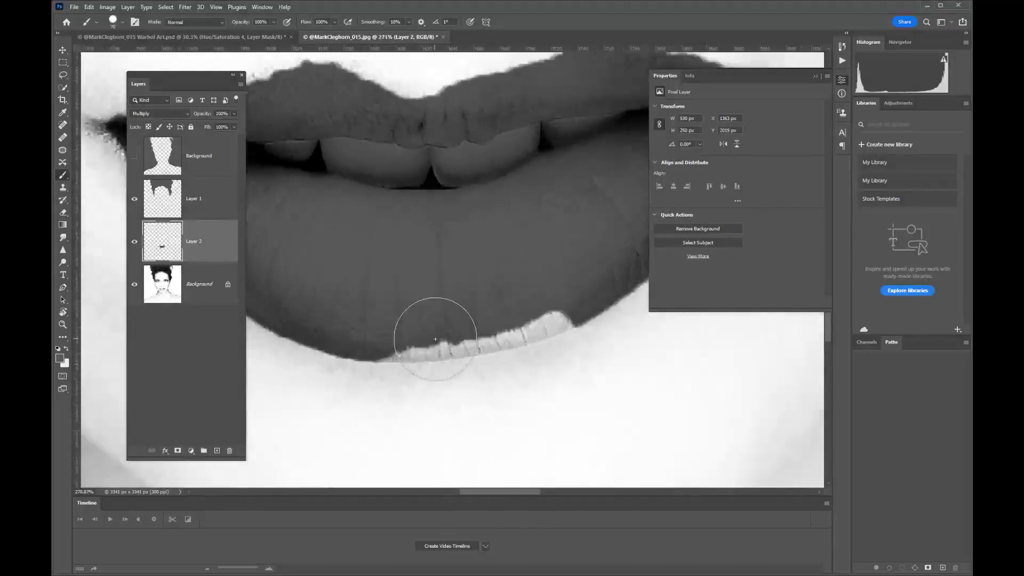
key(bracketleft)
key(bracketleft)
key(bracketleft)
key(bracketleft)
key(bracketleft)
key(bracketleft)
key(bracketleft)
key(bracketleft)
key(bracketleft)
key(bracketleft)
key(bracketleft)
mouse_move(383, 353)
mouse_down()
mouse_move(498, 343)
mouse_move(570, 319)
mouse_move(549, 316)
mouse_up()
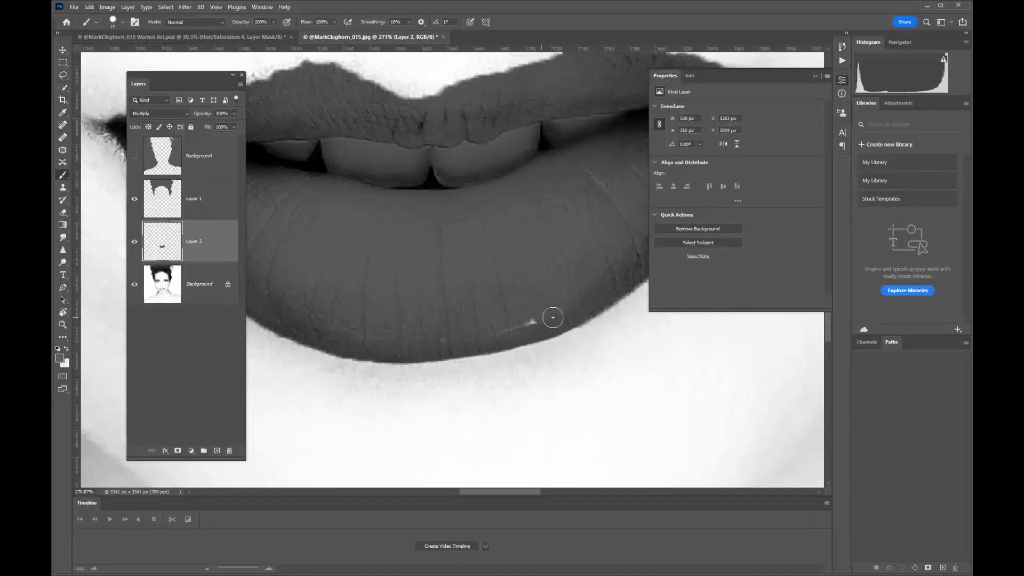
Extend the dark grey paint over the mouth corner on the image's left side with a small brush
scroll(430, 279, down, 4)
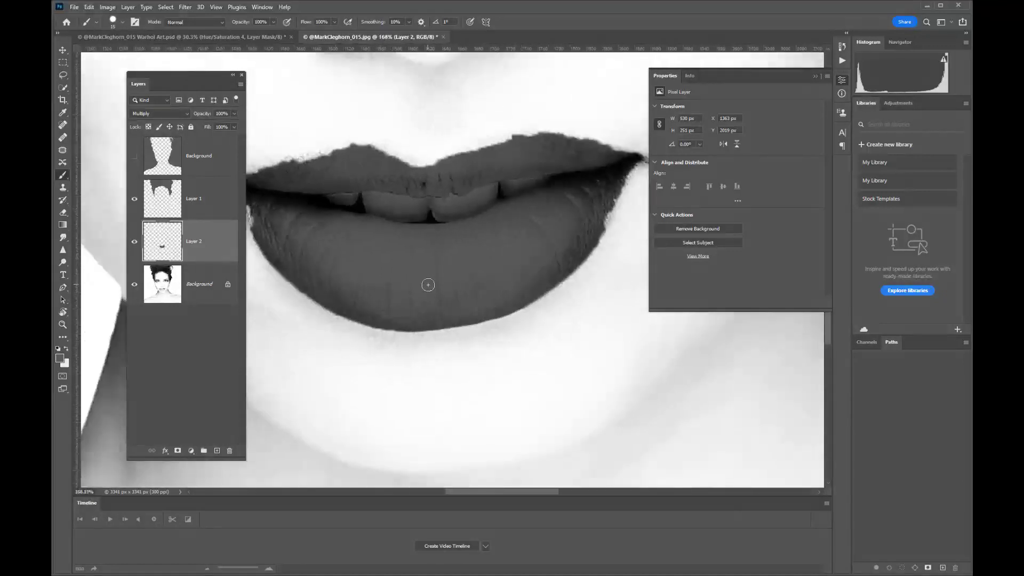
drag(343, 266, 432, 325)
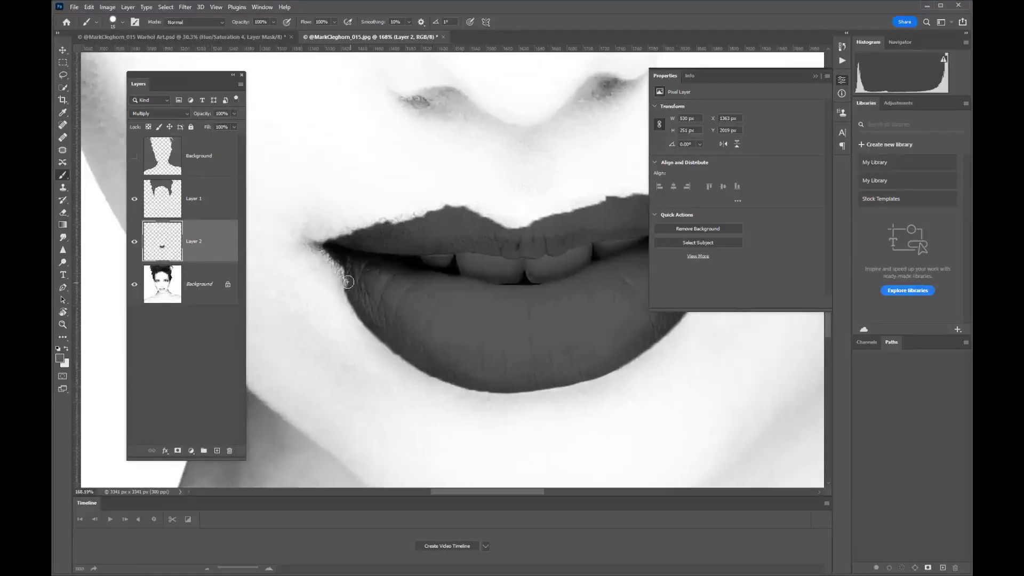
mouse_move(340, 262)
mouse_down()
mouse_move(309, 244)
mouse_move(320, 250)
mouse_up()
key(bracketleft)
key(bracketleft)
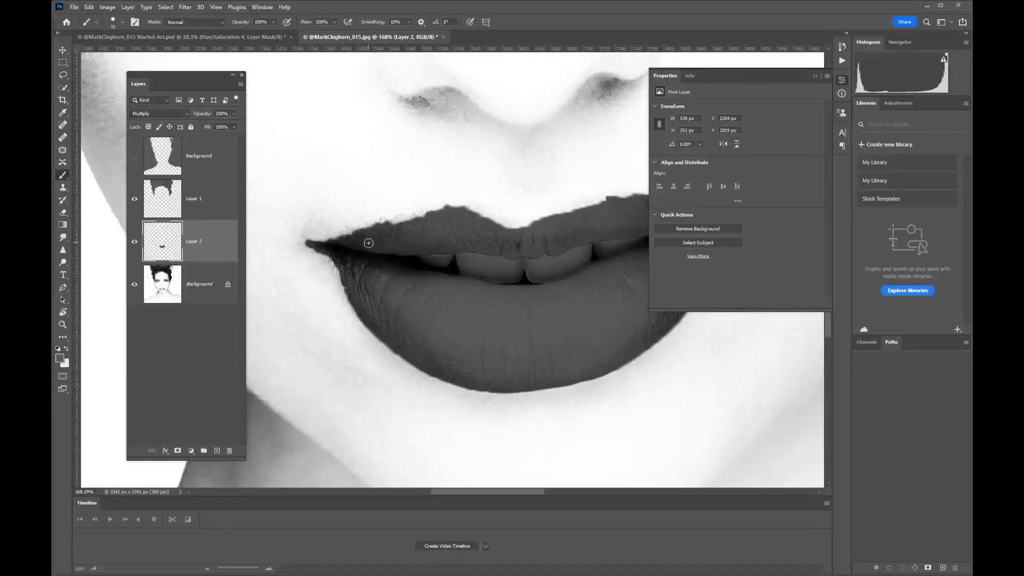
Smooth the upper lip's outer edge by painting along it in dark grey with a slightly larger brush
key(bracketright)
key(bracketright)
key(bracketright)
key(bracketright)
mouse_move(413, 225)
mouse_down()
mouse_move(457, 217)
mouse_move(530, 244)
mouse_move(464, 219)
mouse_move(527, 241)
mouse_move(588, 219)
mouse_move(545, 264)
mouse_move(509, 259)
mouse_move(568, 236)
mouse_move(636, 237)
mouse_up()
Paint the mouth corner on the image's right side and the adjoining lower lip edge dark grey, adjusting the brush size to fit
drag(574, 260, 502, 262)
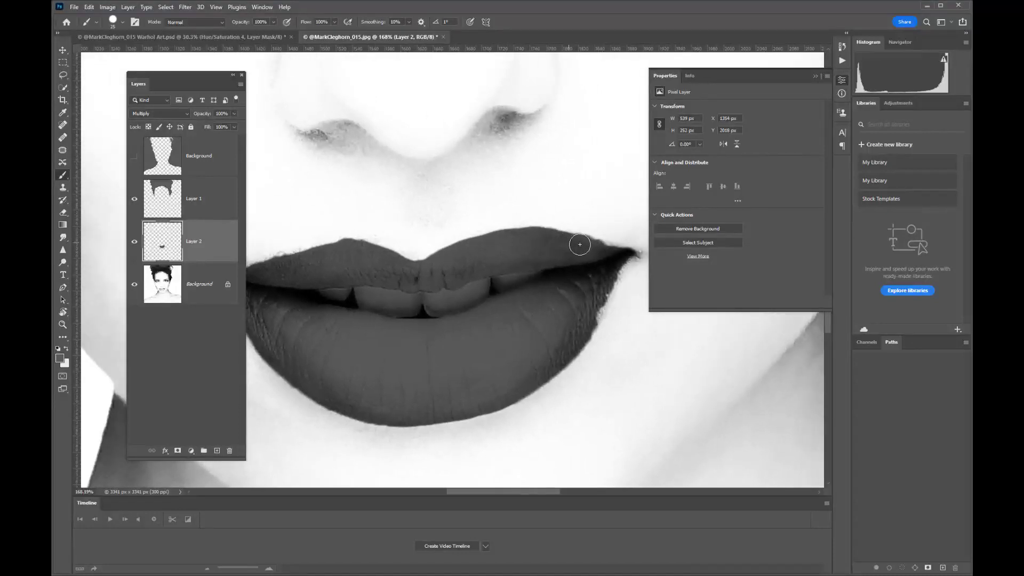
drag(580, 244, 631, 254)
key(bracketleft)
key(bracketleft)
key(bracketleft)
key(bracketright)
key(bracketright)
drag(592, 320, 612, 272)
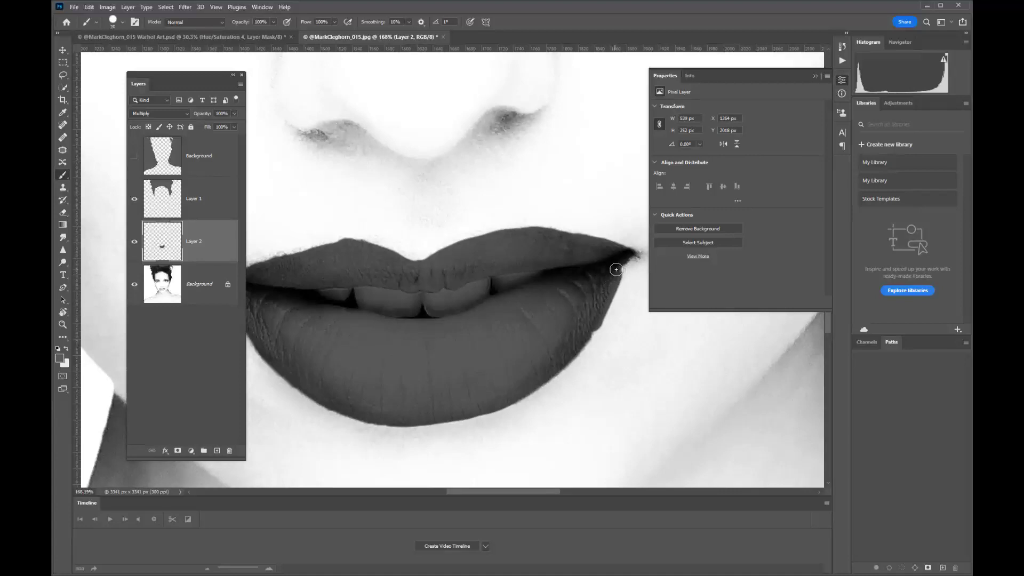
key(bracketleft)
key(bracketleft)
mouse_move(620, 268)
mouse_down()
mouse_move(633, 256)
mouse_move(585, 339)
mouse_up()
scroll(449, 348, down, 3)
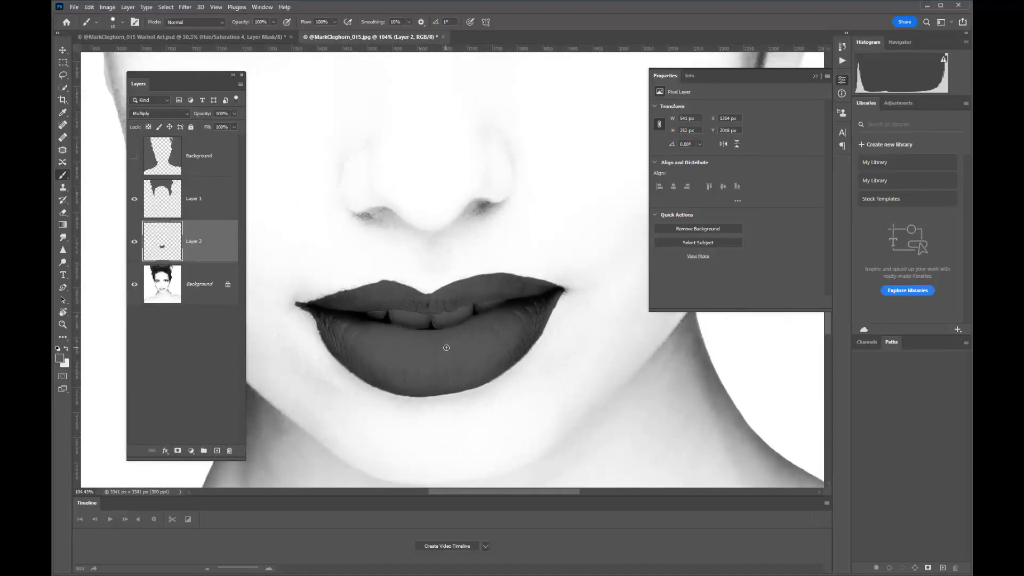
Add a layer mask to Layer 2 and paint black on it over the teeth to remove the grey there
click(178, 451)
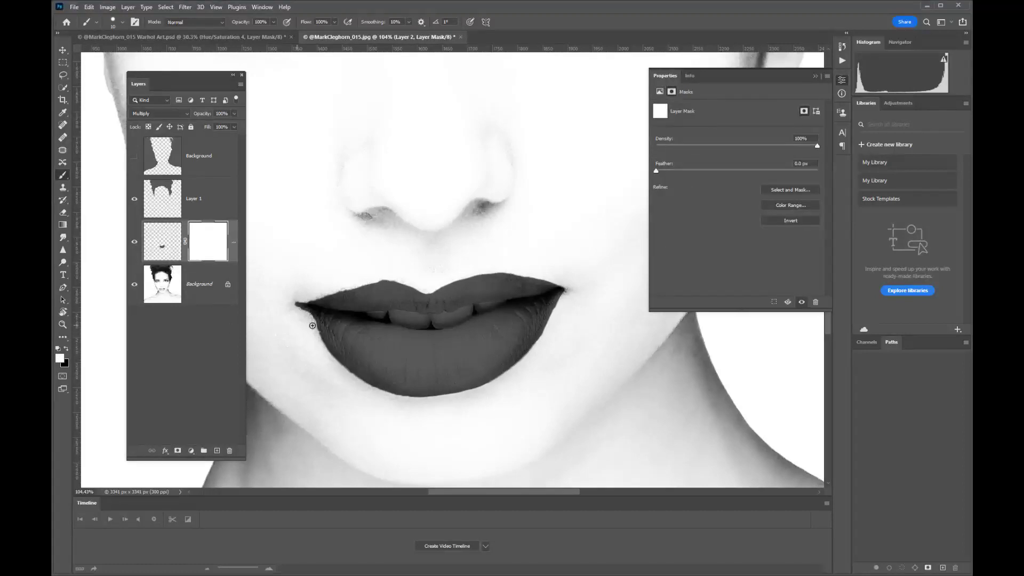
key(x)
mouse_move(381, 316)
mouse_down()
mouse_move(395, 319)
mouse_move(355, 319)
mouse_move(415, 325)
mouse_move(402, 322)
mouse_up()
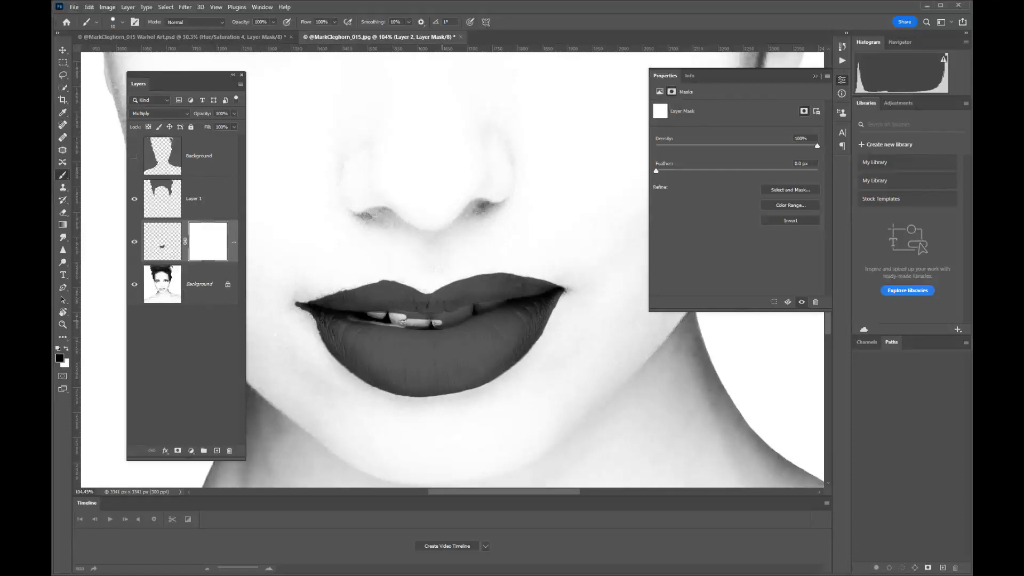
scroll(431, 320, up, 3)
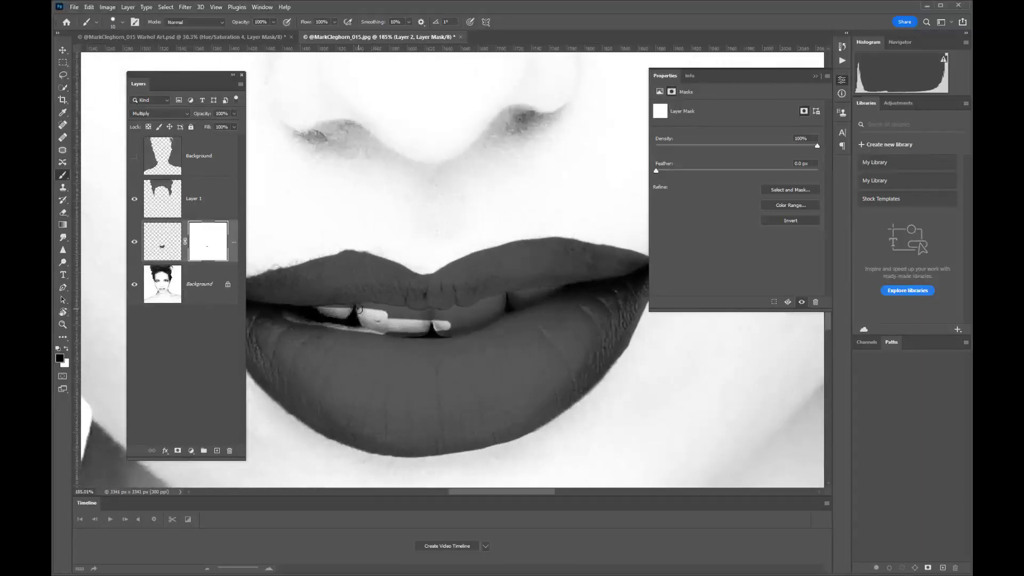
mouse_move(321, 308)
mouse_down()
mouse_move(464, 308)
mouse_move(552, 290)
mouse_move(465, 324)
mouse_move(483, 324)
mouse_move(377, 331)
mouse_move(458, 330)
mouse_move(493, 312)
mouse_move(364, 318)
mouse_move(512, 303)
mouse_move(438, 329)
mouse_move(519, 303)
mouse_move(457, 329)
mouse_up()
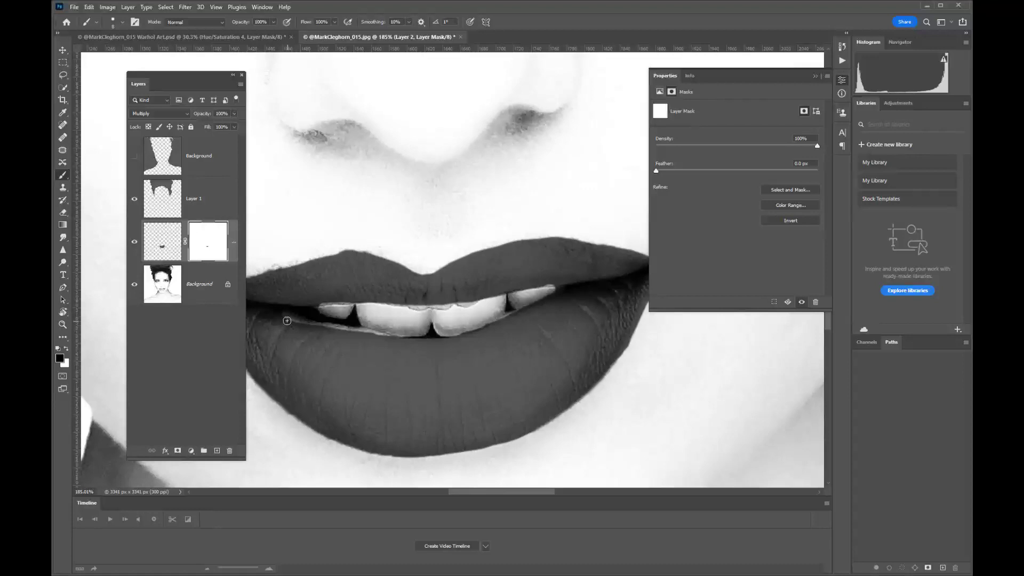
Paint white on the Layer 2 mask along the inner lip edges beside the teeth to restore the lip colour
key(x)
mouse_move(287, 321)
mouse_down()
mouse_move(396, 340)
mouse_move(319, 325)
mouse_up()
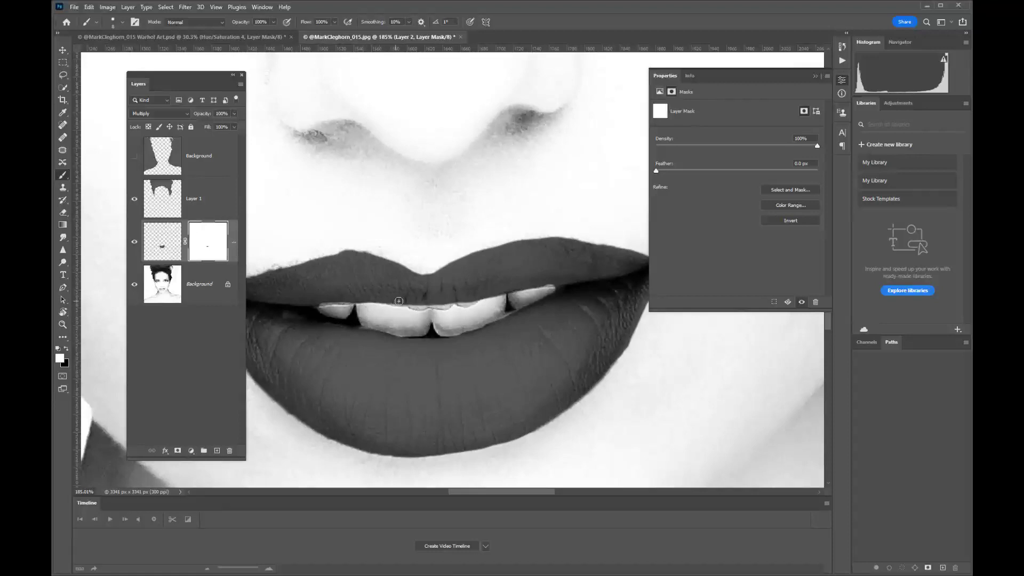
mouse_move(418, 306)
mouse_down()
mouse_move(400, 302)
mouse_move(459, 302)
mouse_up()
scroll(472, 300, down, 5)
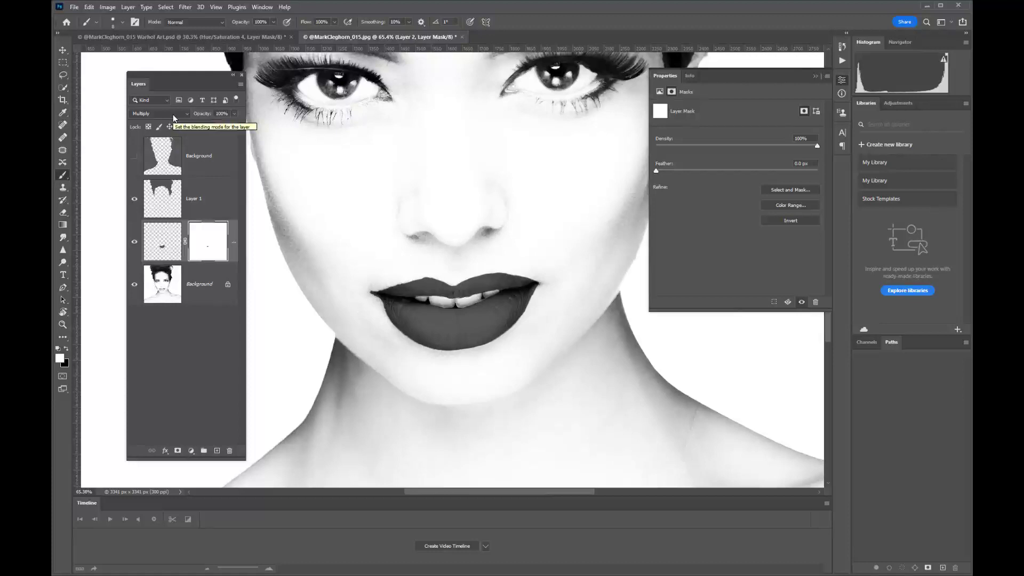
Try colorizing Layer 2's lip pixels directly with Hue/Saturation at saturation 83 and hues 72 and 25, and cancel the adjustment
click(172, 246)
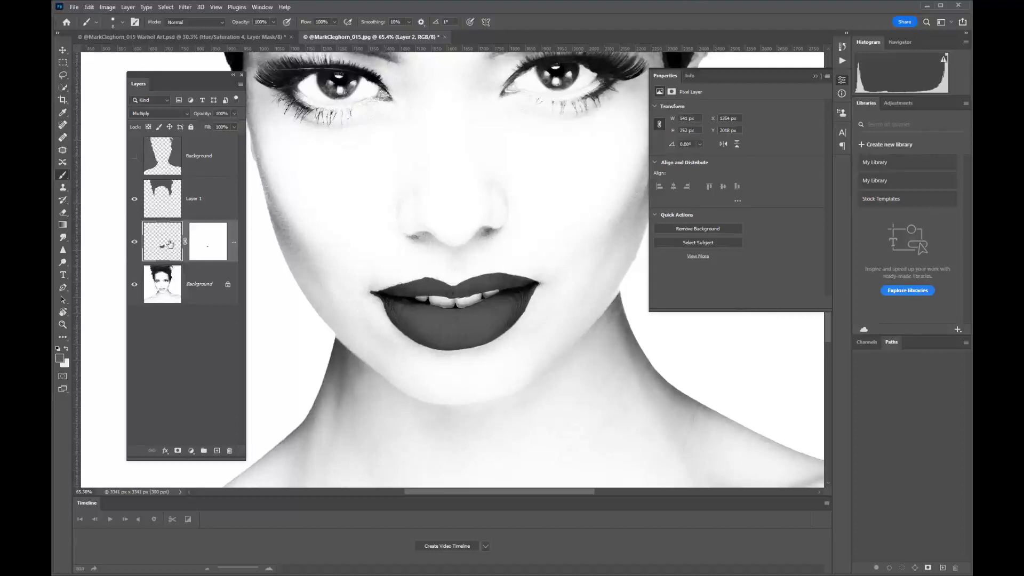
click(107, 7)
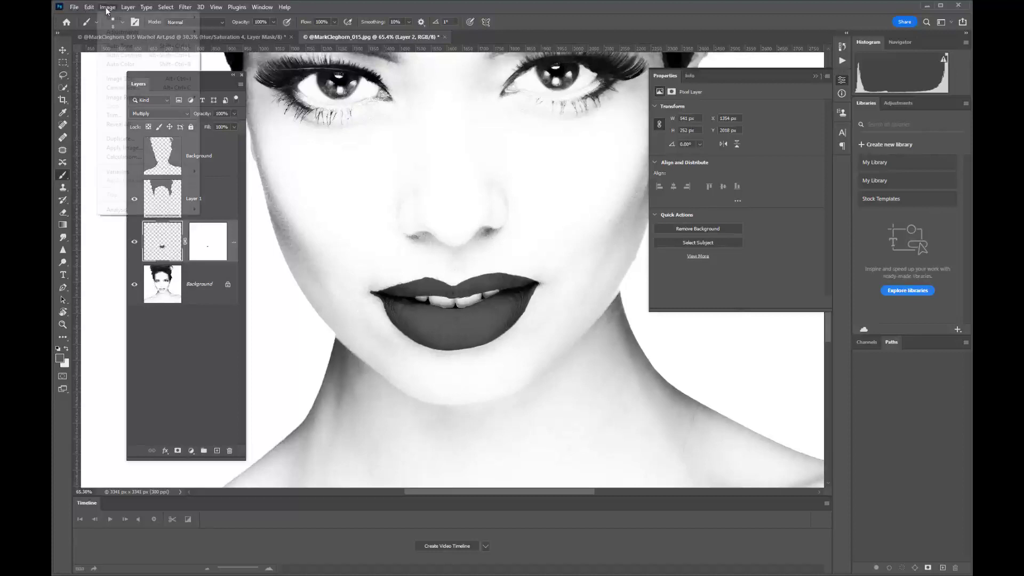
mouse_move(111, 33)
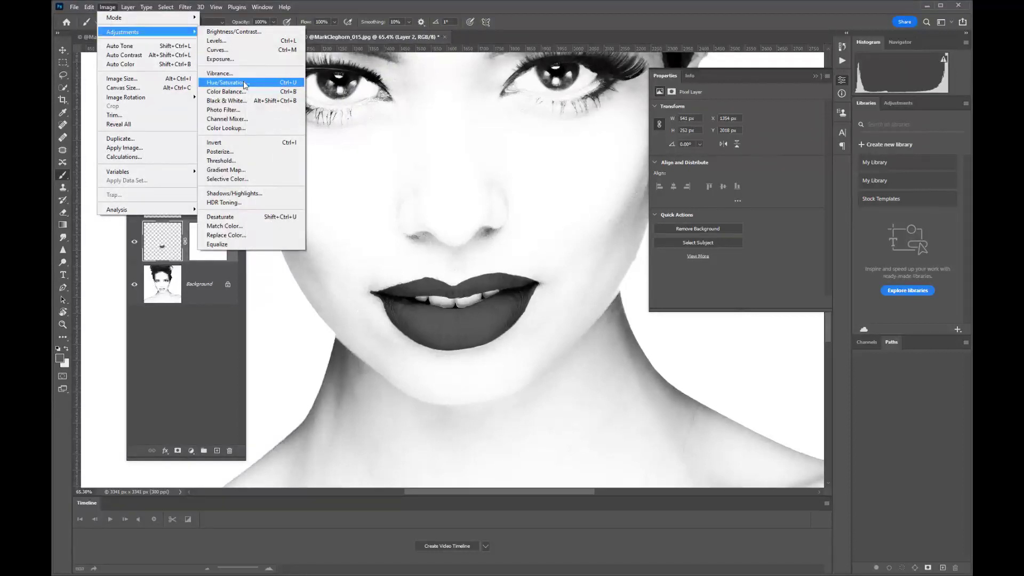
click(225, 82)
drag(701, 319, 697, 283)
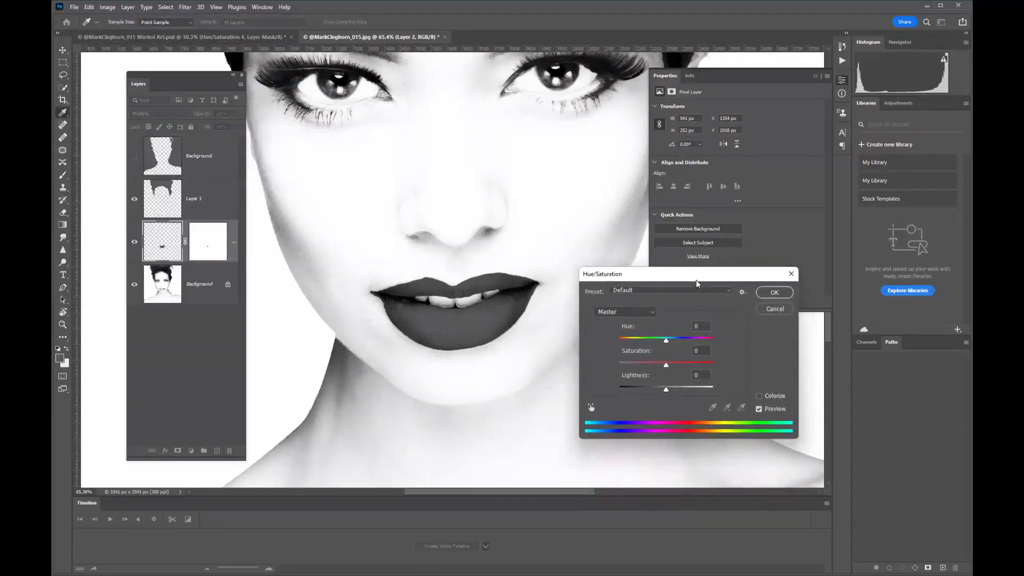
click(759, 397)
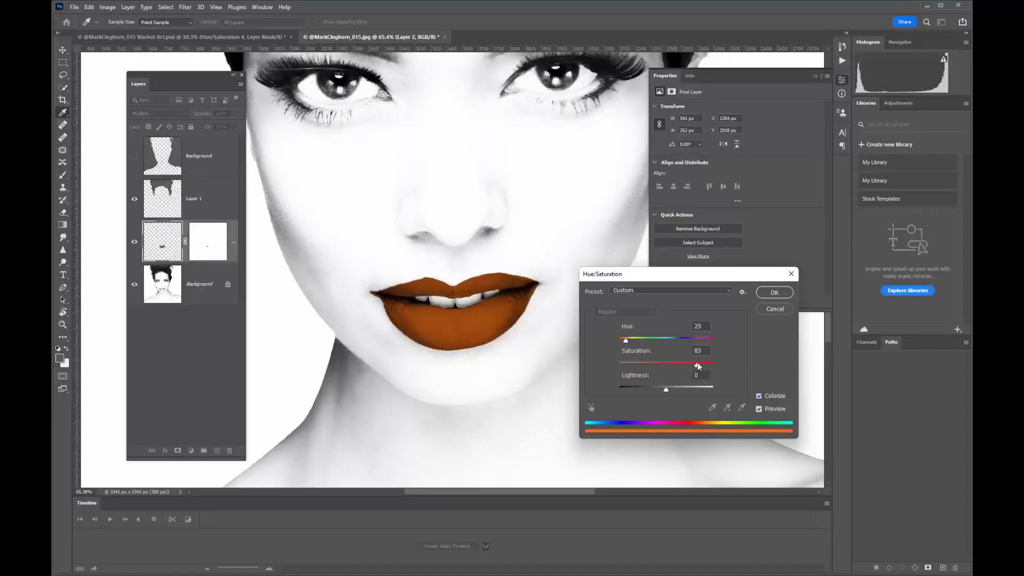
drag(628, 340, 639, 341)
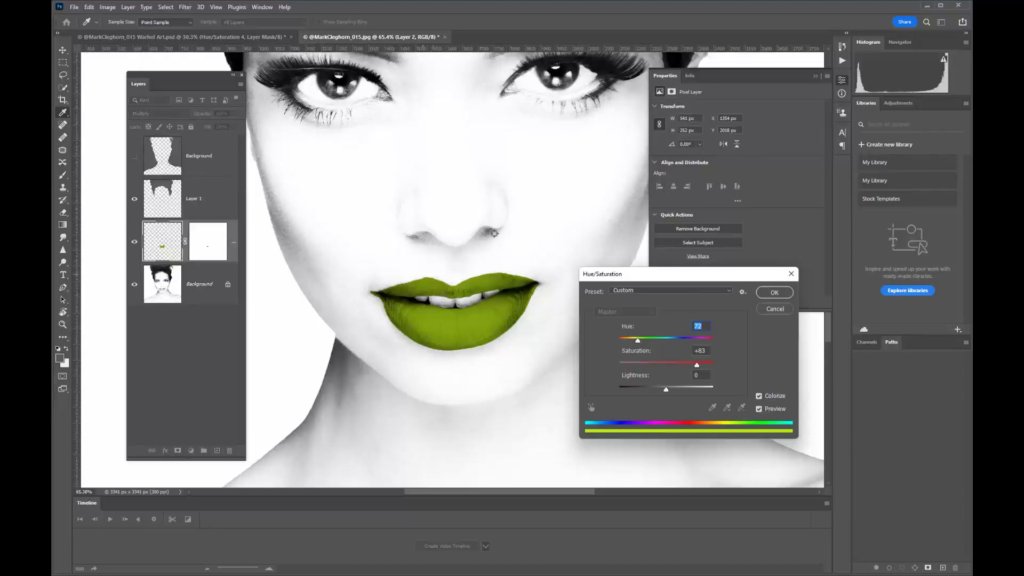
drag(484, 113, 475, 174)
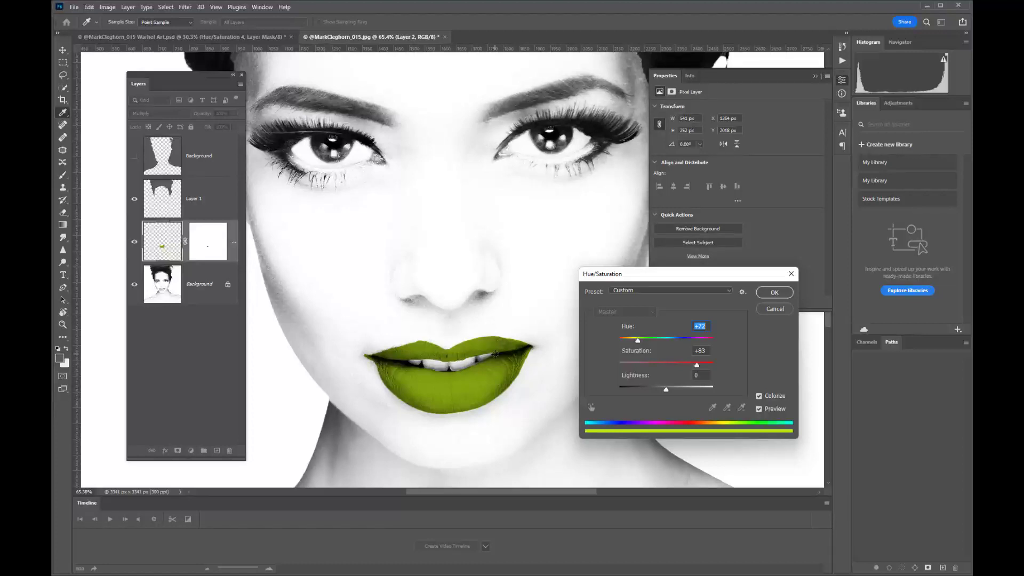
text(25)
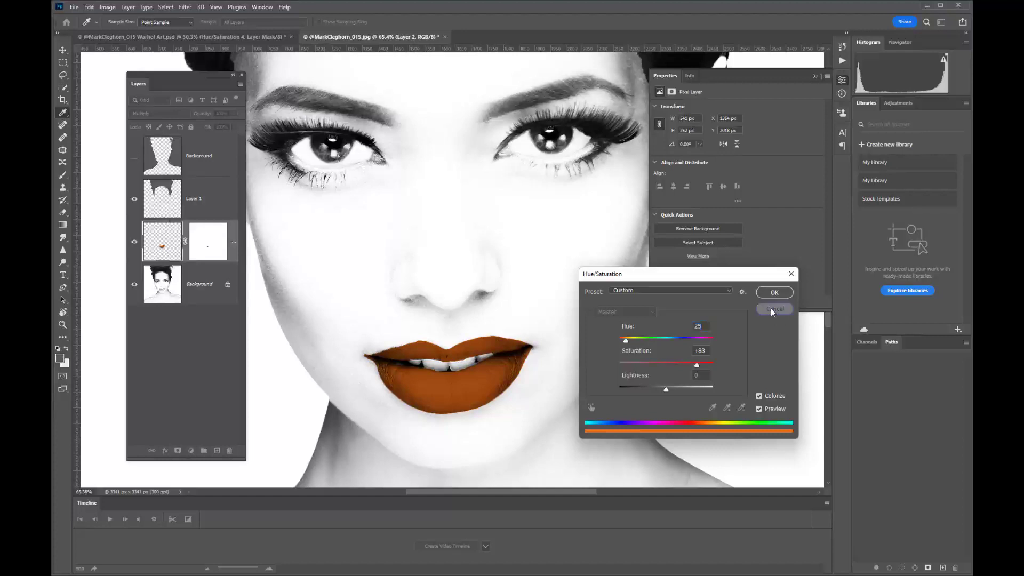
click(772, 308)
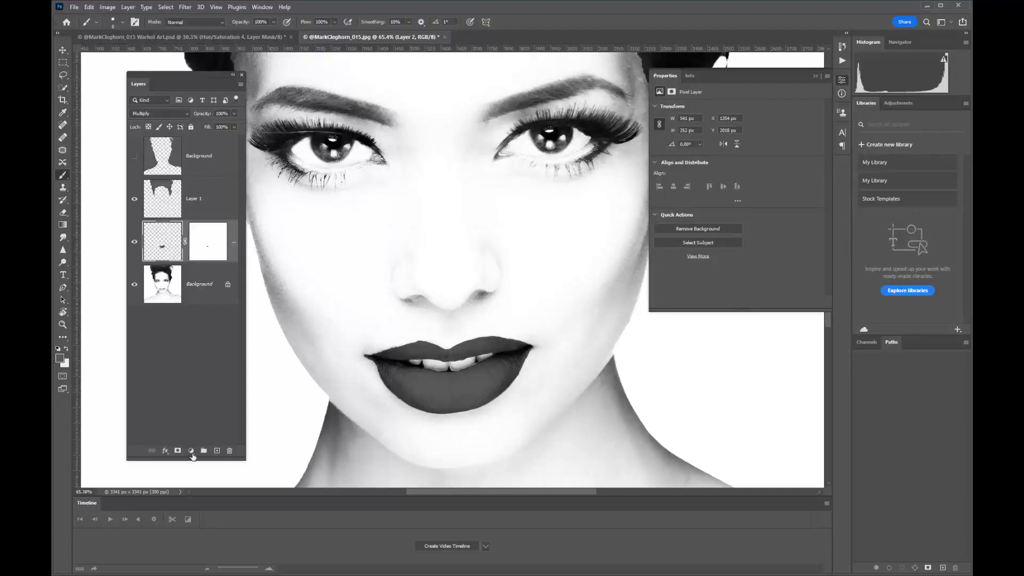
Add a Hue/Saturation adjustment layer clipped to the lips layer and colorize it with hue 24 and saturation 84
click(191, 453)
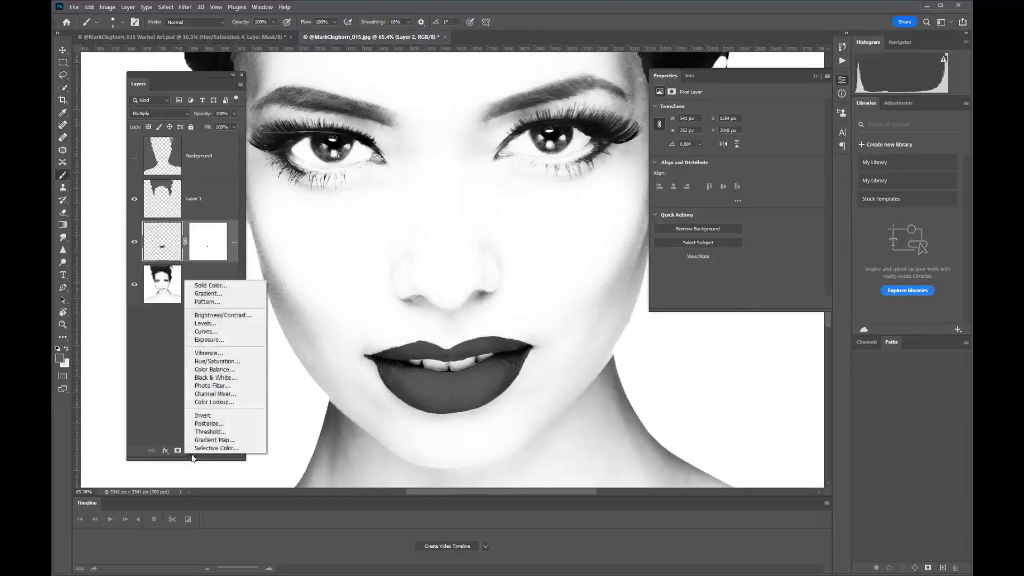
click(204, 363)
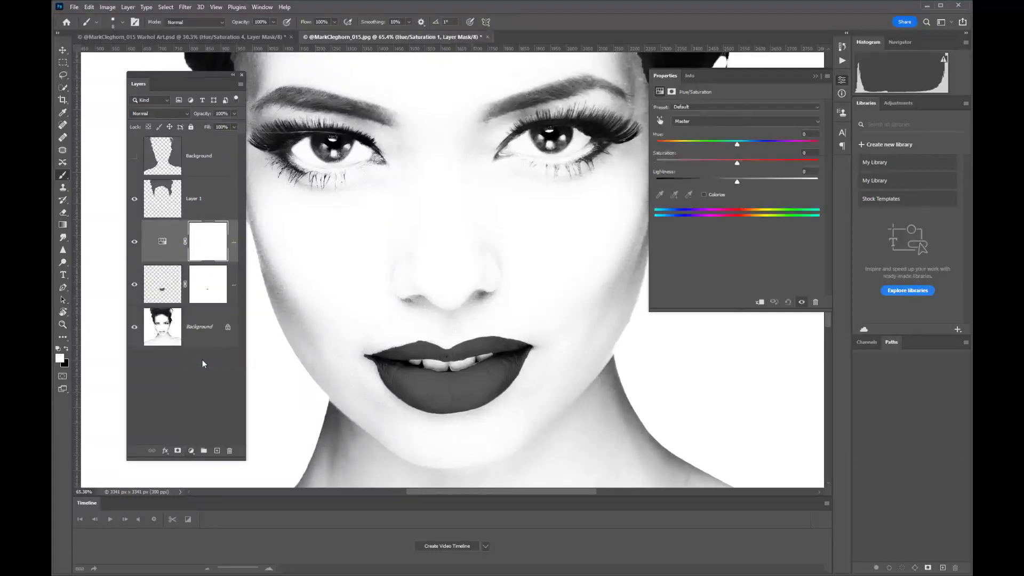
alt+click(183, 259)
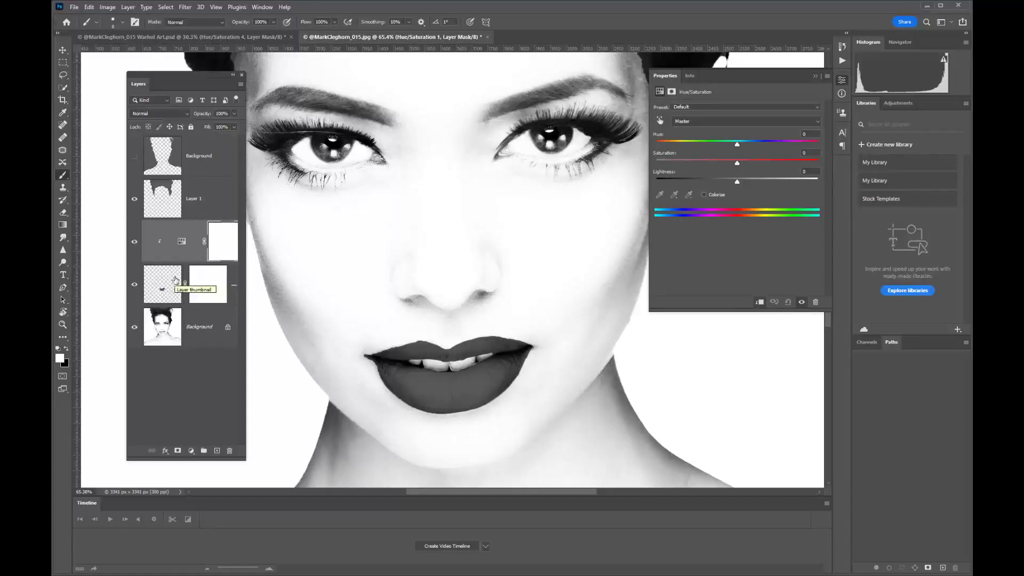
click(705, 195)
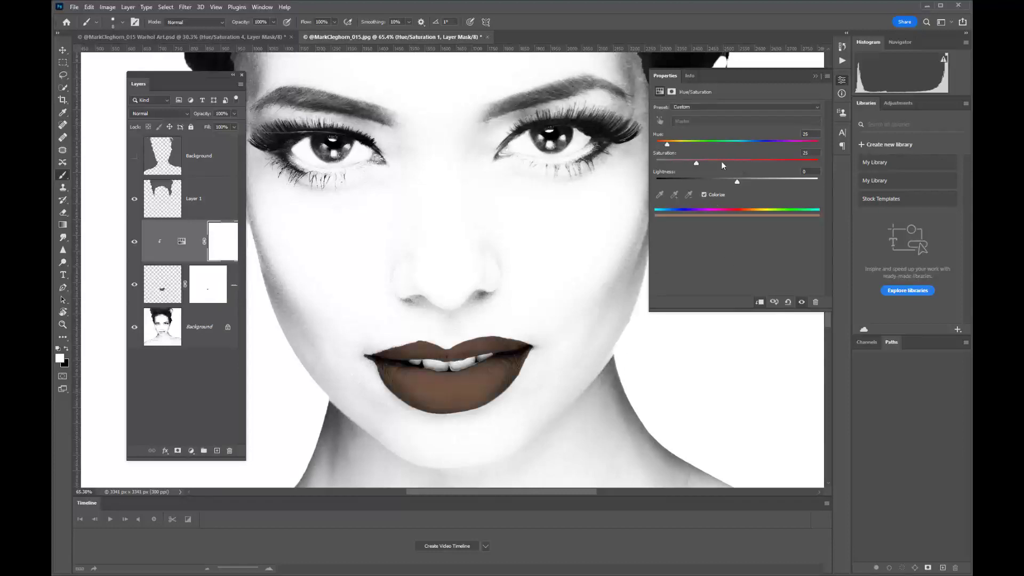
mouse_move(678, 146)
mouse_down()
mouse_move(699, 145)
mouse_move(666, 146)
mouse_up()
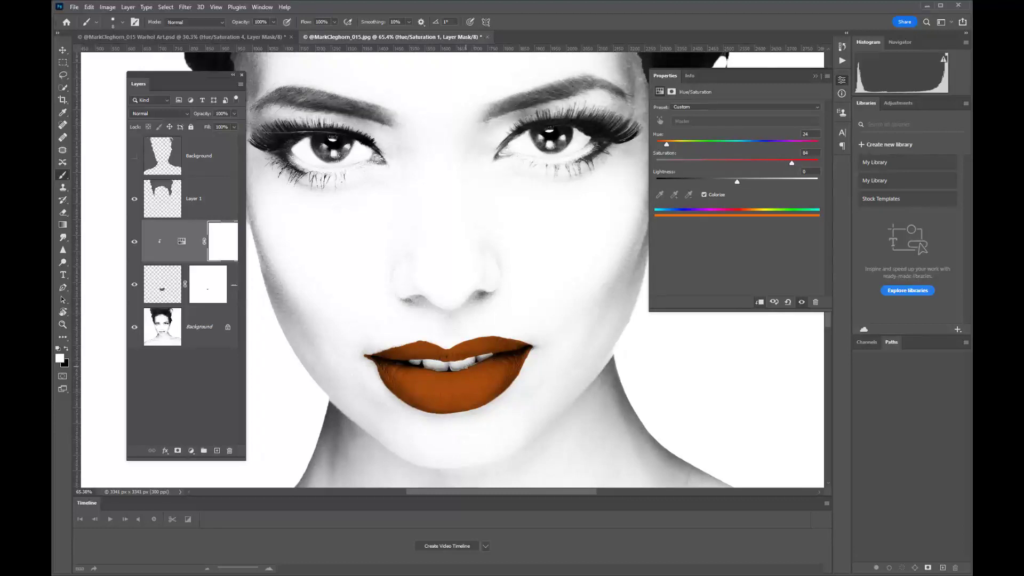
Compare the portrait with and without the Hue/Saturation adjustment and the painted lips layer, and reselect the adjustment
scroll(466, 366, down, 5)
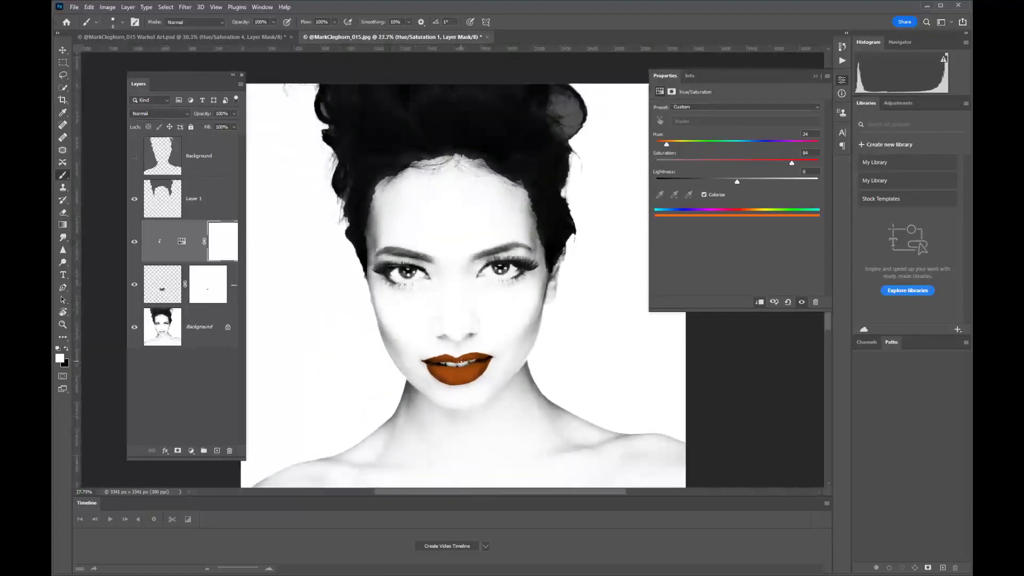
click(135, 244)
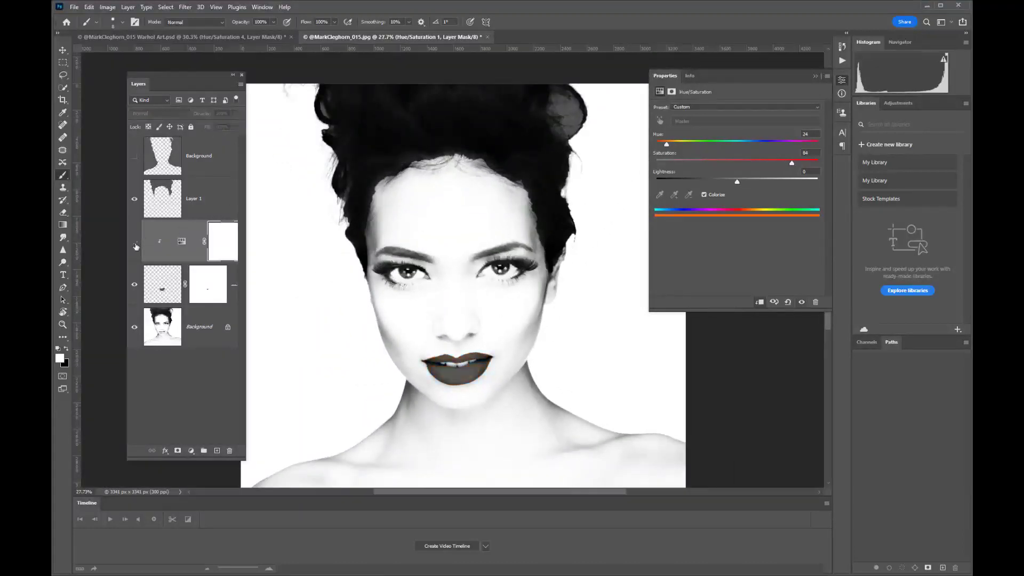
click(135, 243)
click(133, 287)
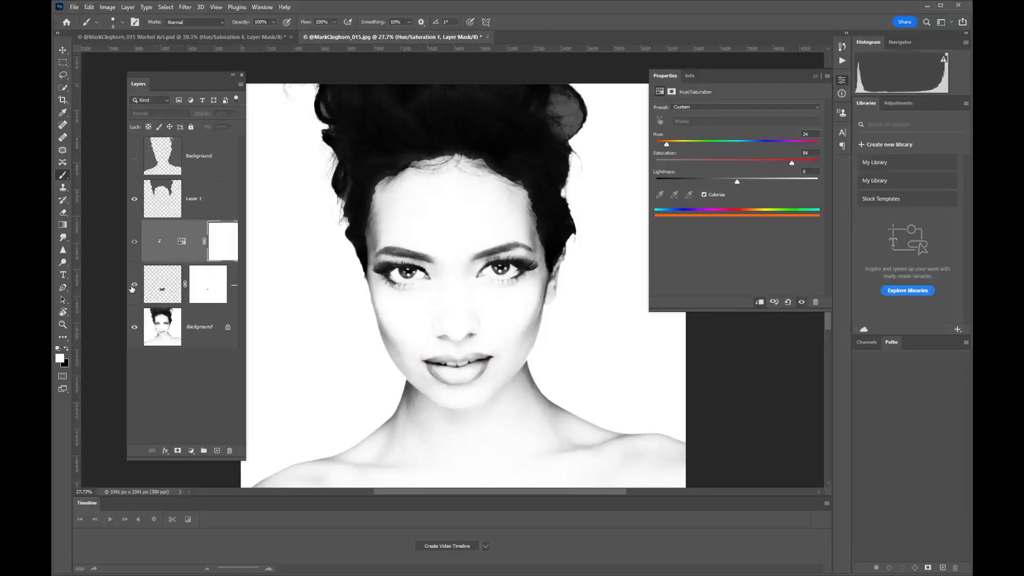
click(133, 286)
click(133, 287)
click(134, 286)
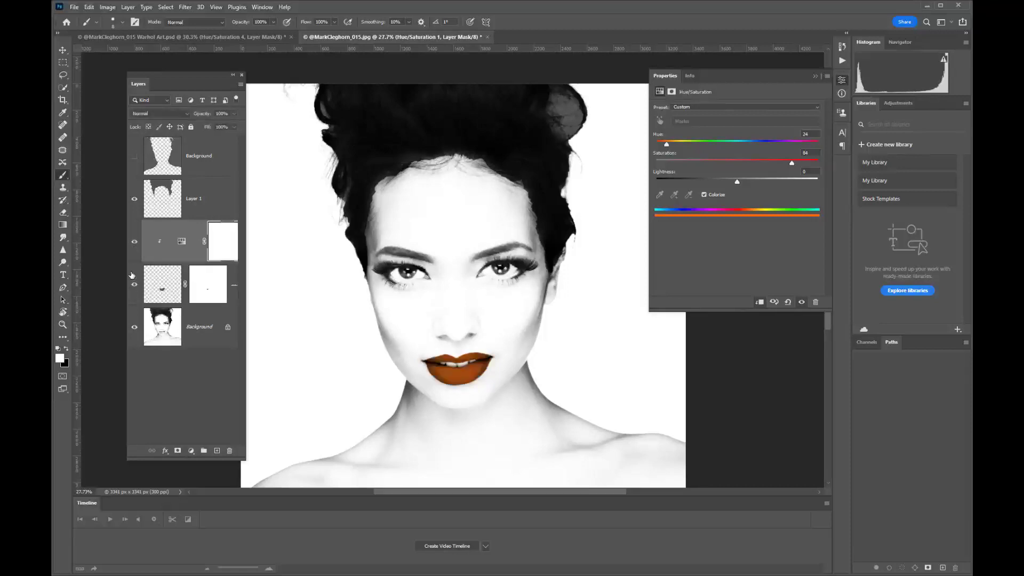
click(182, 241)
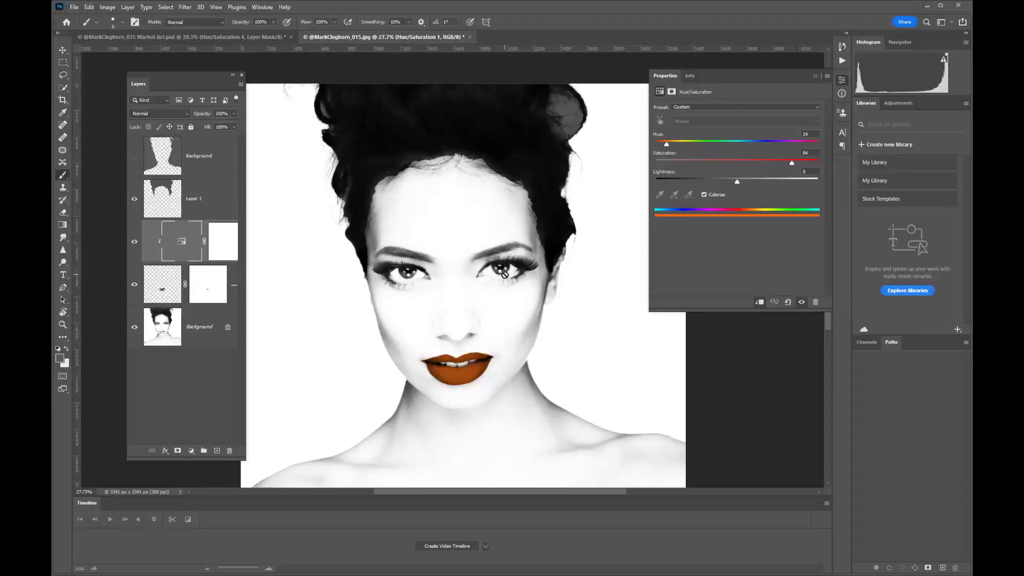
Enlarge the brush and paint eyeshadow on Layer 2 across both upper eyelids, from the outer ends to the inner eye corners
scroll(505, 275, up, 6)
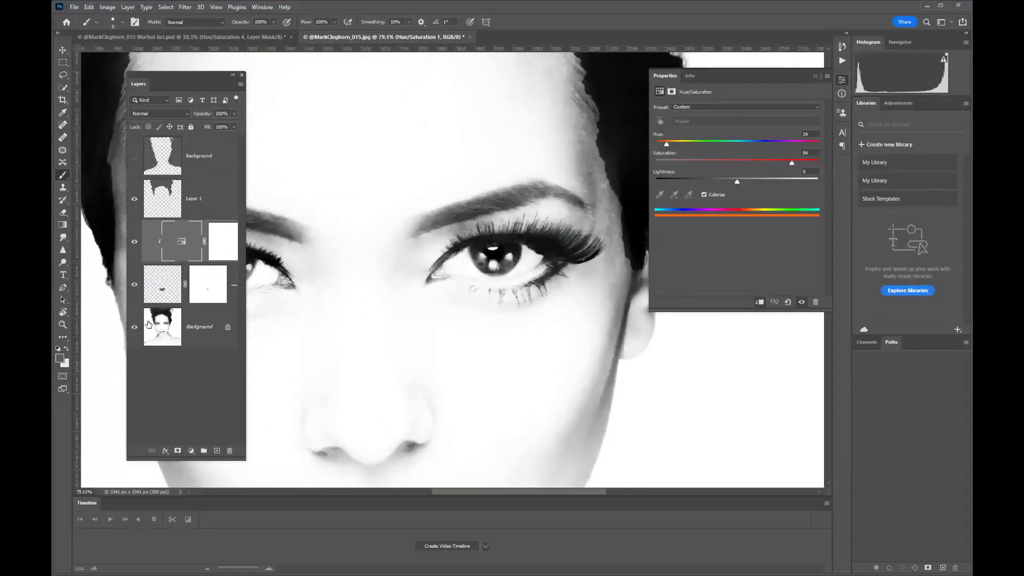
click(159, 291)
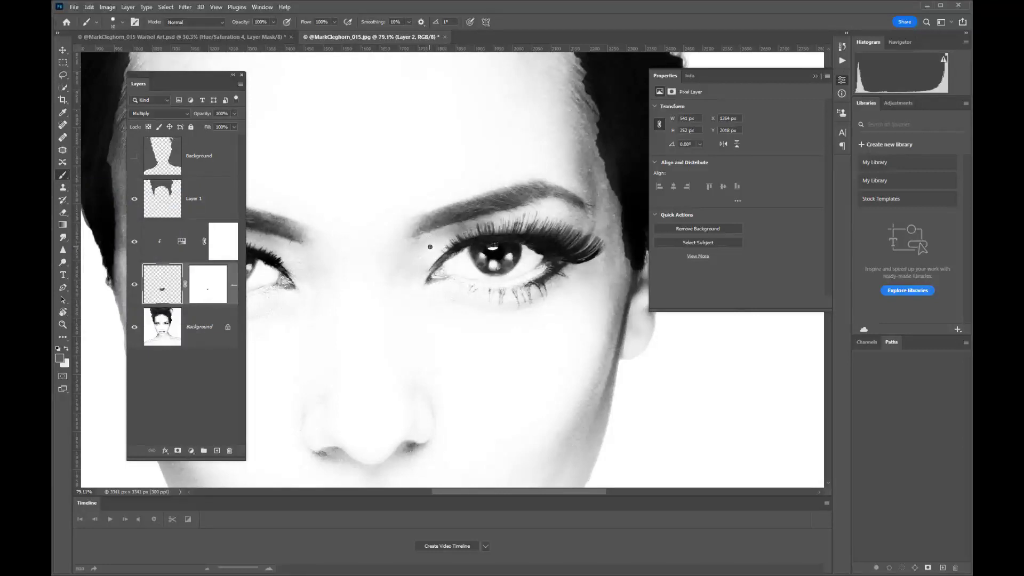
key(bracketright)
key(bracketright)
key(bracketright)
mouse_move(423, 255)
mouse_down()
mouse_move(480, 217)
mouse_move(563, 214)
mouse_move(593, 224)
mouse_move(566, 209)
mouse_move(533, 213)
mouse_up()
drag(459, 220, 410, 257)
drag(291, 315, 484, 319)
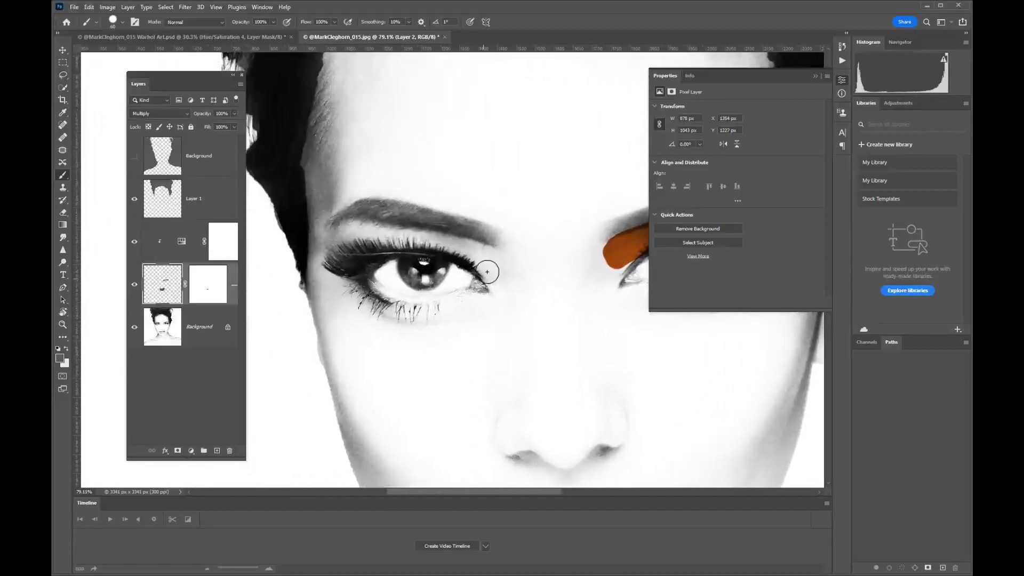
mouse_move(490, 273)
mouse_down()
mouse_move(437, 242)
mouse_move(333, 239)
mouse_move(382, 231)
mouse_move(483, 249)
mouse_move(505, 290)
mouse_up()
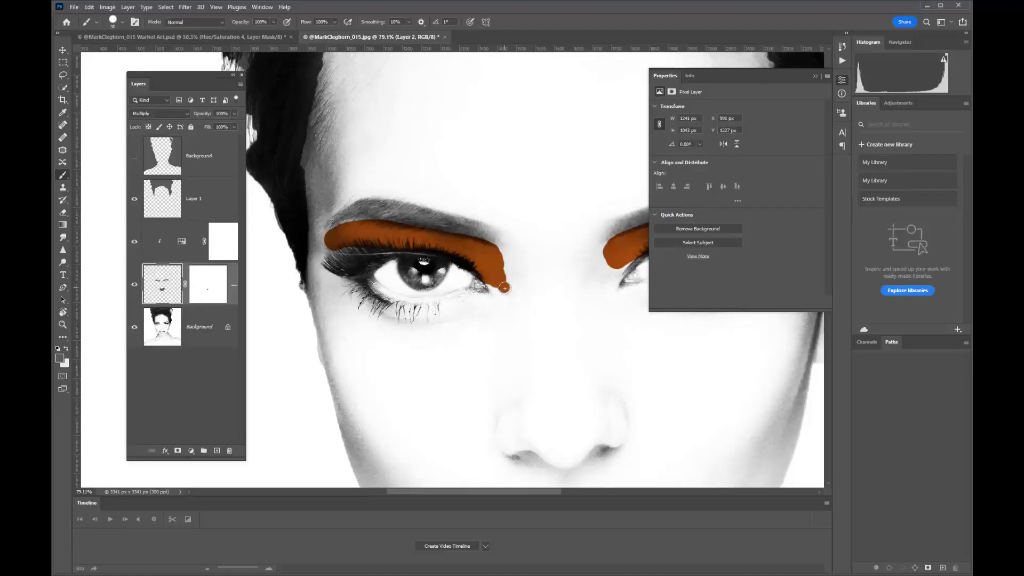
mouse_move(612, 265)
mouse_down()
mouse_move(560, 268)
mouse_move(577, 265)
mouse_move(558, 286)
mouse_move(551, 265)
mouse_move(552, 282)
mouse_move(571, 266)
mouse_move(552, 288)
mouse_up()
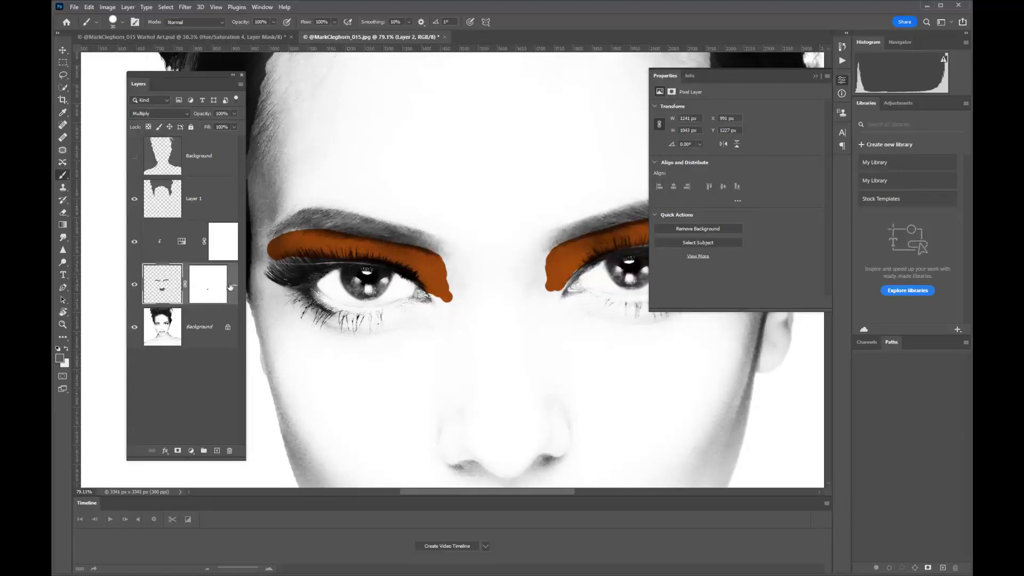
Refine the left-hand eyeshadow on Layer 2's mask, trimming its edges with black and restoring colour along the lashes with white
click(210, 284)
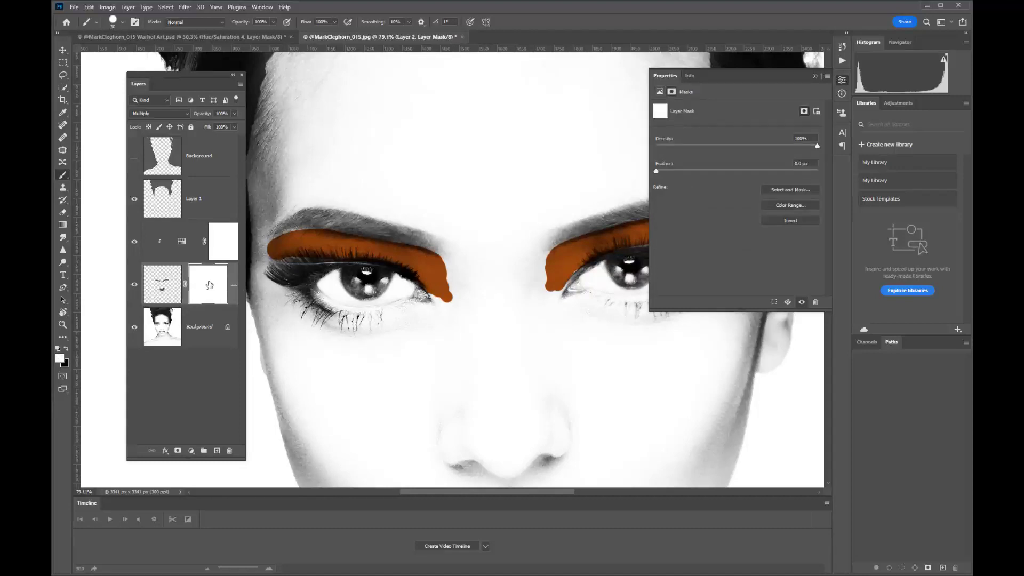
key(x)
mouse_move(459, 297)
mouse_down()
mouse_move(439, 249)
mouse_move(458, 302)
mouse_move(367, 263)
mouse_move(294, 258)
mouse_move(279, 272)
mouse_up()
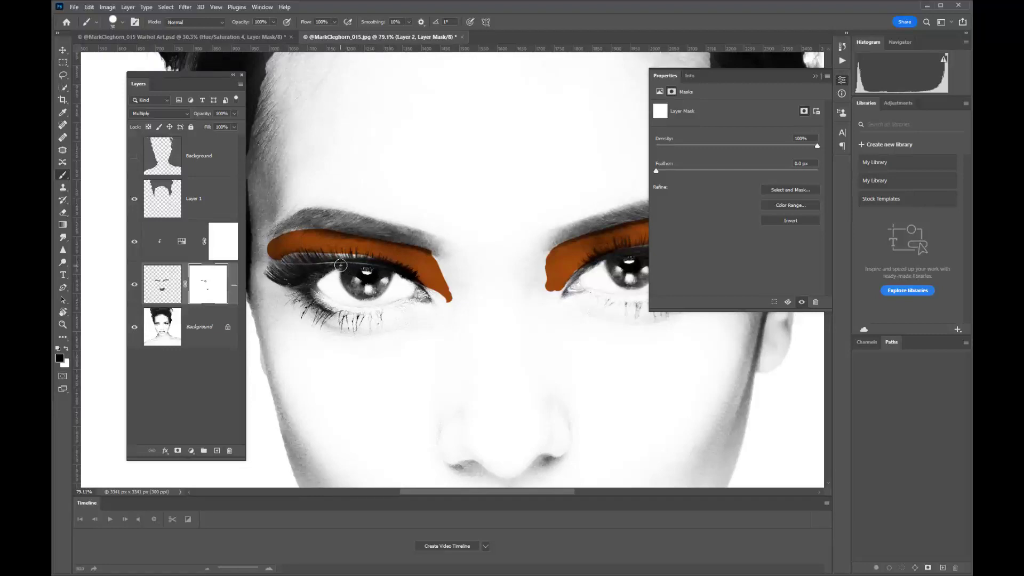
key(x)
drag(364, 258, 276, 258)
Paint black on the Layer 2 mask to trim both inner eyeshadow corners and the right-hand eyeshadow's brow and outer edges
drag(531, 290, 421, 243)
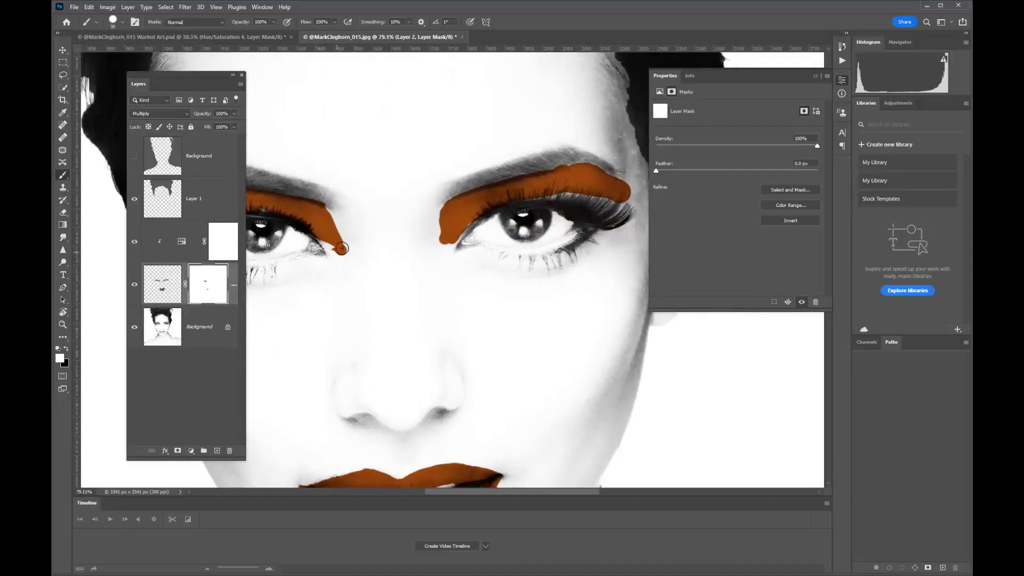
key(x)
mouse_move(341, 248)
mouse_down()
mouse_move(349, 248)
mouse_move(345, 239)
mouse_move(336, 247)
mouse_up()
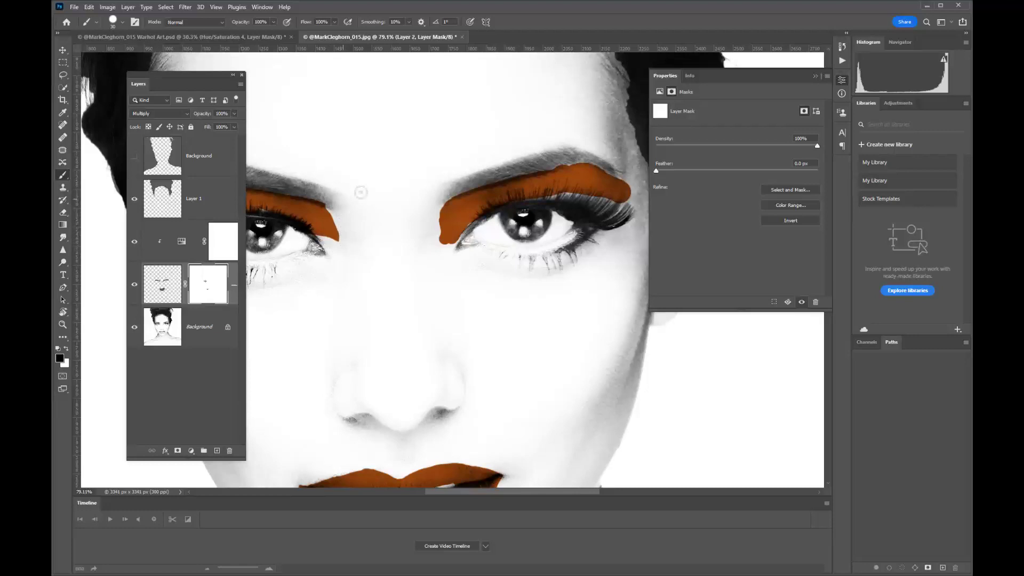
drag(440, 205, 435, 236)
key(x)
scroll(438, 234, down, 1)
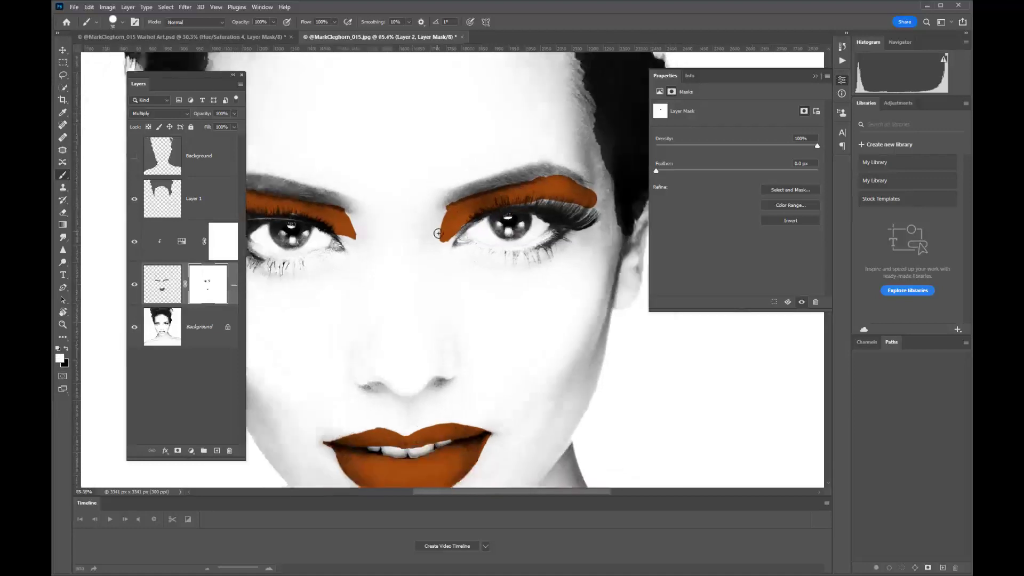
scroll(438, 233, down, 2)
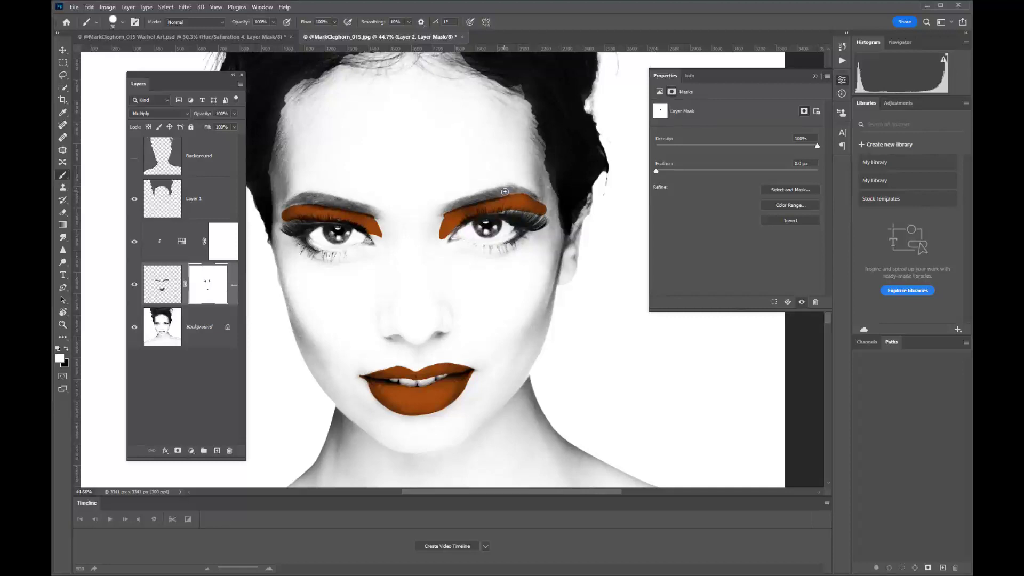
key(x)
drag(512, 192, 469, 201)
drag(542, 203, 545, 216)
Change the hue of the lips and eyeshadow Hue/Saturation adjustment to 116 for green
click(182, 244)
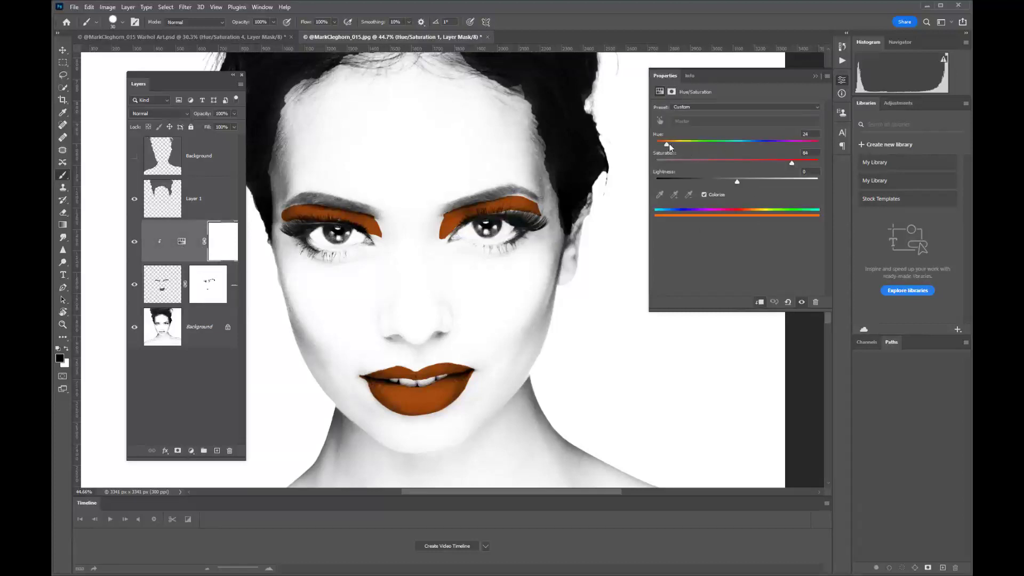
drag(669, 143, 709, 153)
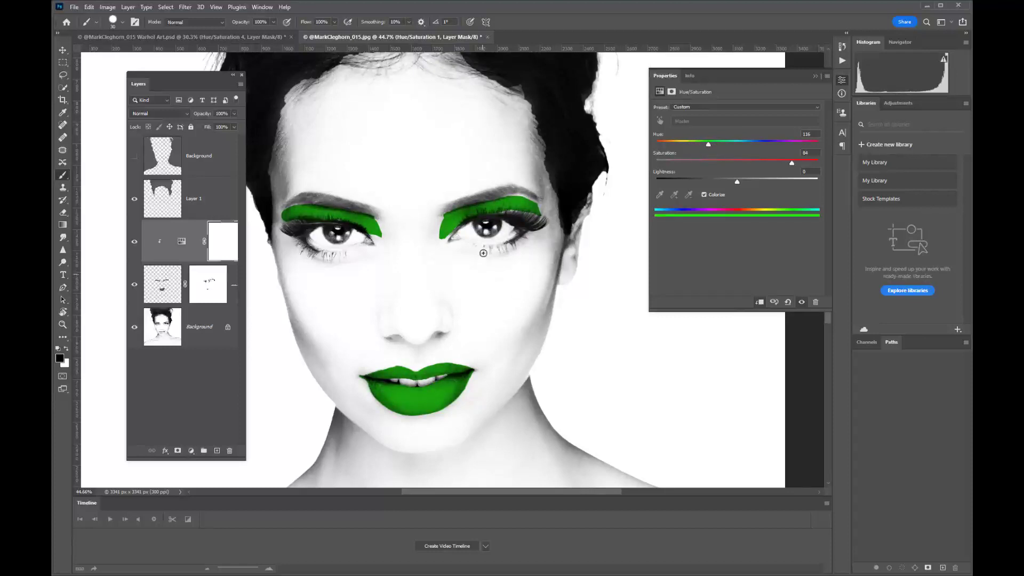
drag(474, 216, 540, 238)
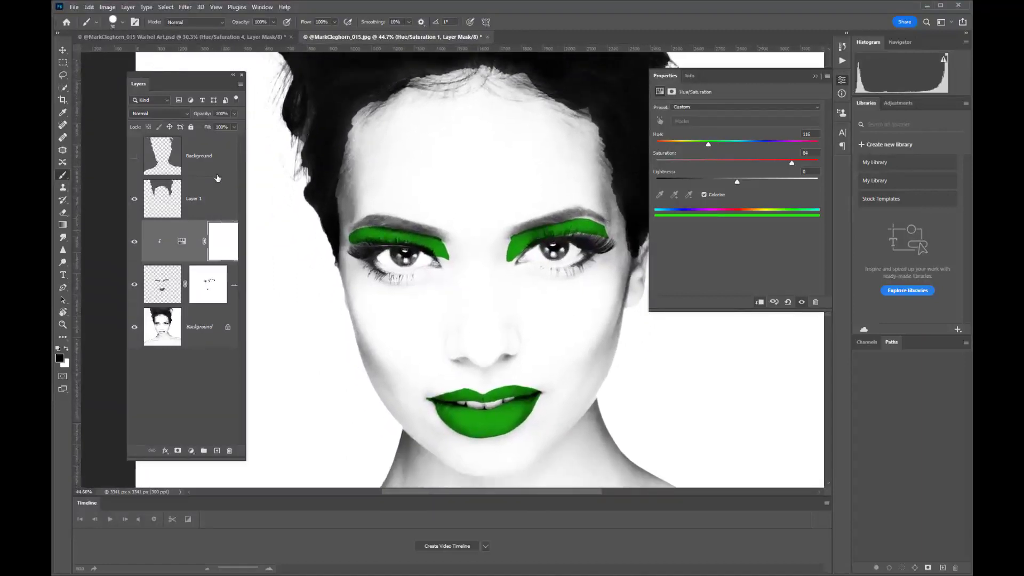
Show the top backdrop layer and add a Hue/Saturation adjustment layer above it with Colorize enabled
click(218, 176)
click(135, 158)
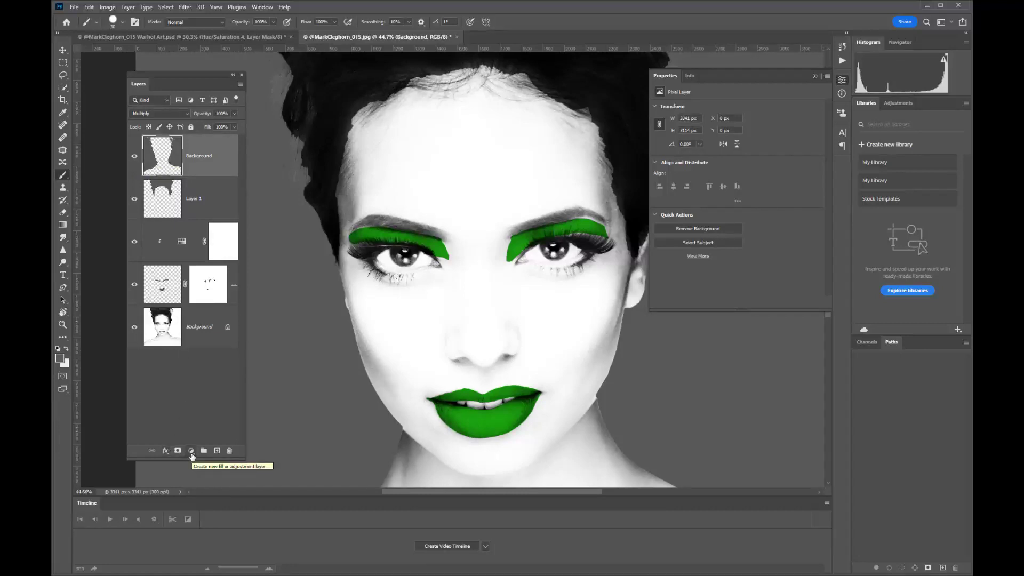
click(191, 452)
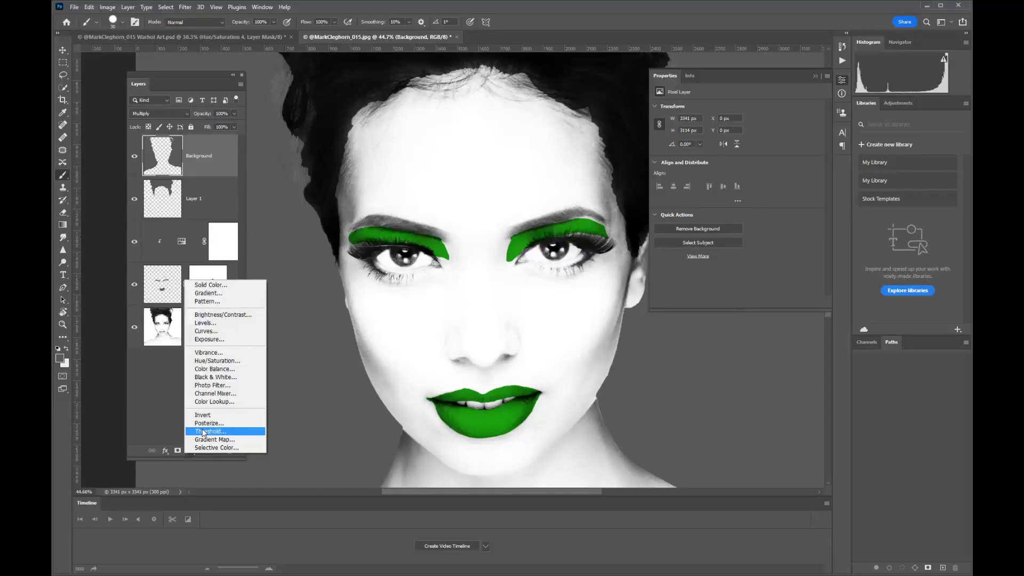
click(216, 362)
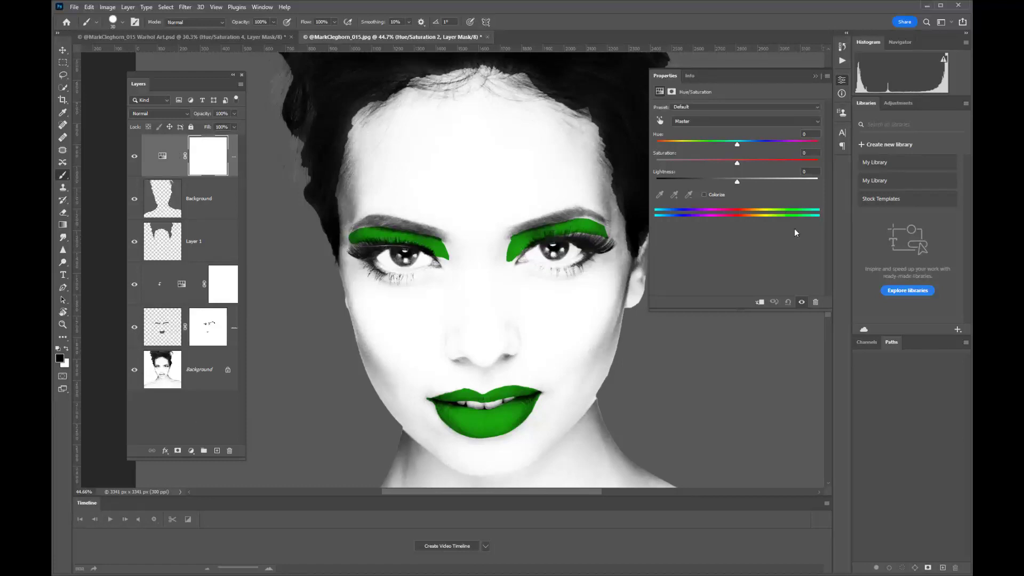
click(704, 194)
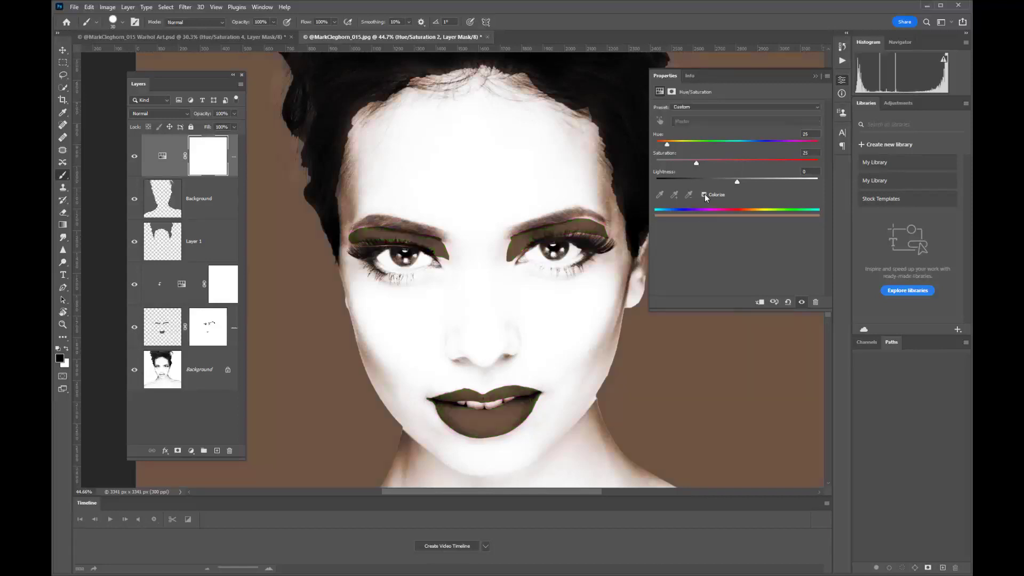
Set the new adjustment to hue 224 and saturation 75, and clip it to the backdrop layer
scroll(614, 290, down, 3)
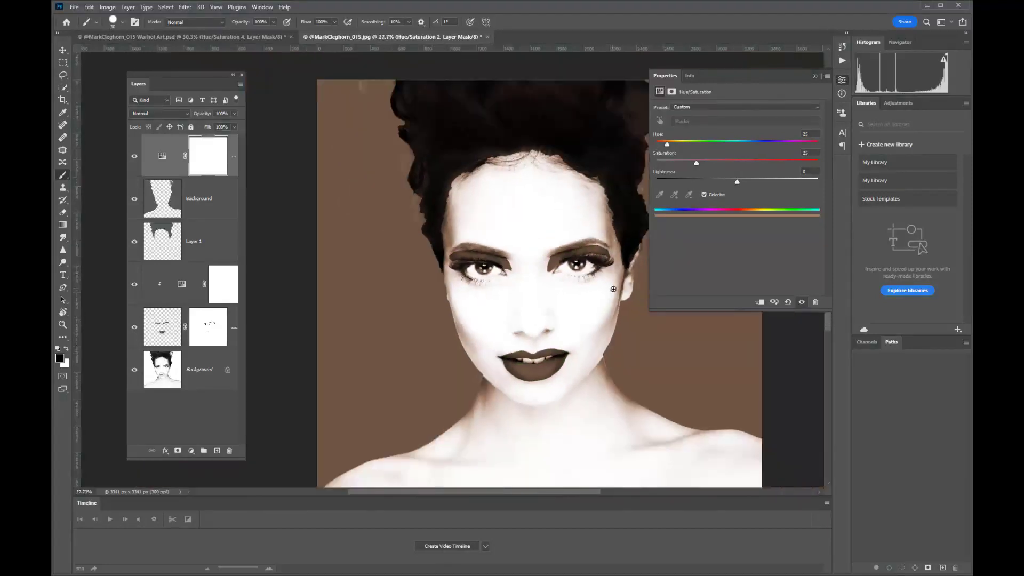
drag(550, 305, 497, 301)
drag(667, 144, 756, 144)
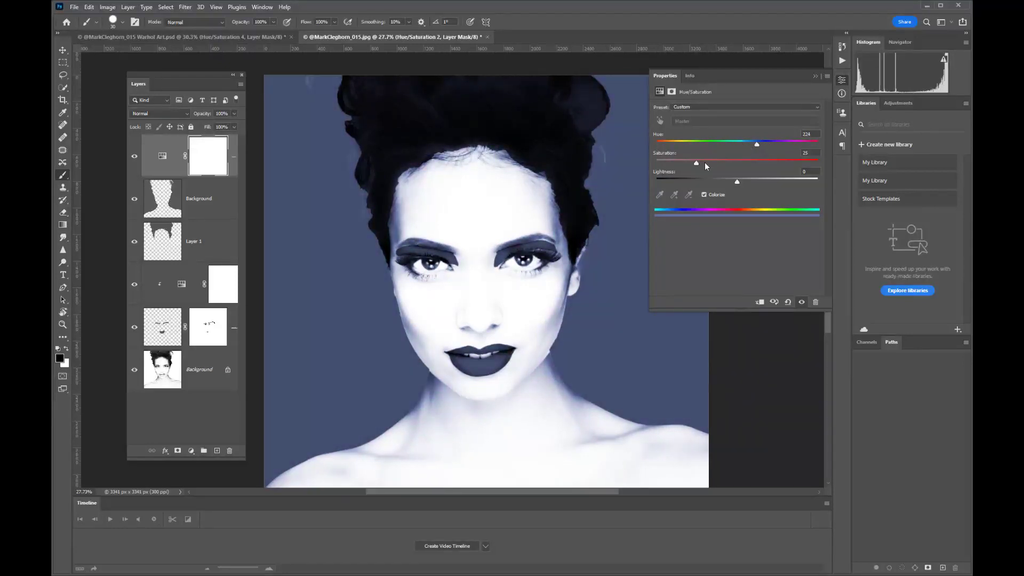
drag(702, 163, 778, 164)
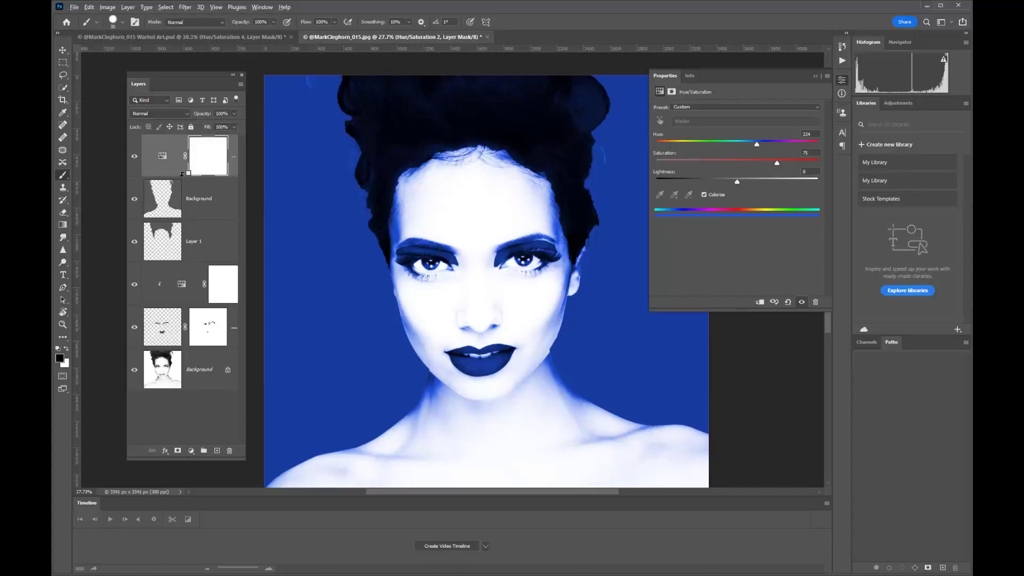
alt+click(182, 173)
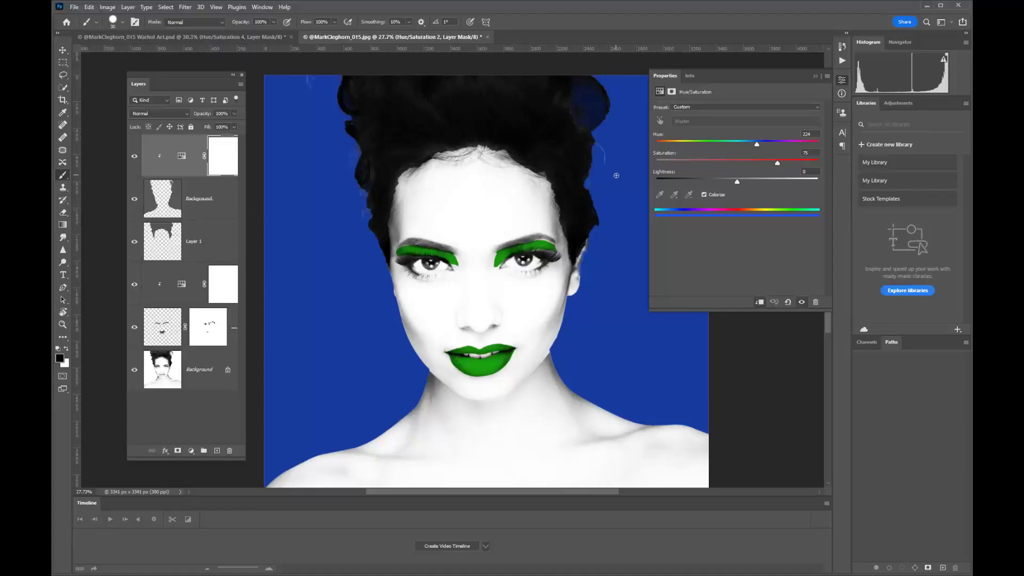
Add a Hue/Saturation adjustment layer above the hair on Layer 1 and clip it to that layer
click(215, 235)
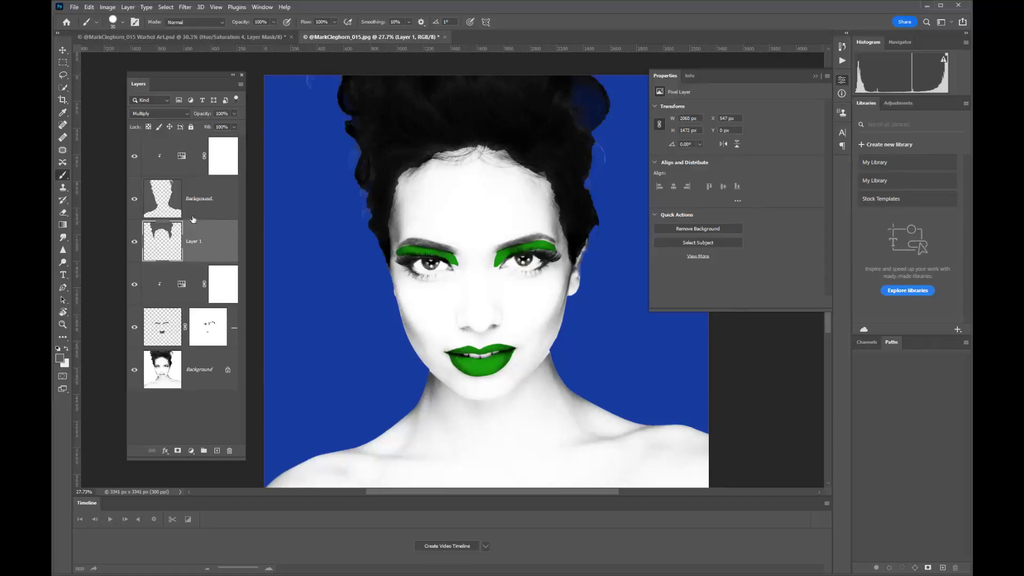
click(191, 452)
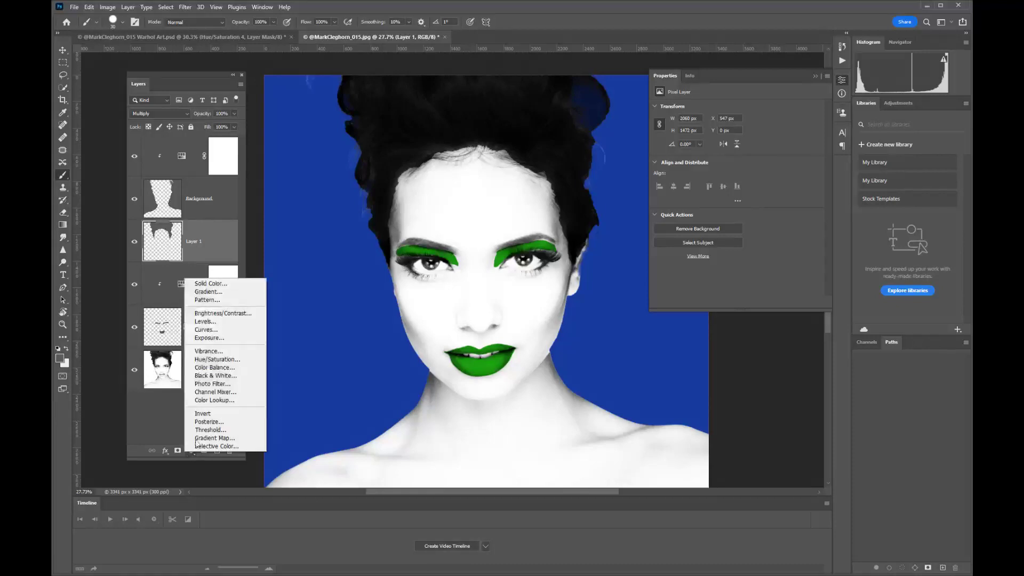
click(208, 359)
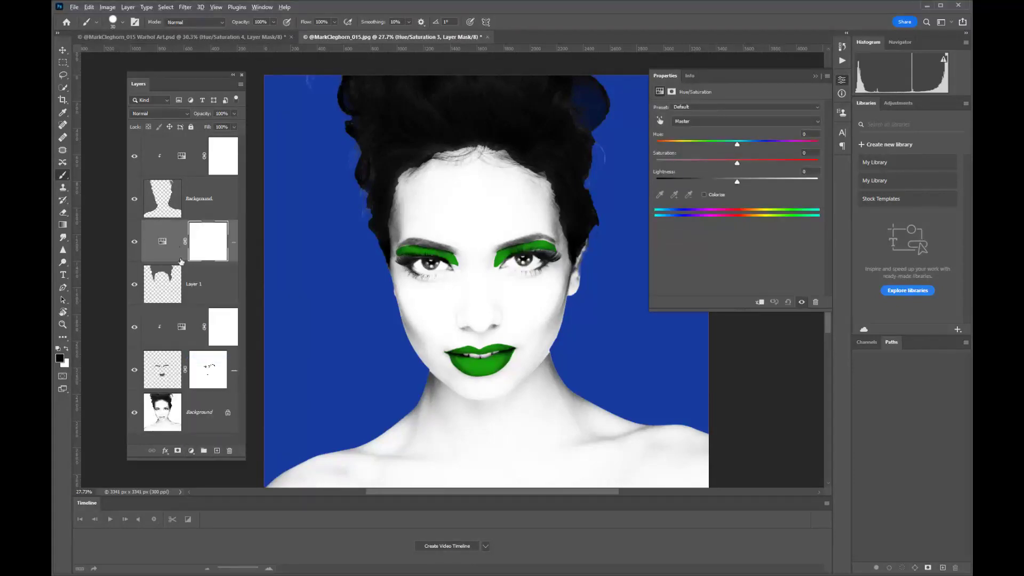
alt+click(181, 260)
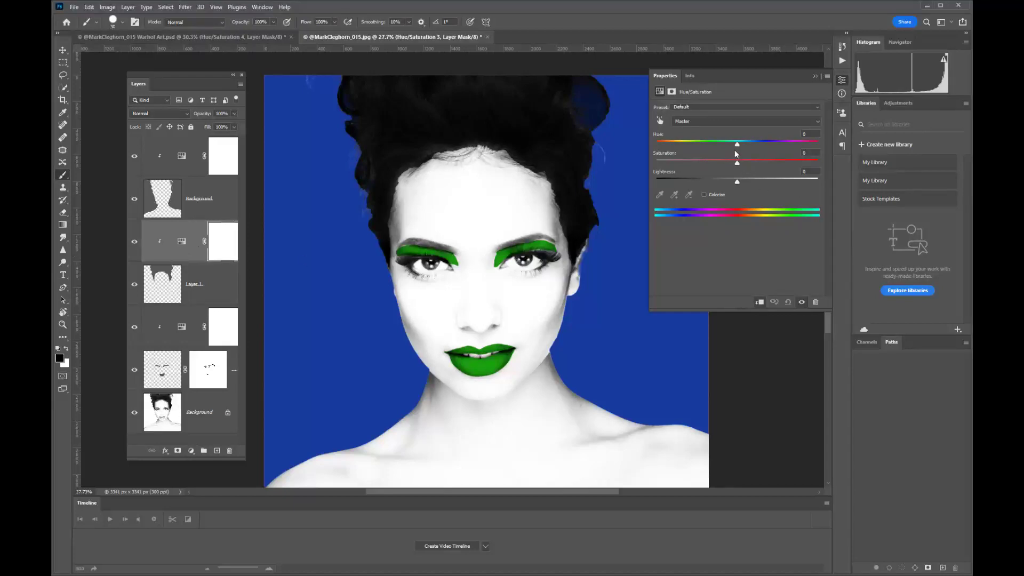
Try a hue shift with saturation +39 and lightness +60 on the hair, and compare it with Layer 1 hidden and shown
drag(738, 145, 789, 144)
drag(741, 181, 778, 163)
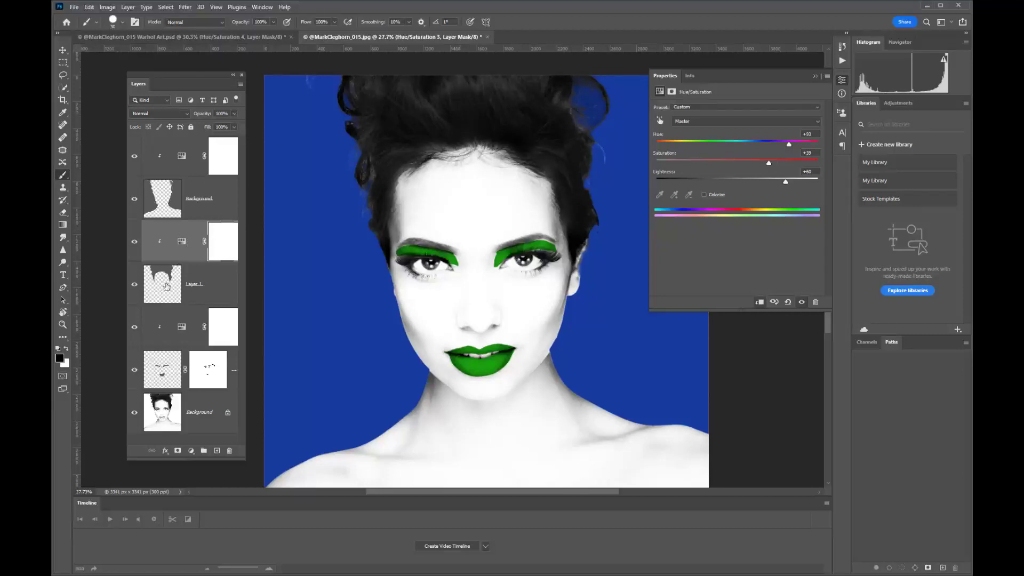
click(135, 287)
click(134, 287)
Preview other blend modes such as Linear Burn on the hair layer and leave it at Multiply
click(162, 285)
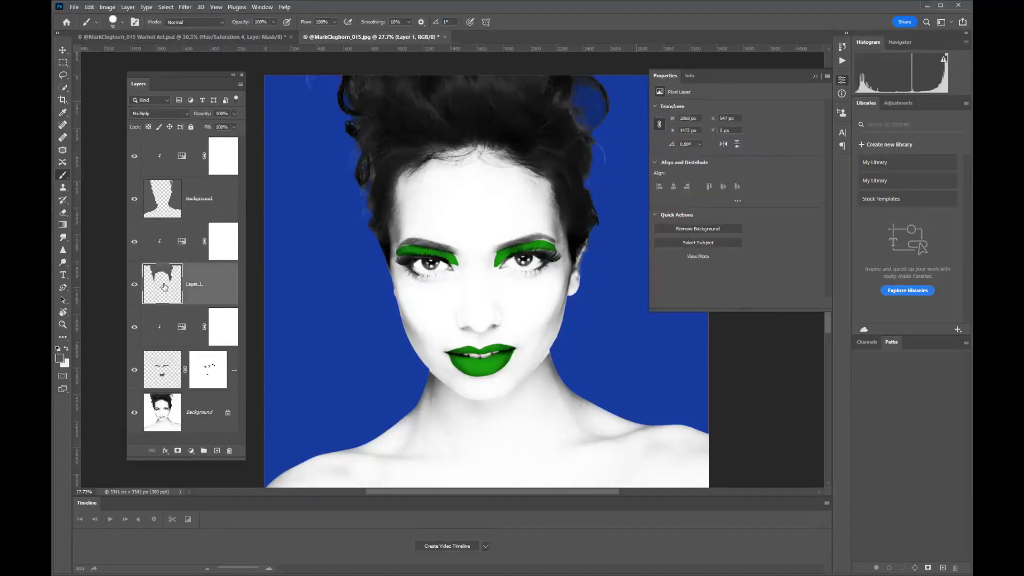
click(160, 114)
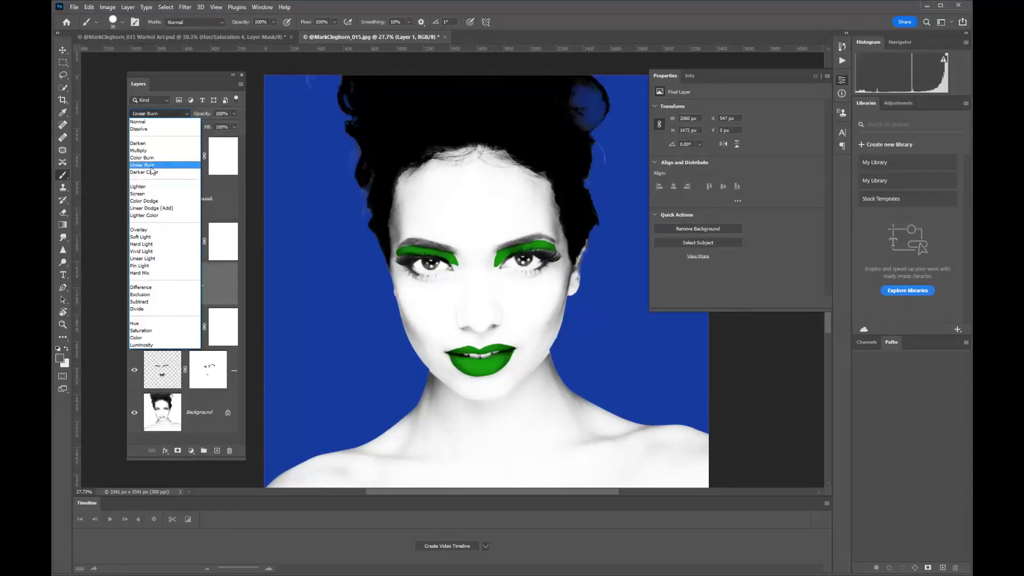
click(163, 76)
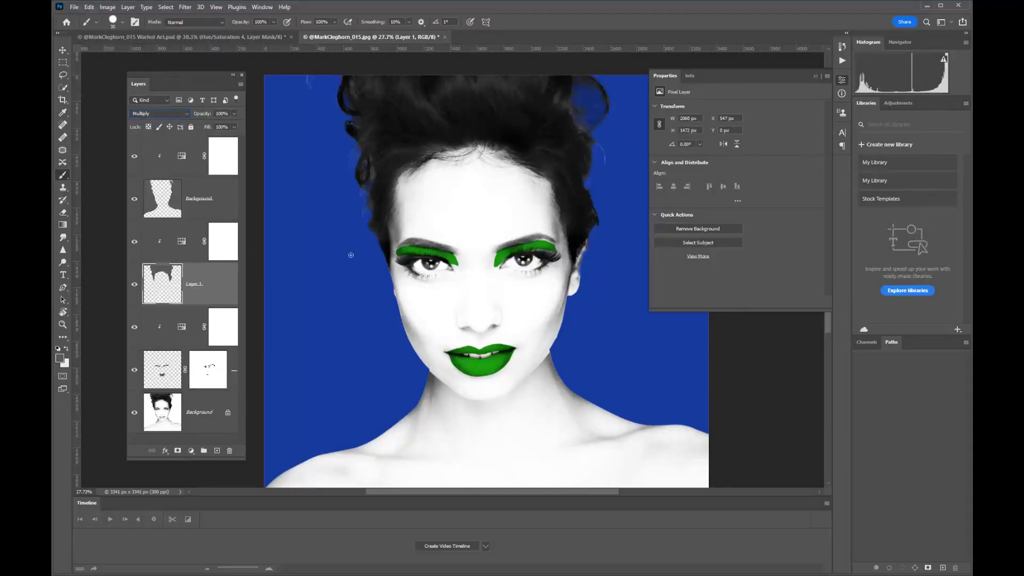
Colorize the hair's Hue/Saturation adjustment with hue 311, saturation 85 and lightness +41, and reselect Layer 1
click(182, 245)
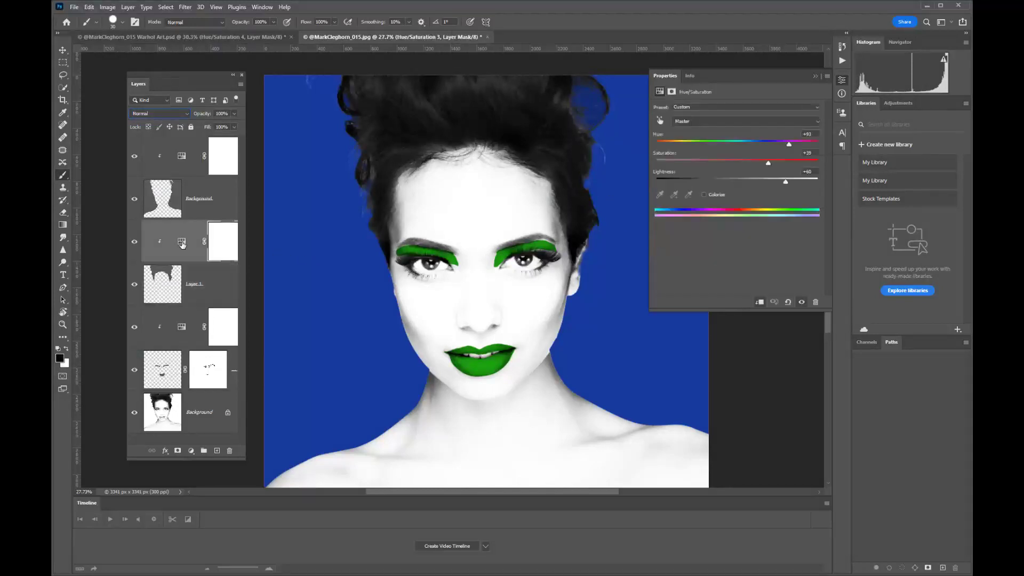
click(704, 195)
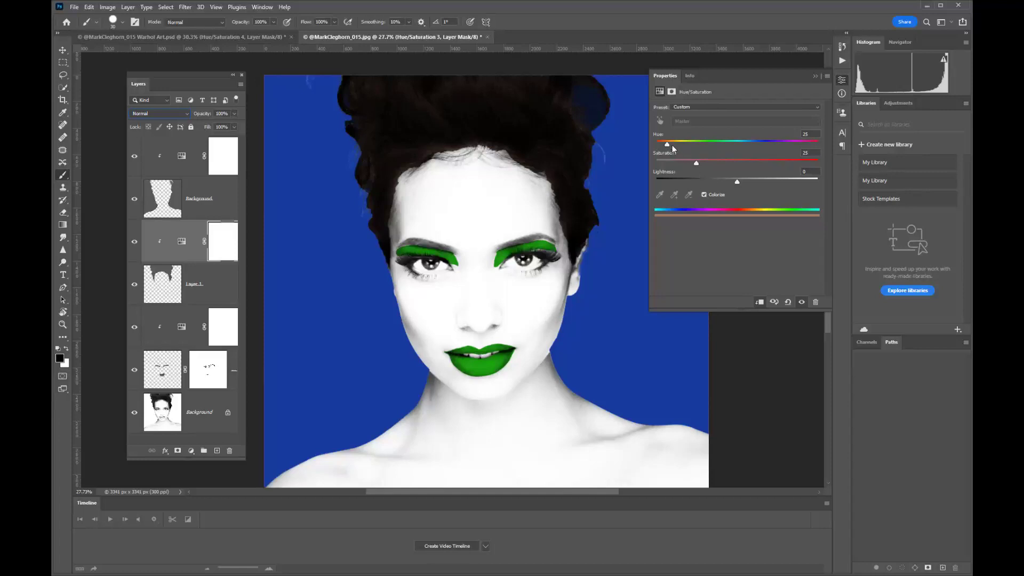
drag(744, 147, 796, 146)
drag(697, 164, 794, 163)
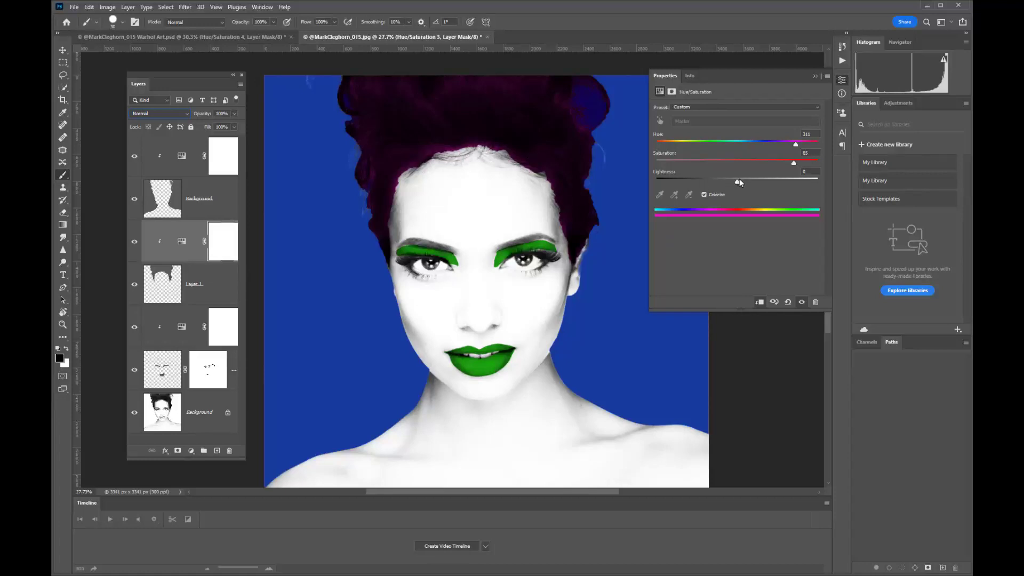
drag(740, 182, 771, 183)
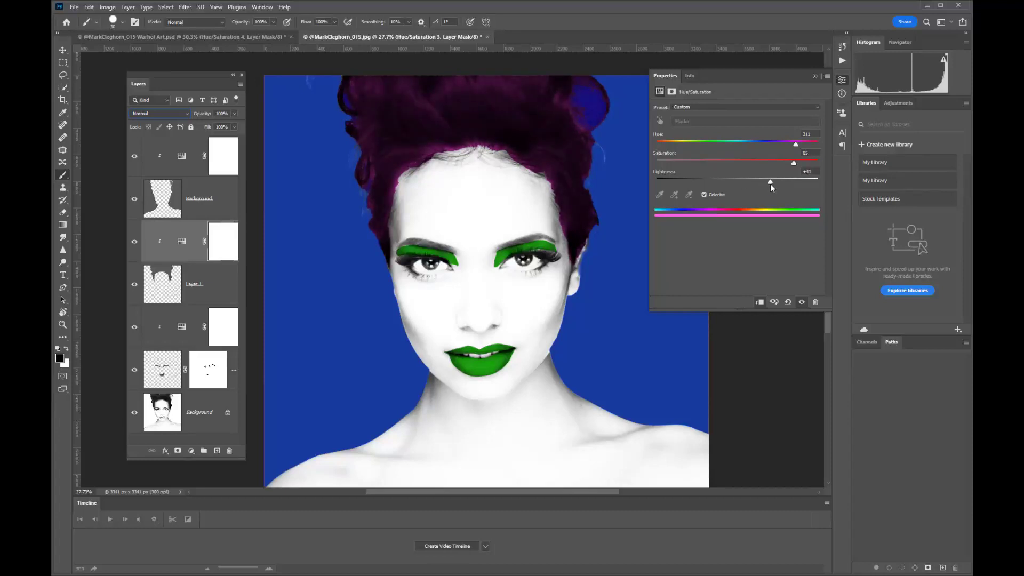
click(167, 286)
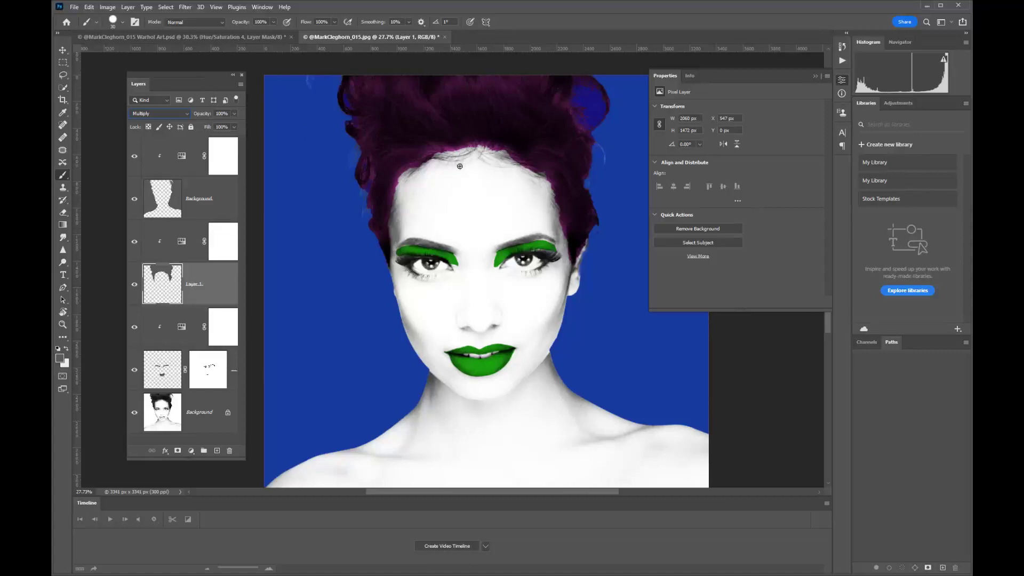
Enlarge the brush and paint over the uncovered hair along the forehead hairline on Layer 1
right_click(405, 179)
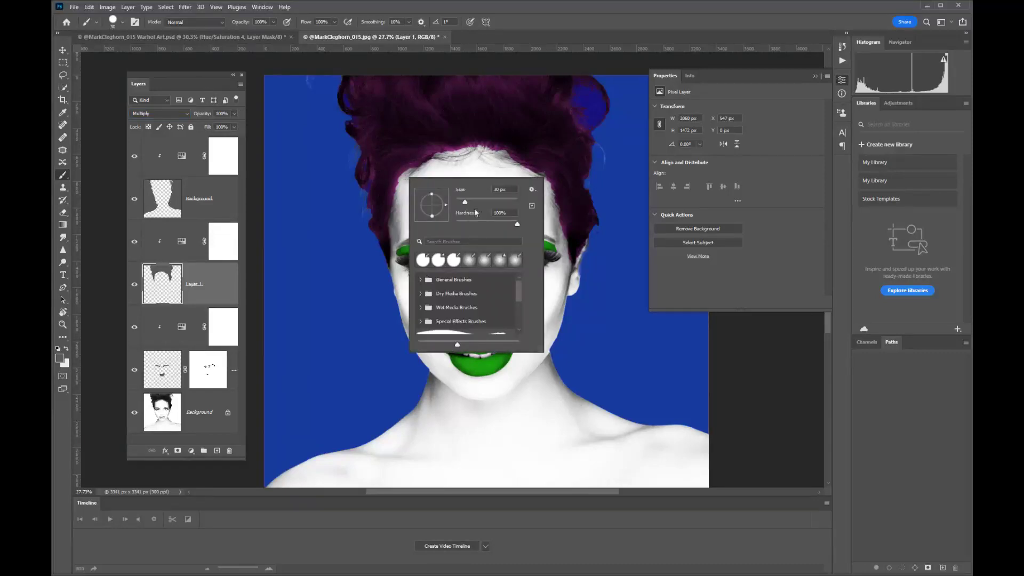
drag(466, 202, 487, 202)
click(383, 228)
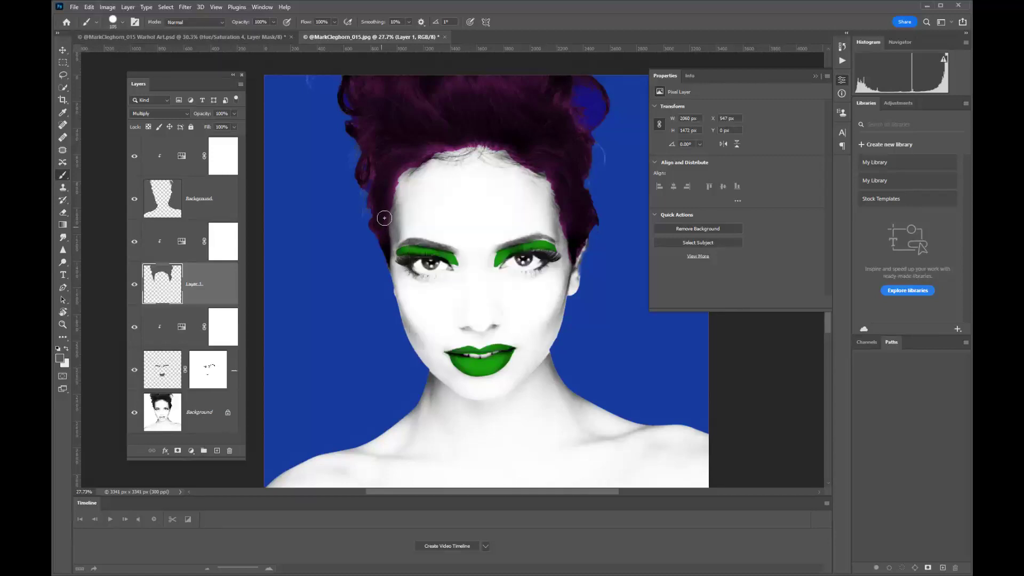
mouse_move(384, 217)
mouse_down()
mouse_move(412, 168)
mouse_move(445, 153)
mouse_move(522, 156)
mouse_move(557, 180)
mouse_up()
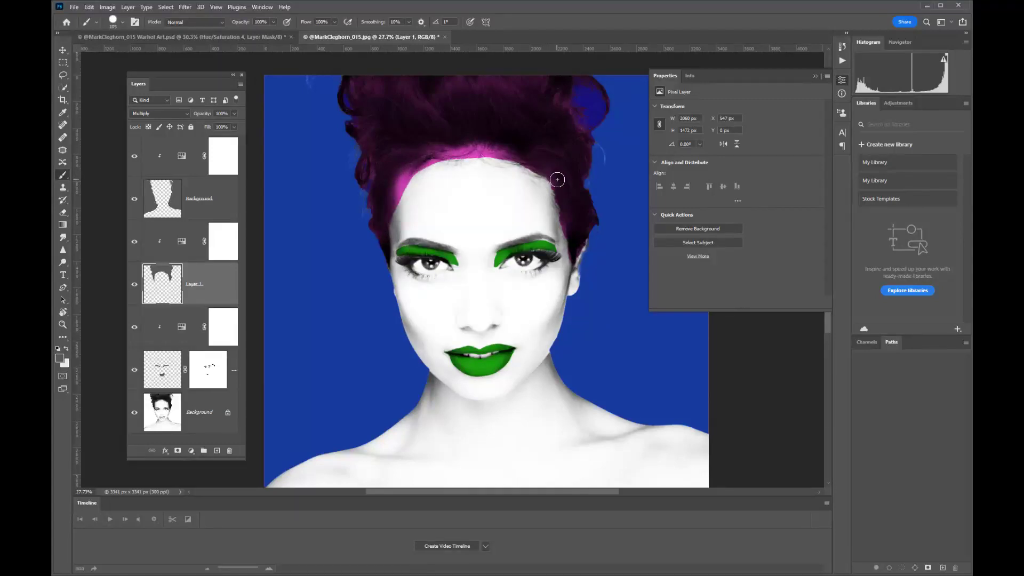
Add a layer mask to Layer 1 and paint it black along the forehead hairline to remove the colour spill
scroll(566, 181, down, 1)
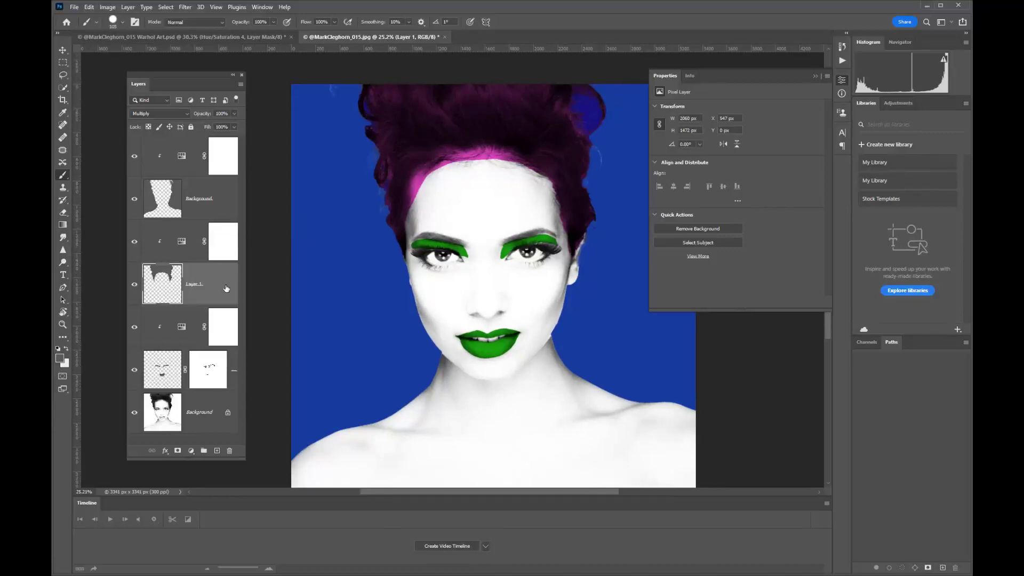
click(178, 451)
mouse_move(528, 173)
mouse_down()
mouse_move(492, 158)
mouse_move(438, 171)
mouse_move(416, 192)
mouse_move(409, 223)
mouse_move(419, 182)
mouse_move(465, 158)
mouse_move(506, 160)
mouse_move(529, 175)
mouse_up()
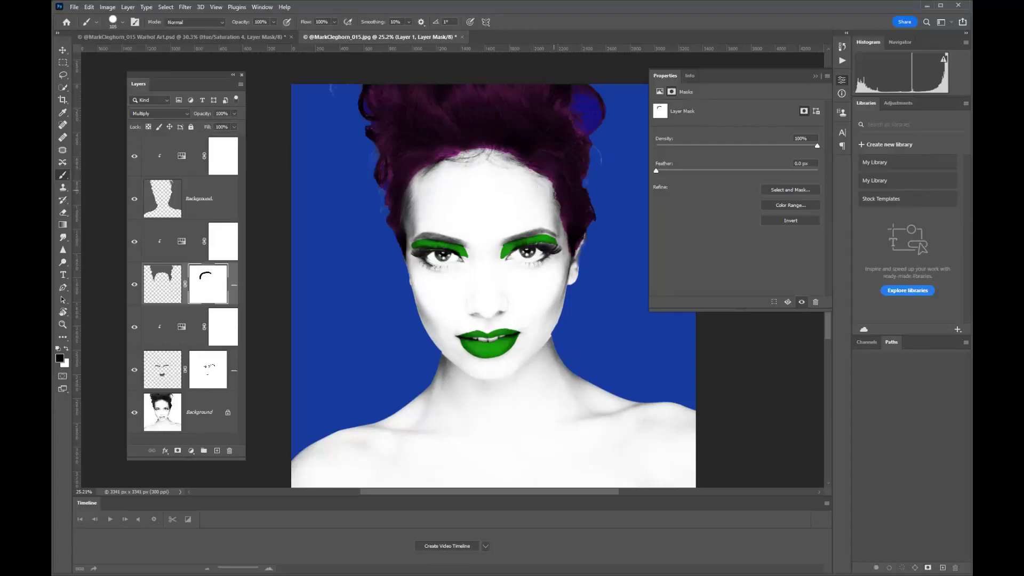
Target Layer 1's pixels and, with a smaller brush, extend the hair colour down the sideburn by the ear and along that temple
scroll(529, 175, up, 5)
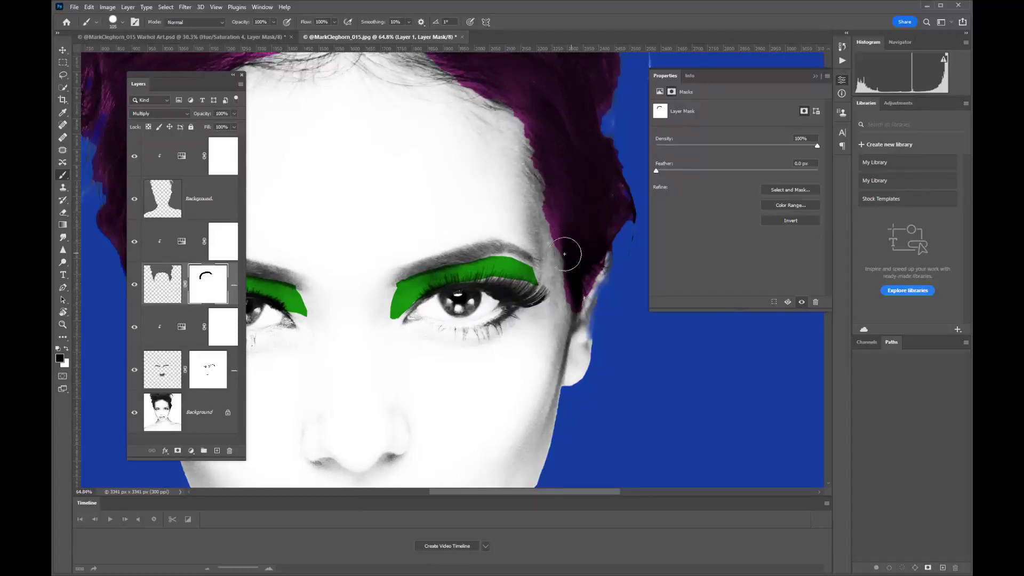
key(ctrl+2)
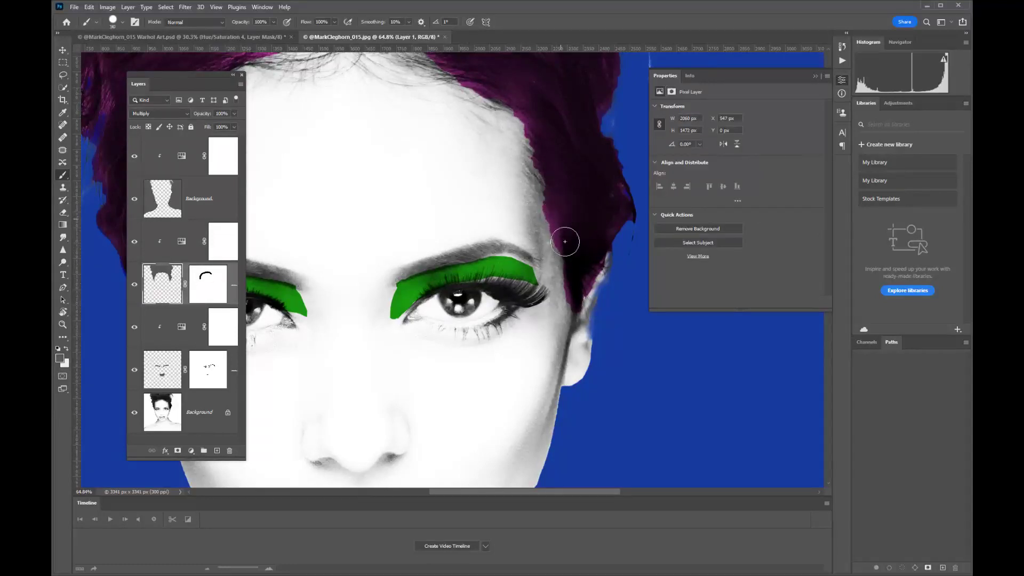
key(bracketleft)
key(bracketleft)
key(bracketleft)
key(bracketleft)
key(bracketleft)
key(bracketleft)
key(bracketleft)
key(bracketleft)
key(bracketleft)
key(bracketleft)
mouse_move(578, 316)
mouse_down()
mouse_move(620, 210)
mouse_move(605, 191)
mouse_up()
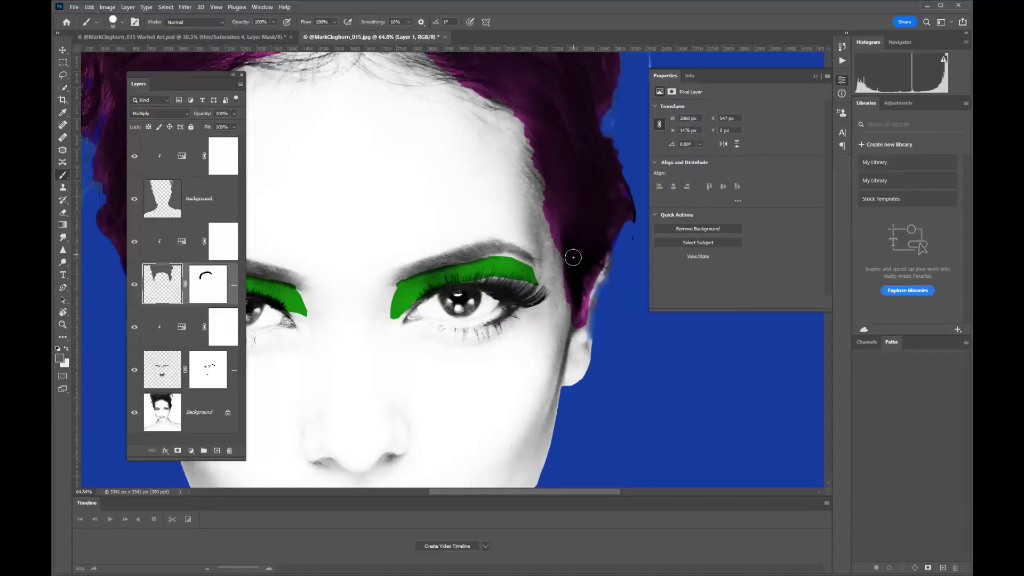
mouse_move(556, 217)
mouse_down()
mouse_move(530, 132)
mouse_move(497, 88)
mouse_move(522, 110)
mouse_move(472, 90)
mouse_move(435, 54)
mouse_move(520, 122)
mouse_move(553, 210)
mouse_move(512, 180)
mouse_move(526, 167)
mouse_move(454, 127)
mouse_up()
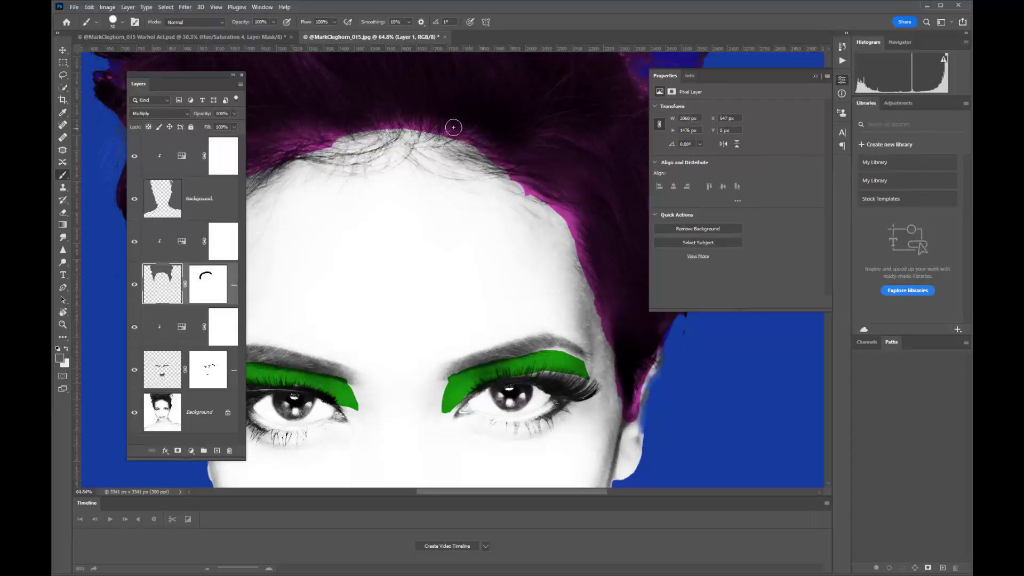
Compare Layer 1 with its mask disabled and enabled, inspect the hairline, and reselect the layer's pixels
click(203, 284)
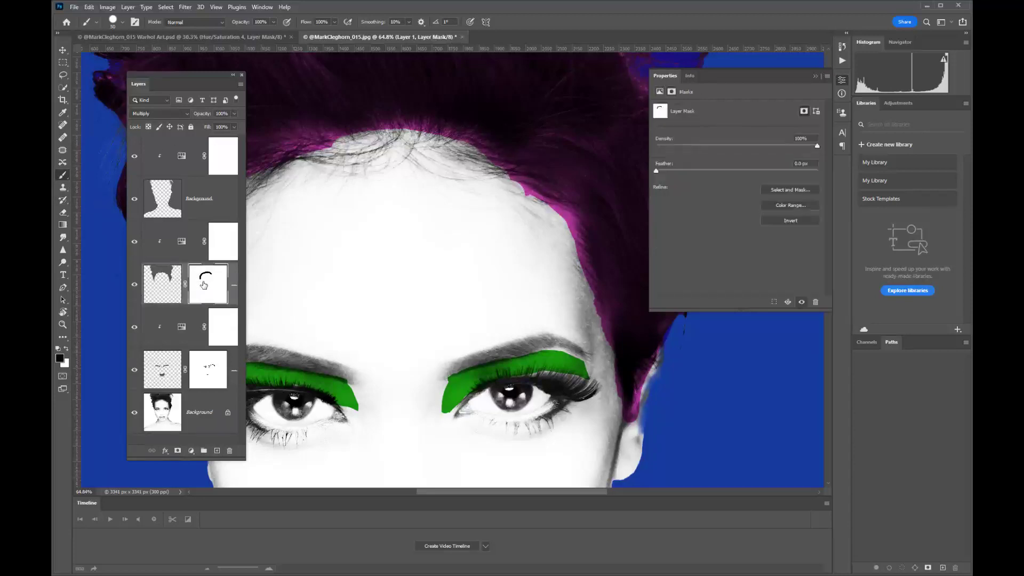
shift+click(203, 285)
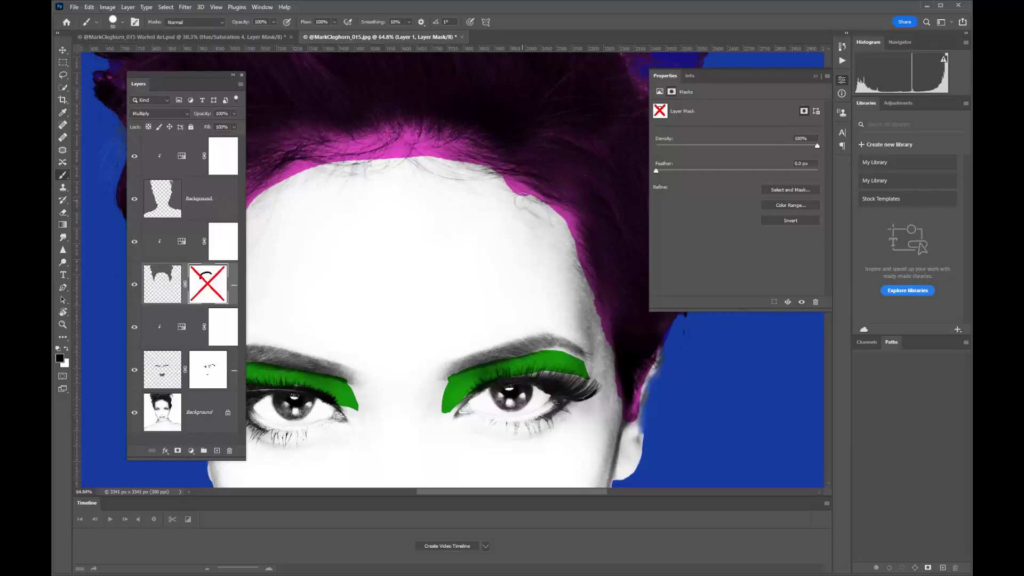
shift+click(205, 286)
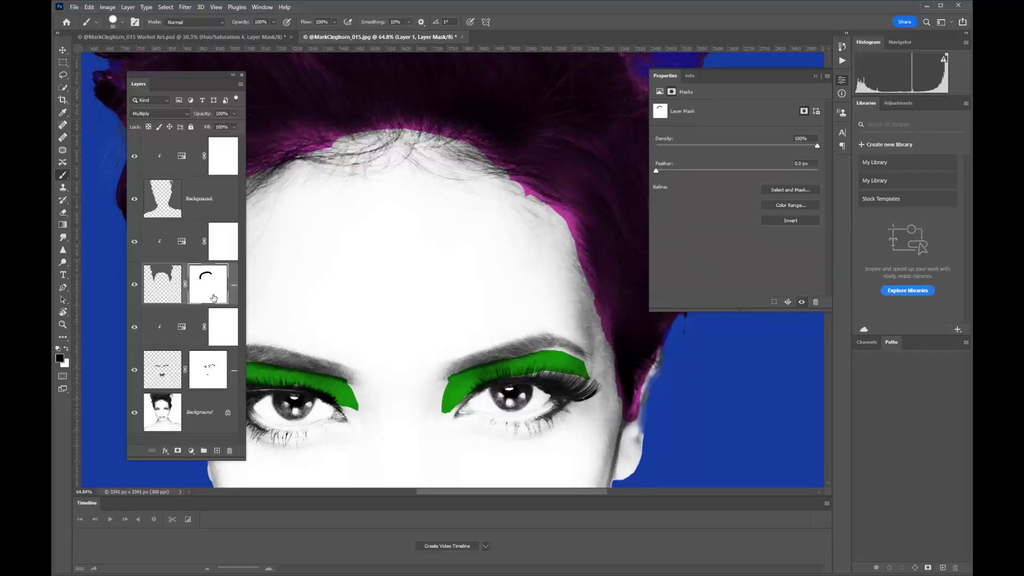
drag(552, 221, 499, 177)
drag(315, 175, 463, 202)
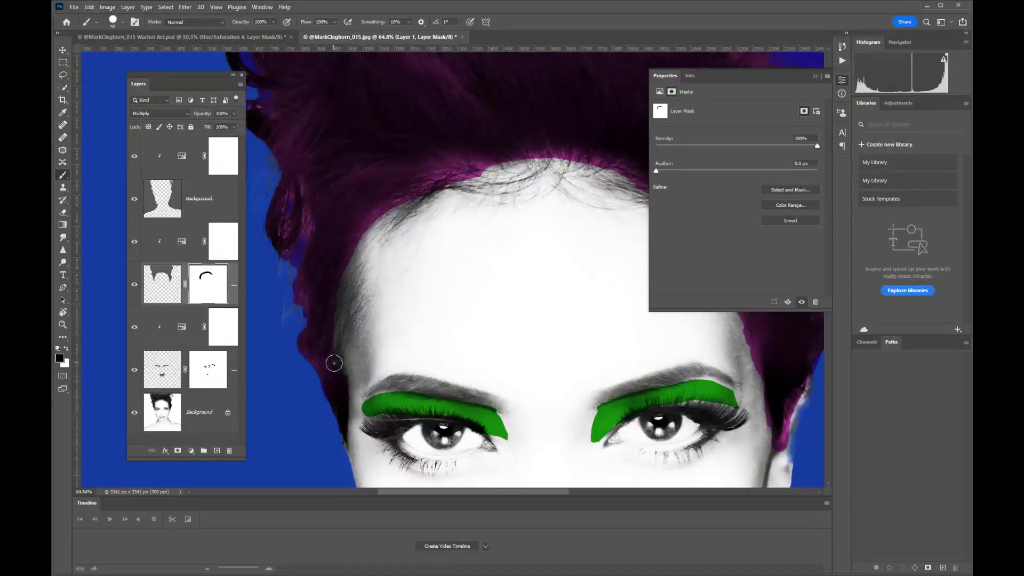
click(160, 287)
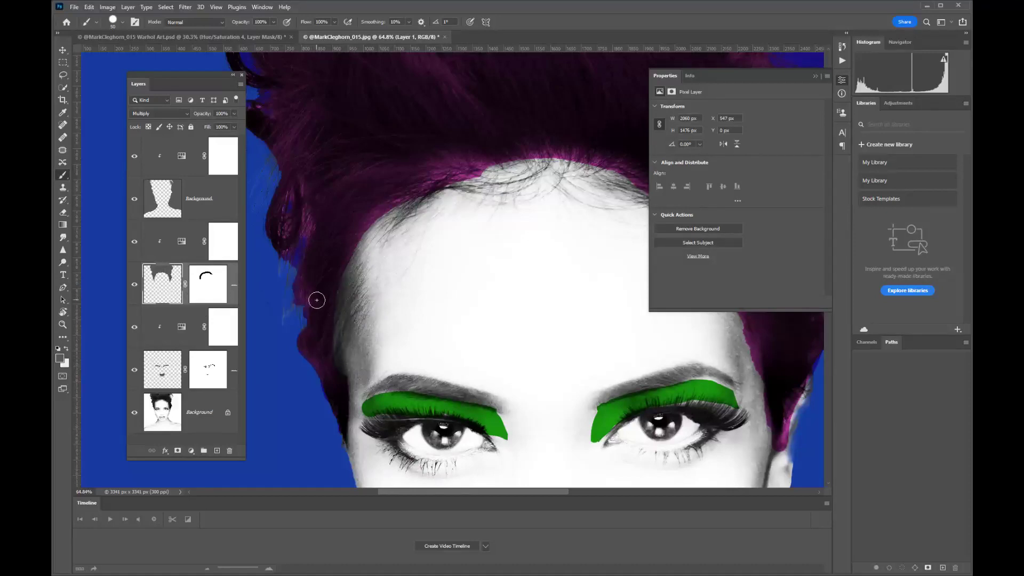
click(206, 290)
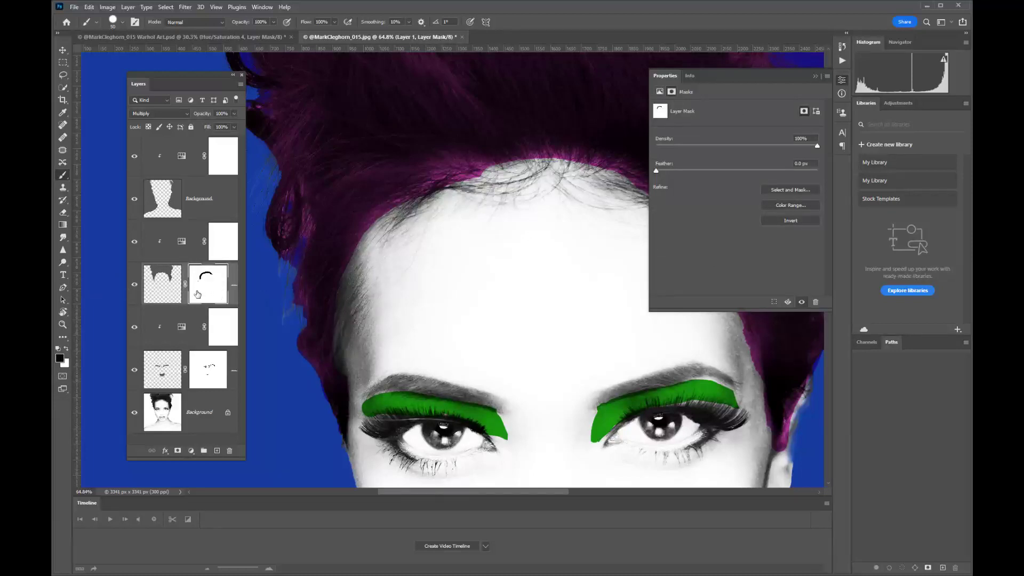
click(160, 296)
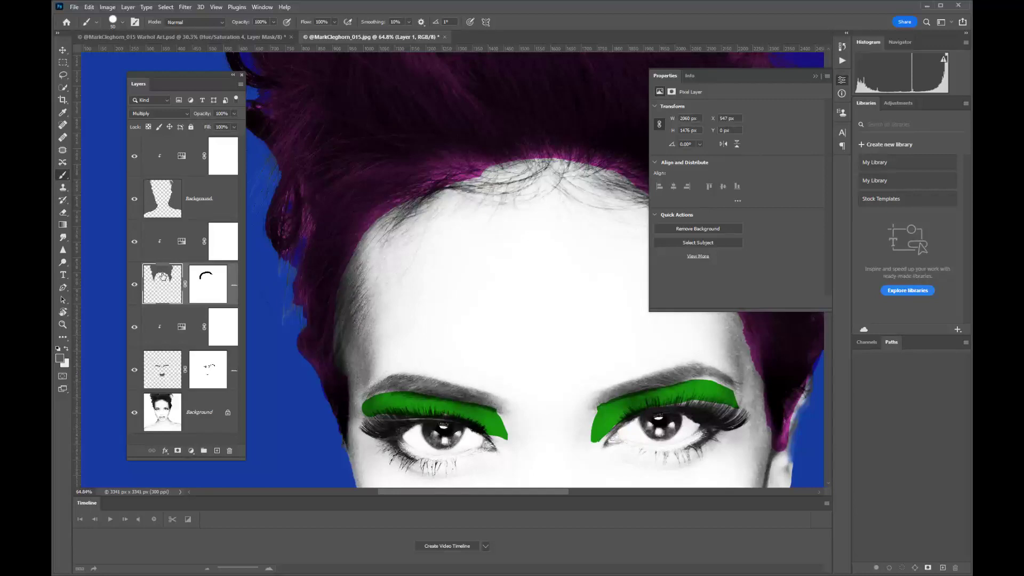
Select the face, neck, shoulders and ear on the Background layer with the Quick Selection tool
scroll(534, 253, down, 5)
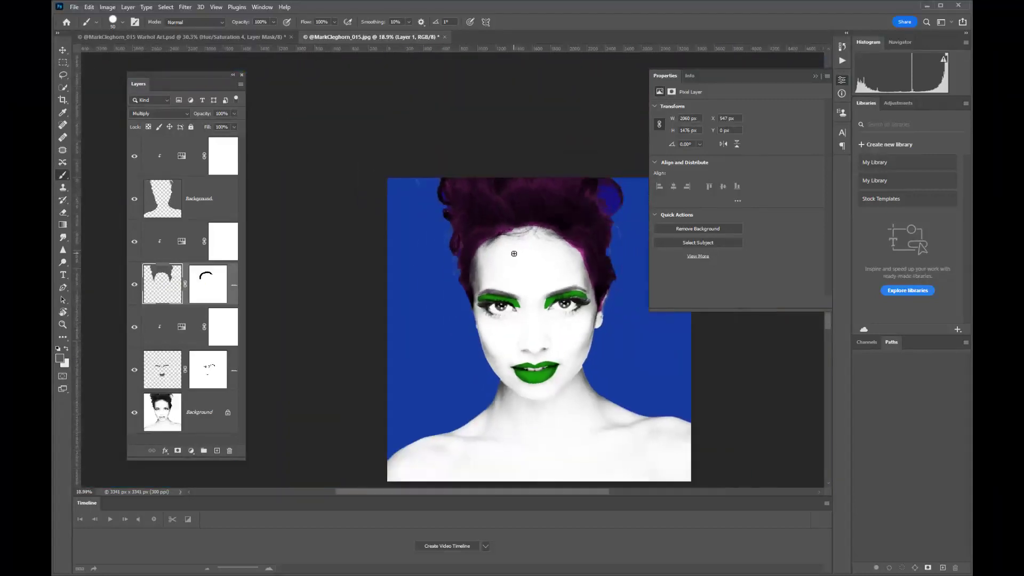
scroll(600, 343, up, 3)
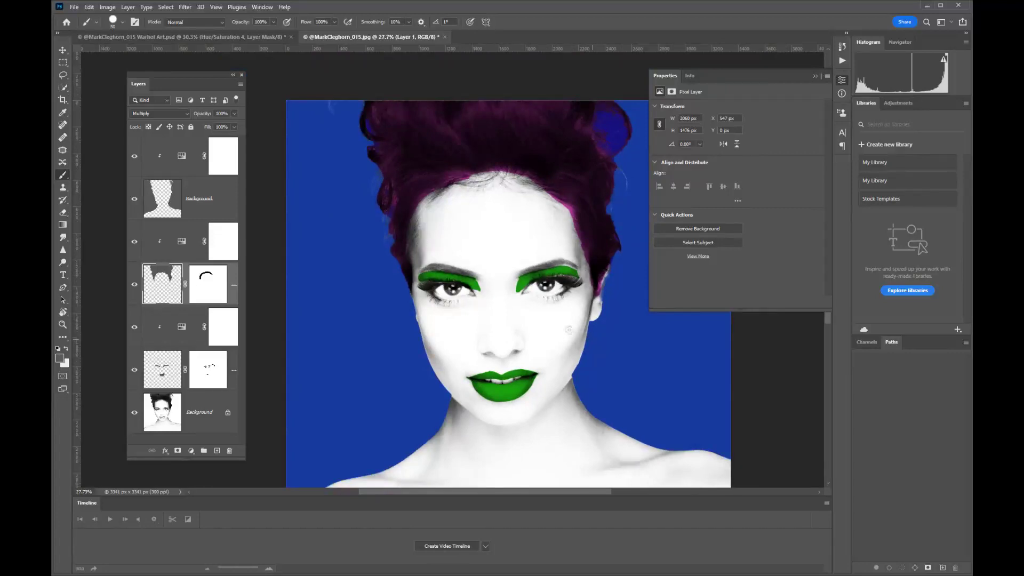
scroll(545, 321, down, 1)
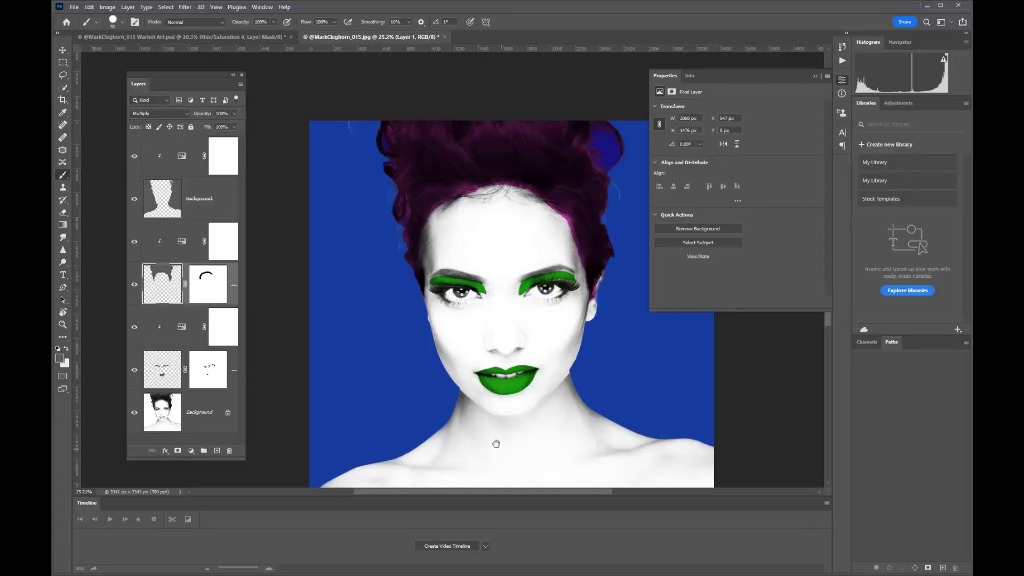
drag(496, 444, 469, 401)
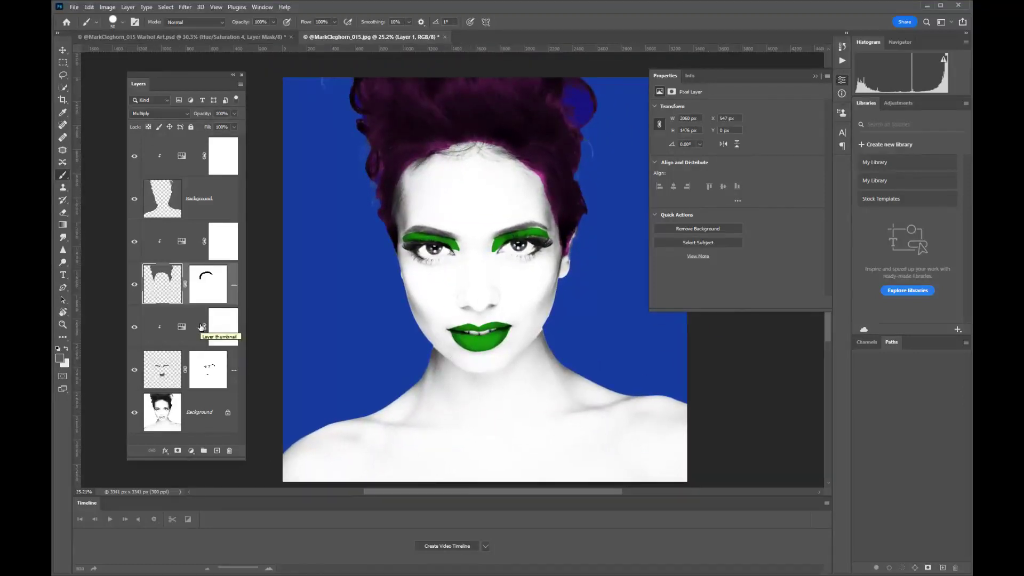
click(159, 416)
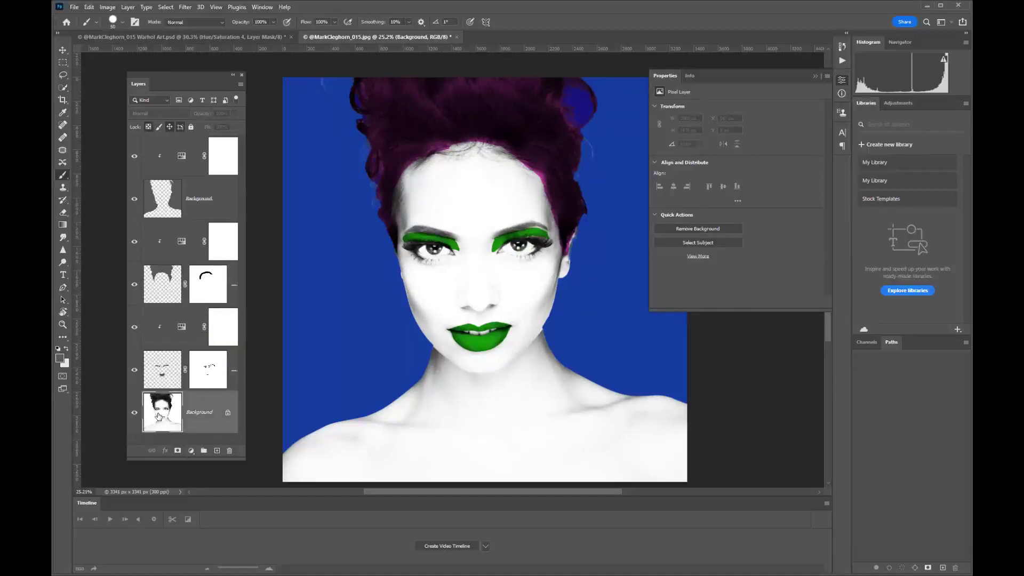
click(63, 88)
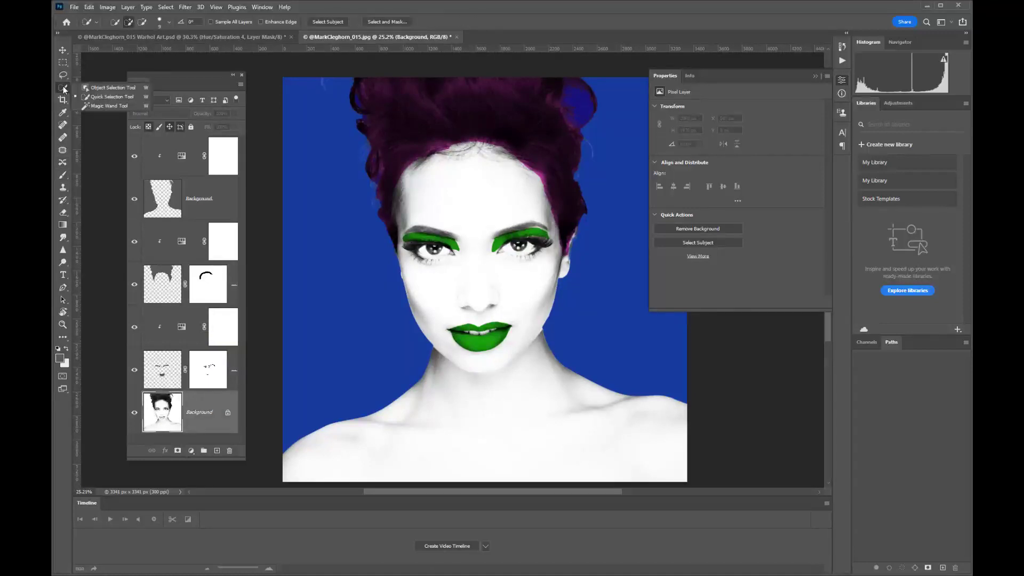
click(100, 98)
mouse_move(454, 205)
mouse_down()
mouse_move(492, 296)
mouse_move(502, 439)
mouse_up()
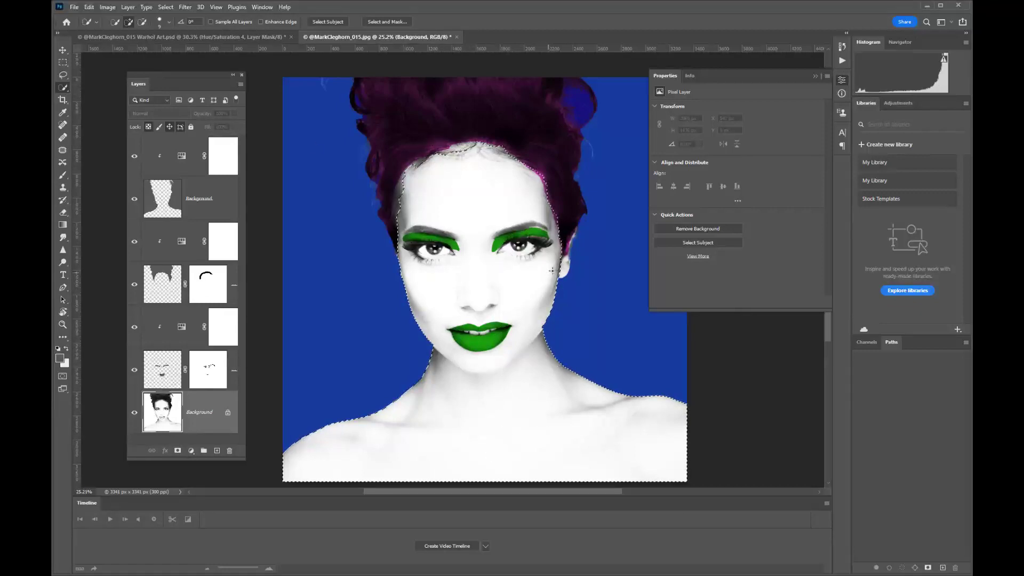
scroll(565, 270, up, 4)
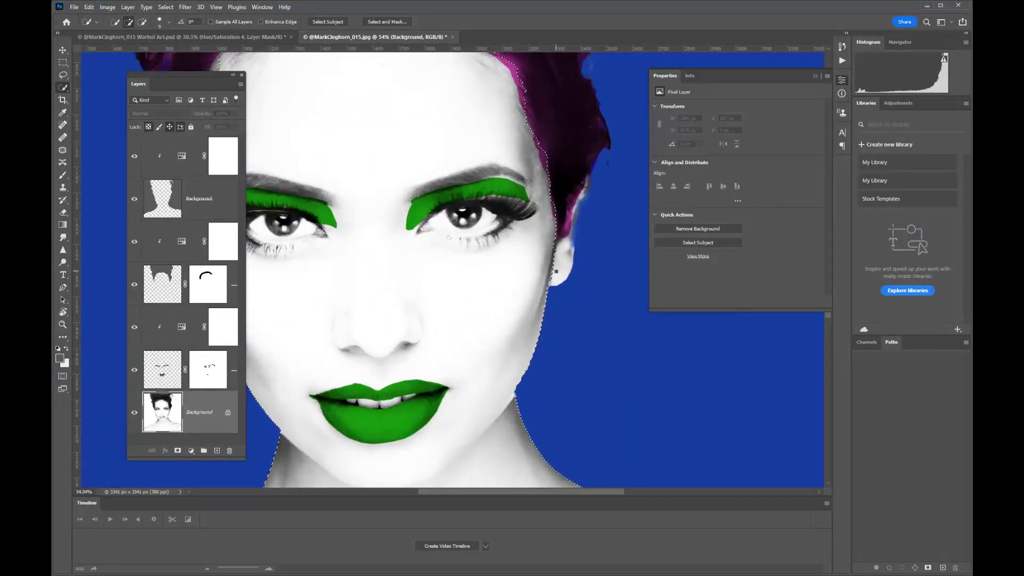
click(560, 260)
Add the shaded temple strip and the missed patch at the forehead hairline to the skin selection with the Lasso tool
drag(426, 281, 526, 411)
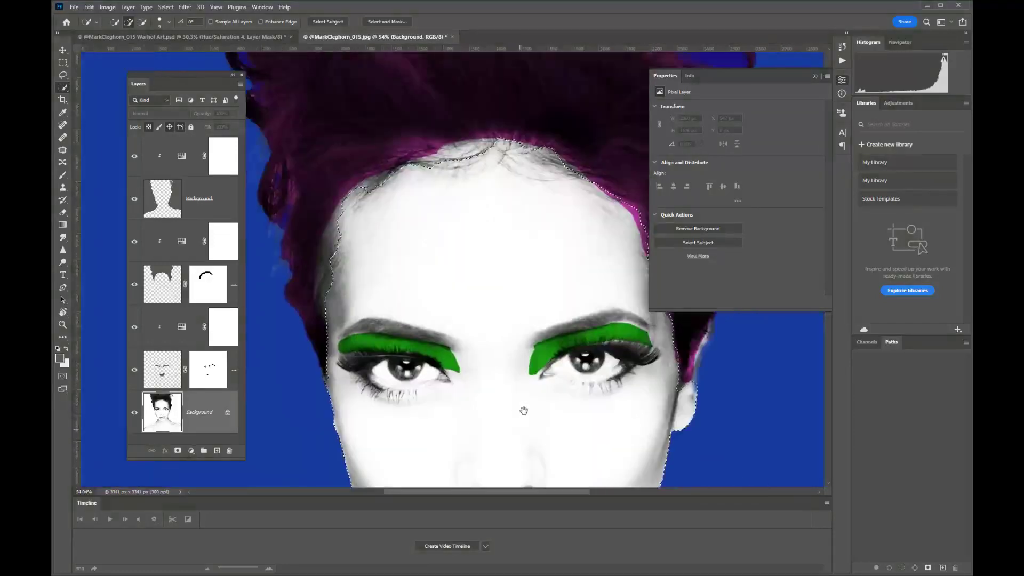
click(320, 276)
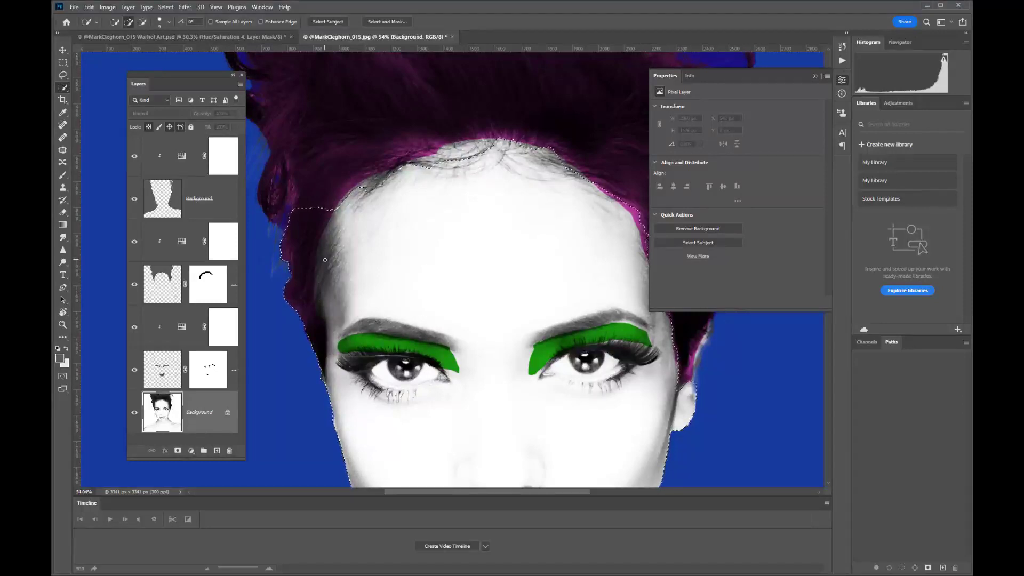
key(ctrl+z)
click(62, 76)
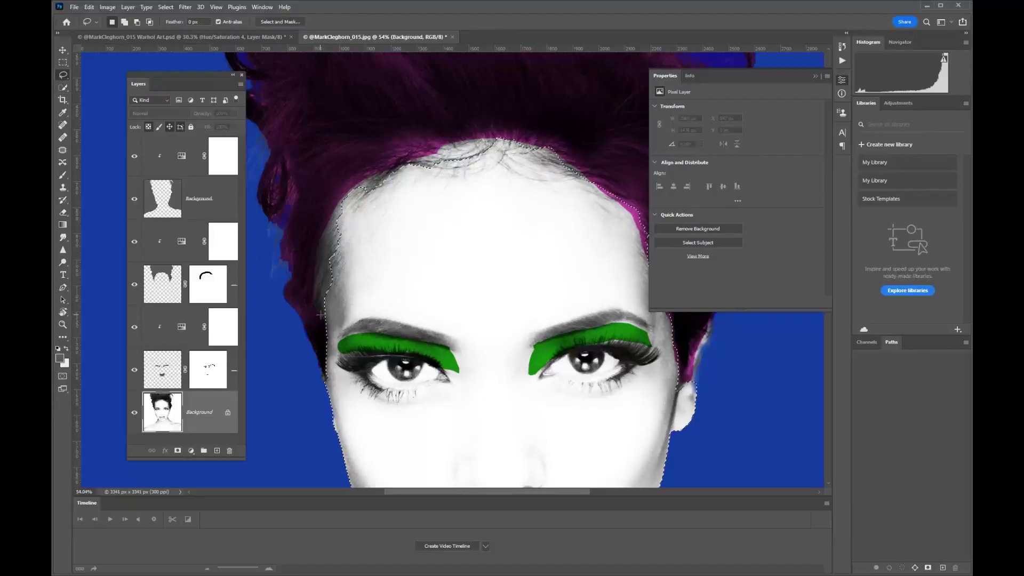
key(shift)
mouse_move(325, 323)
mouse_down()
mouse_move(322, 235)
mouse_move(339, 196)
mouse_move(380, 175)
mouse_move(410, 188)
mouse_move(365, 268)
mouse_move(331, 380)
mouse_up()
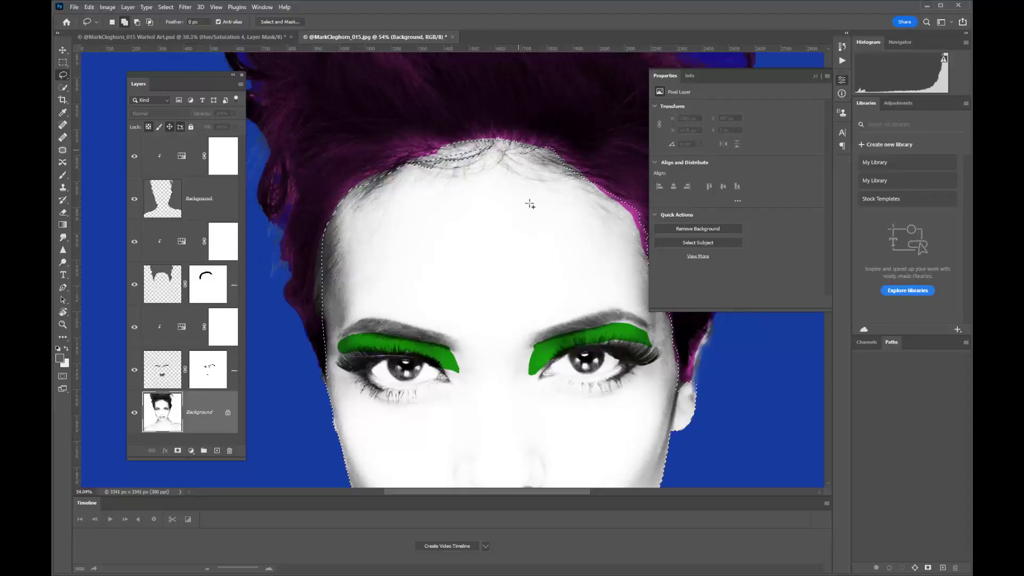
mouse_move(418, 165)
mouse_down()
mouse_move(456, 152)
mouse_move(486, 175)
mouse_move(433, 190)
mouse_up()
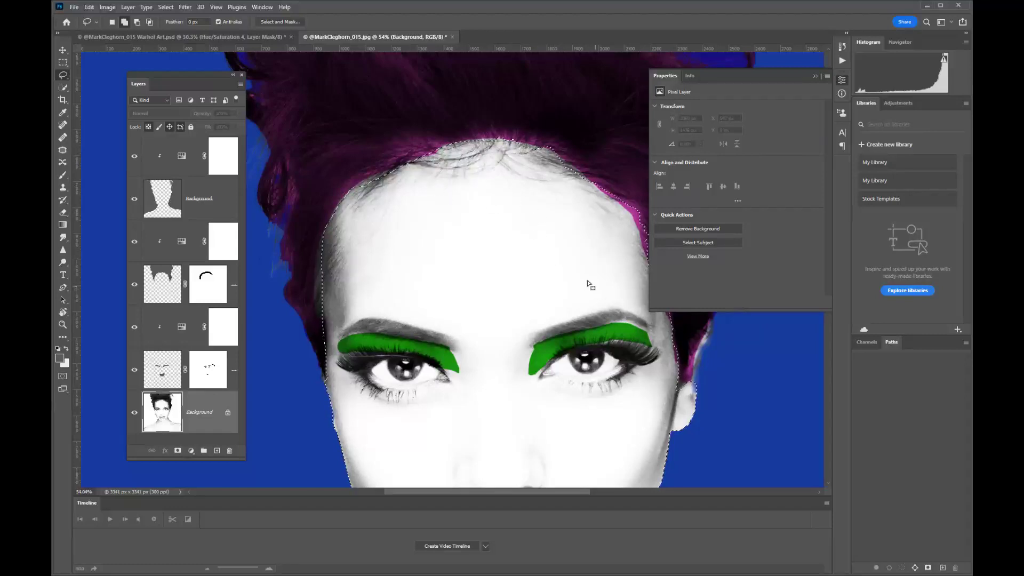
Check the selection edge around the jaw and neck, and copy the selected skin to a new layer
mouse_move(590, 283)
mouse_down()
mouse_move(487, 206)
mouse_move(547, 105)
mouse_up()
drag(507, 331, 483, 199)
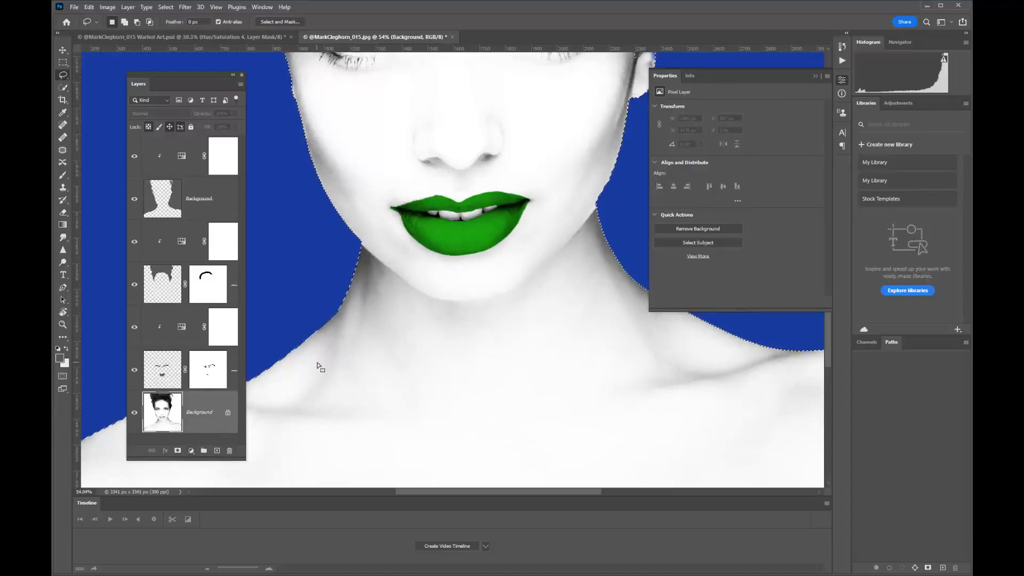
key(ctrl+j)
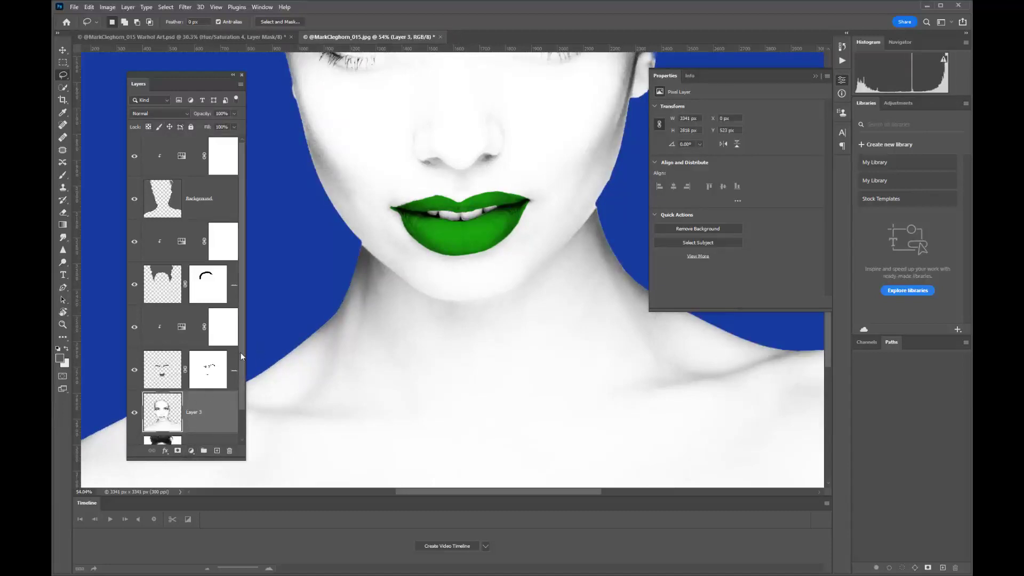
Hide the hair, lips and eyeshadow layers with their adjustments, keeping the blue backdrop shown above Layer 3
scroll(241, 357, down, 2)
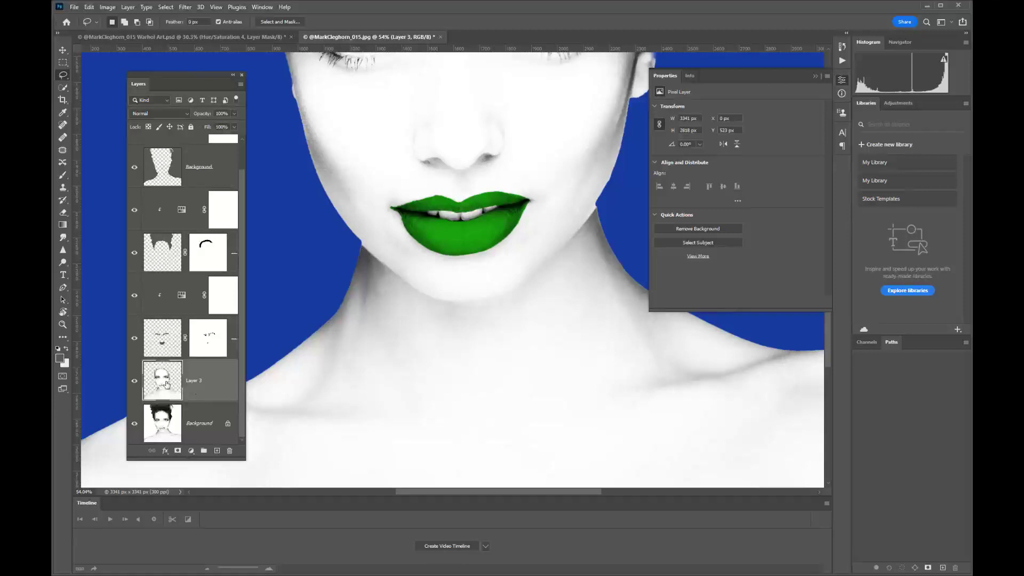
drag(134, 338, 122, 165)
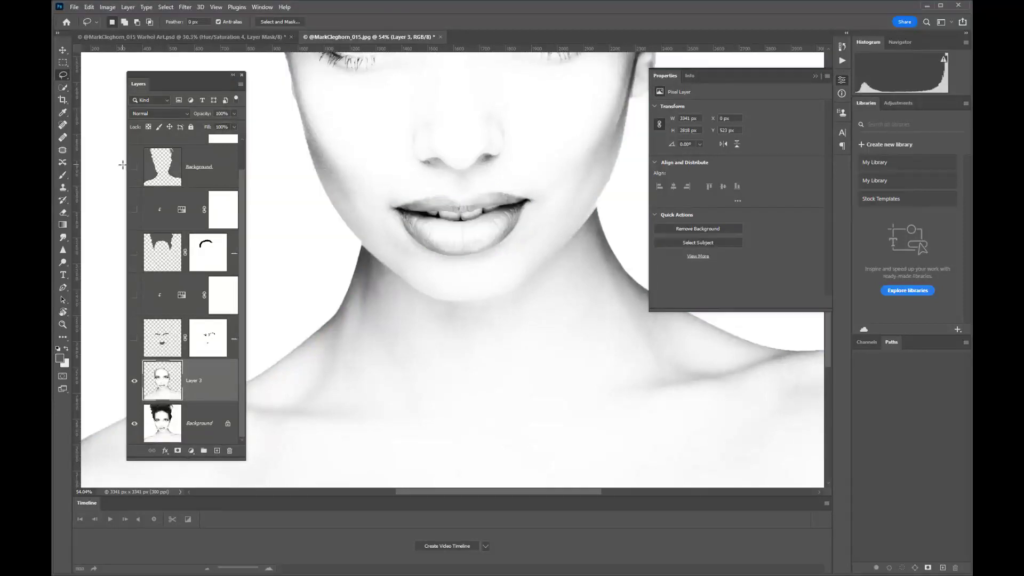
scroll(123, 165, up, 4)
scroll(243, 159, up, 2)
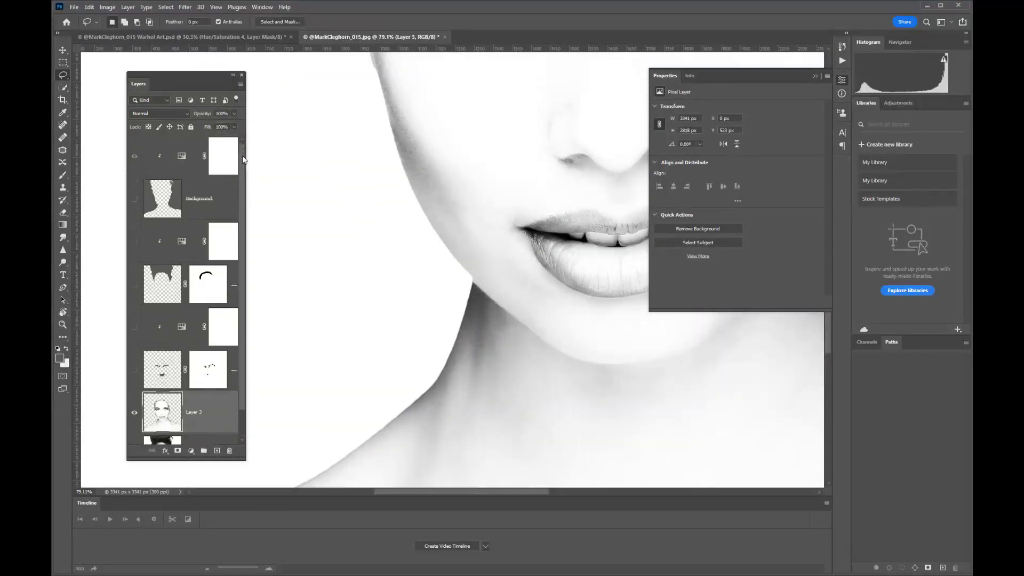
click(134, 199)
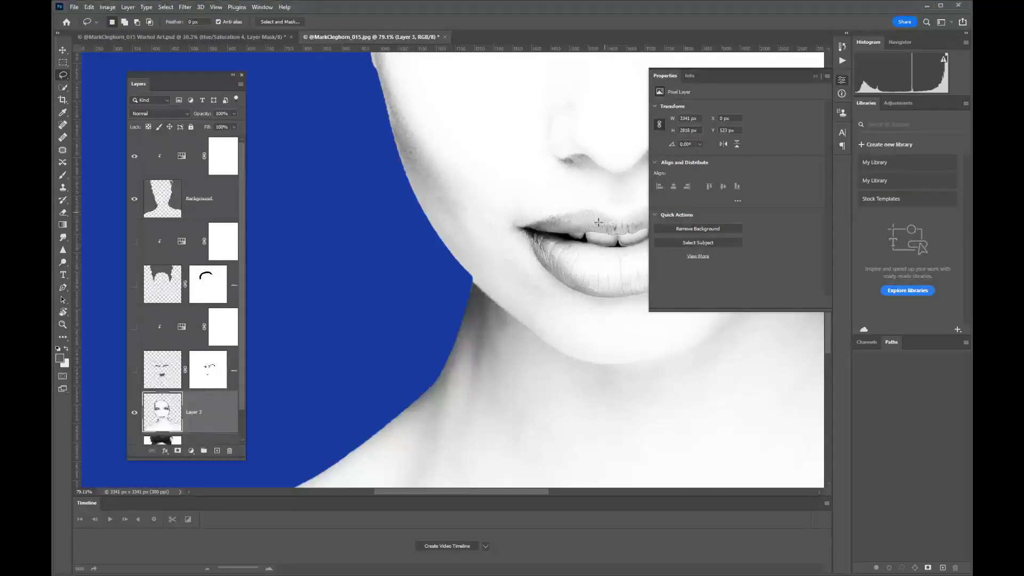
Hide the blue backdrop layer with its adjustment and the original Background layer, leaving only the skin on Layer 3 shown
scroll(594, 223, down, 7)
scroll(595, 223, down, 2)
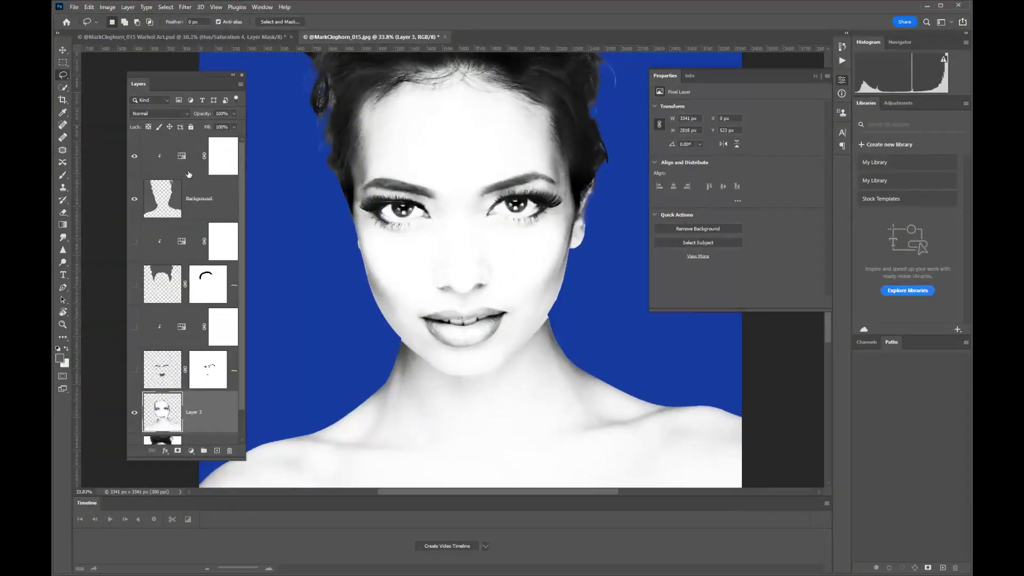
drag(134, 201, 134, 157)
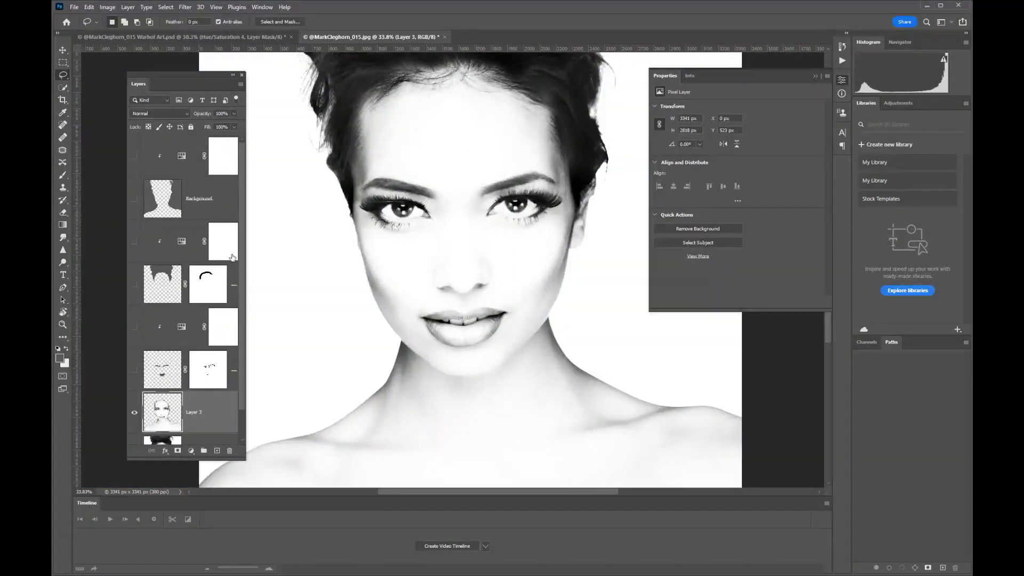
scroll(242, 334, down, 2)
click(138, 424)
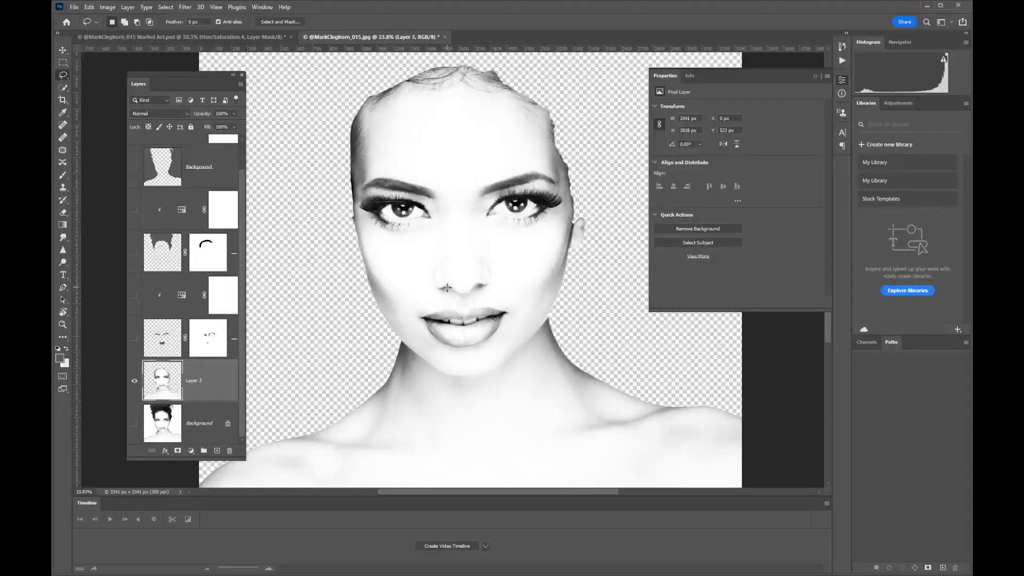
Add a colorizing Hue/Saturation adjustment above Layer 3 with Hue 203, Saturation 42 and Lightness +15
click(191, 451)
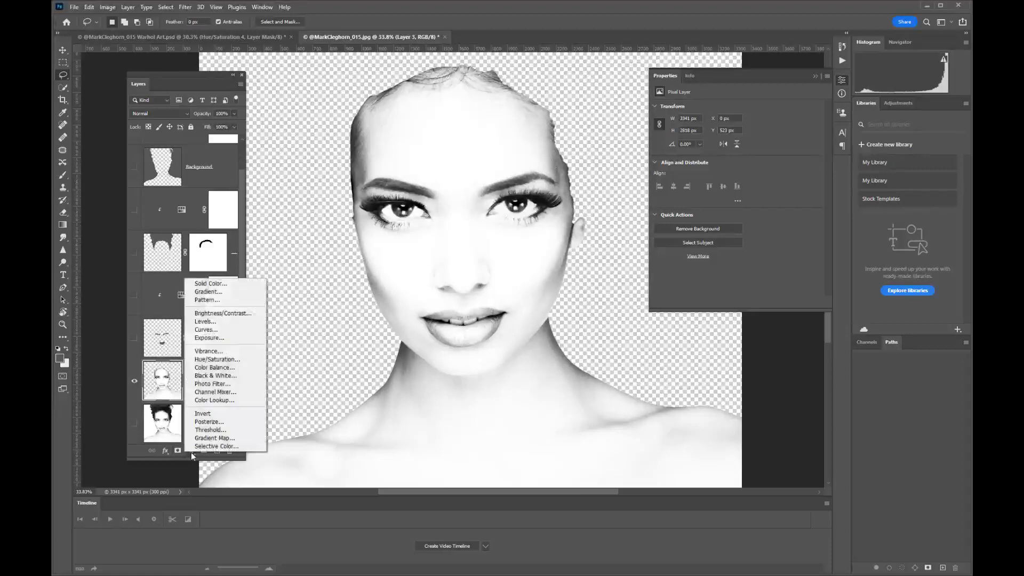
click(205, 359)
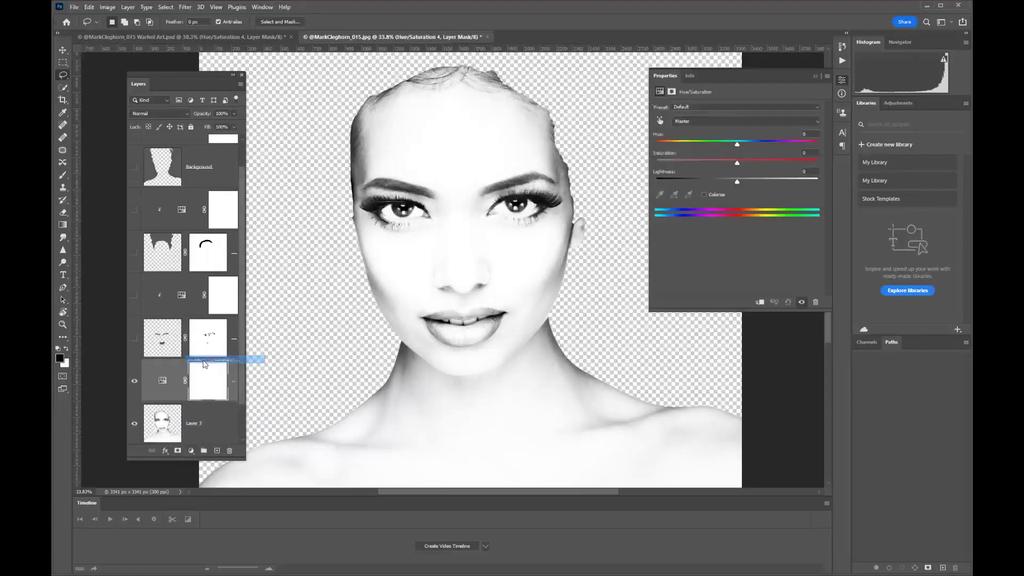
click(704, 194)
drag(700, 163, 703, 162)
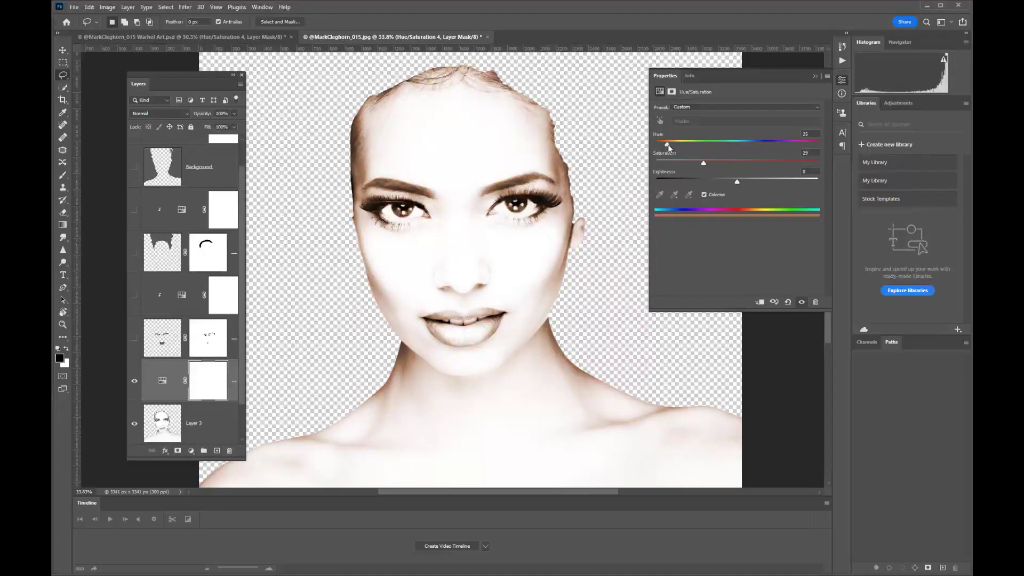
mouse_move(737, 182)
mouse_down()
mouse_move(760, 181)
mouse_move(749, 182)
mouse_up()
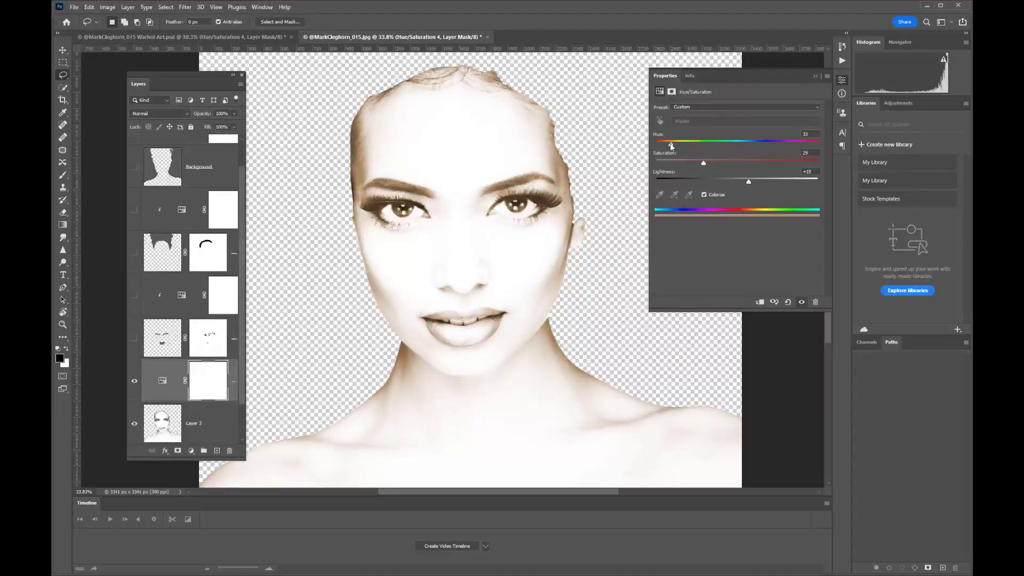
drag(671, 146, 747, 142)
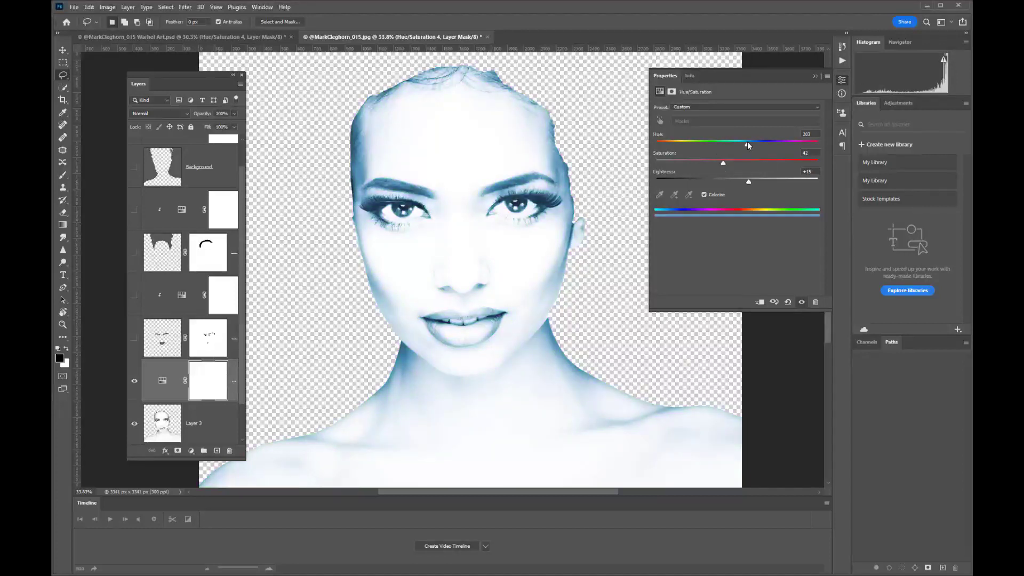
Show the original Background layer and clip the blue Hue/Saturation adjustment to the skin on Layer 3
scroll(144, 422, down, 1)
click(134, 424)
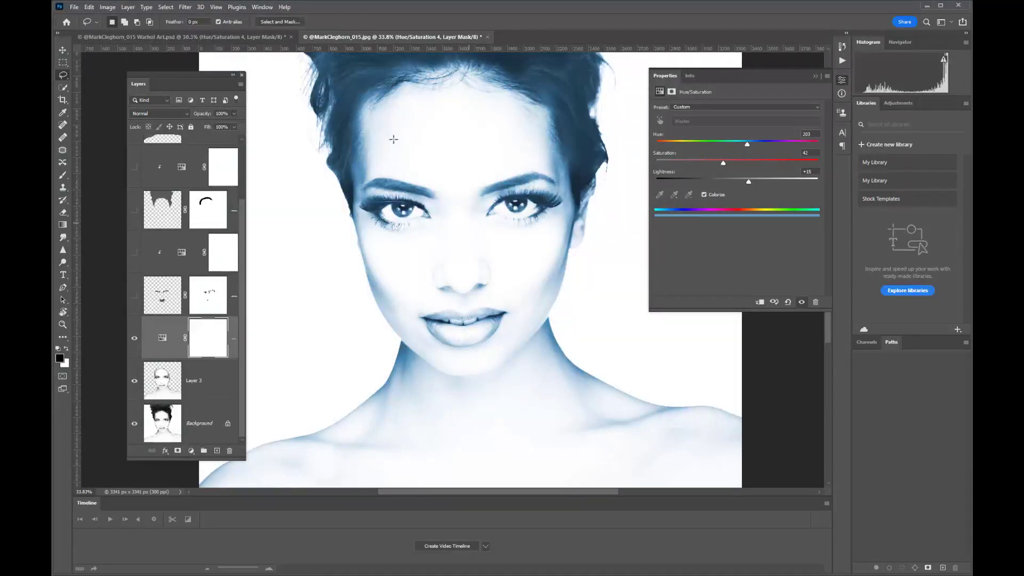
alt+click(182, 358)
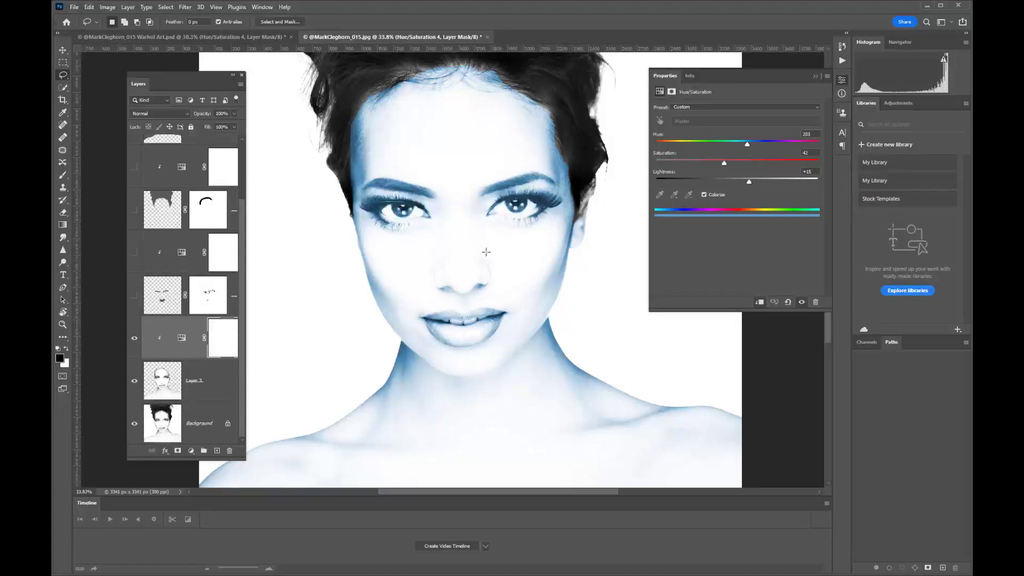
Add a layer mask to Layer 3 and paint black over both eyes to remove the blue tint from them
alt+scroll(437, 213, up, 5)
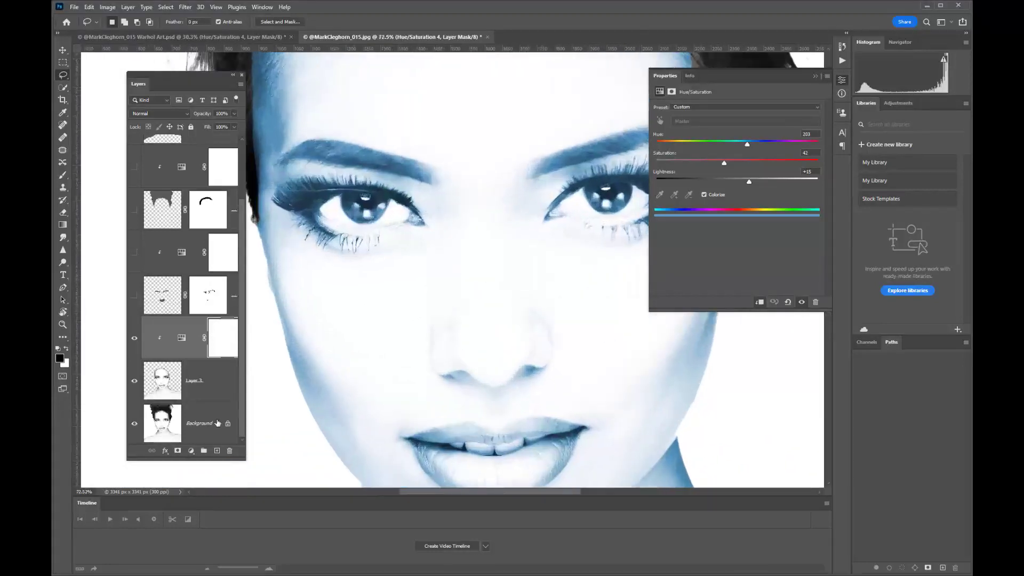
click(211, 397)
click(178, 452)
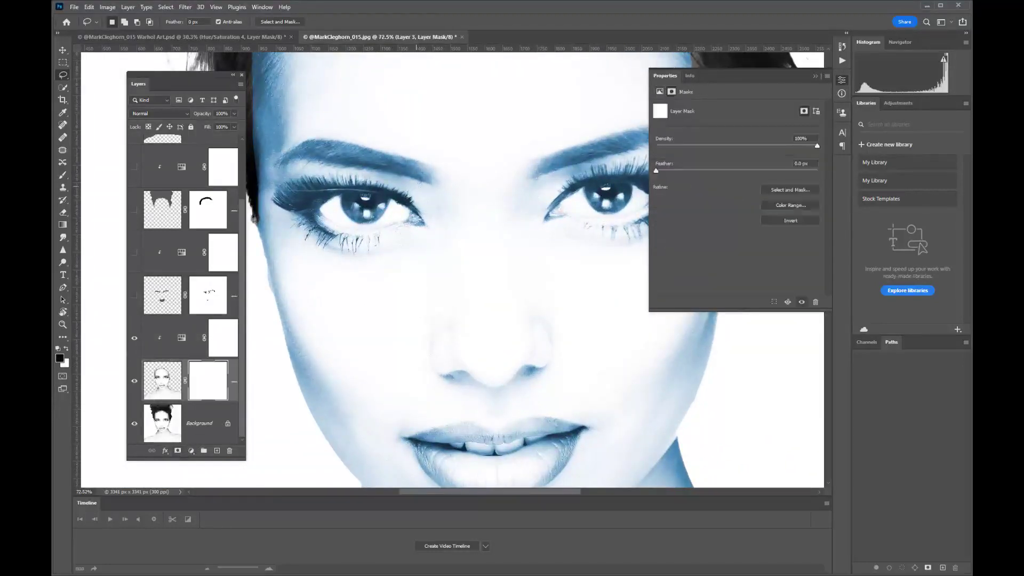
key(b)
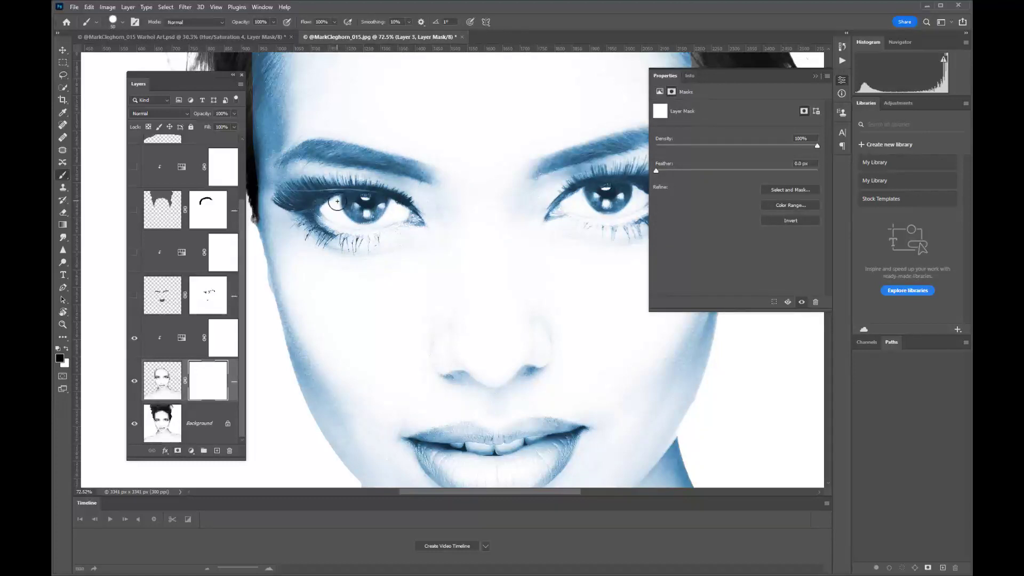
drag(325, 209, 385, 212)
mouse_move(582, 202)
mouse_down()
mouse_move(632, 198)
mouse_move(601, 206)
mouse_move(630, 207)
mouse_move(639, 197)
mouse_move(563, 209)
mouse_up()
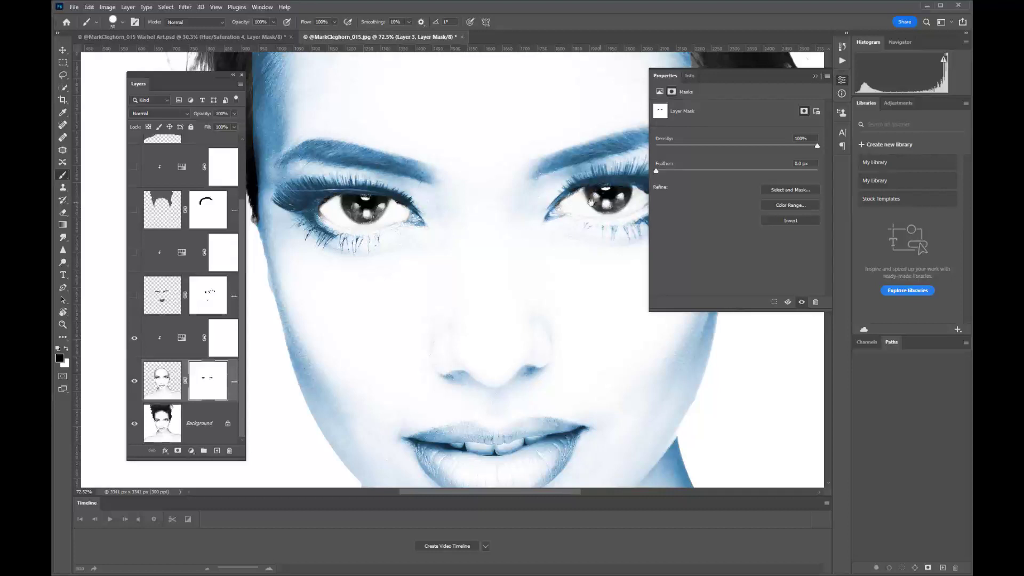
drag(633, 205, 588, 201)
Show the makeup, hair and backdrop layers again together with their Hue/Saturation adjustments
drag(479, 231, 312, 228)
drag(134, 295, 139, 150)
scroll(129, 192, up, 1)
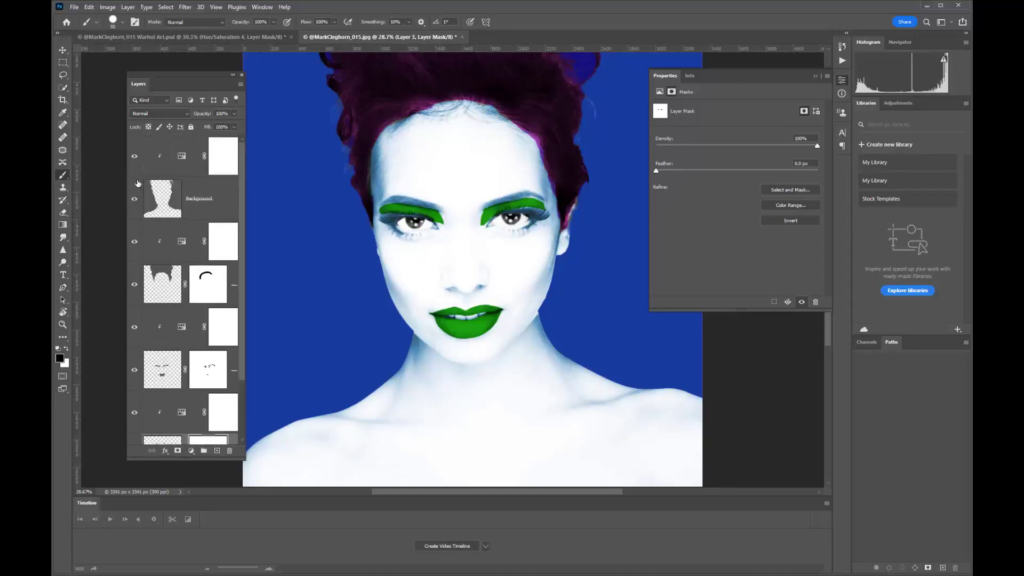
scroll(455, 336, down, 4)
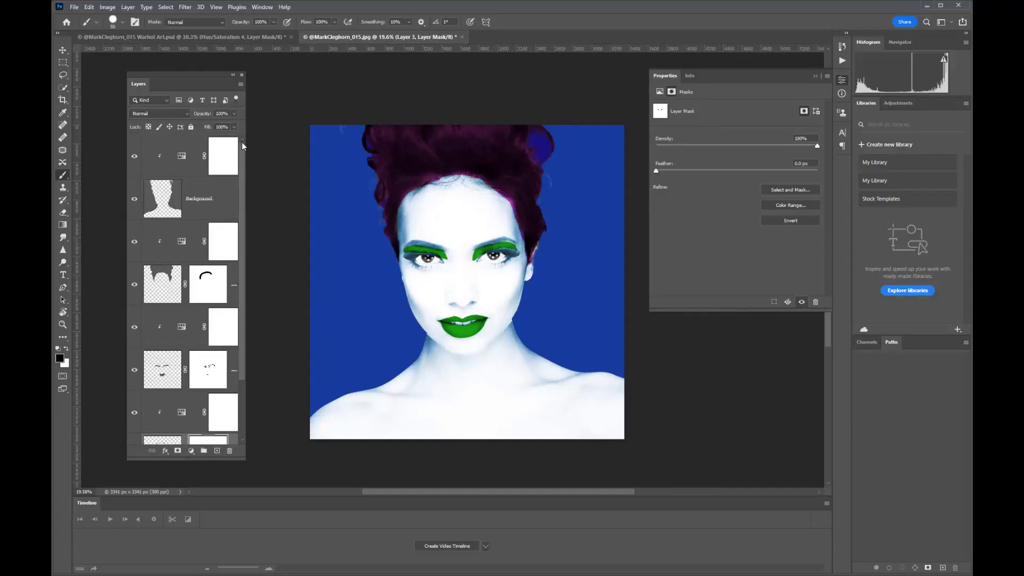
Stamp all visible layers into a new merged layer above the topmost Hue/Saturation adjustment
click(150, 145)
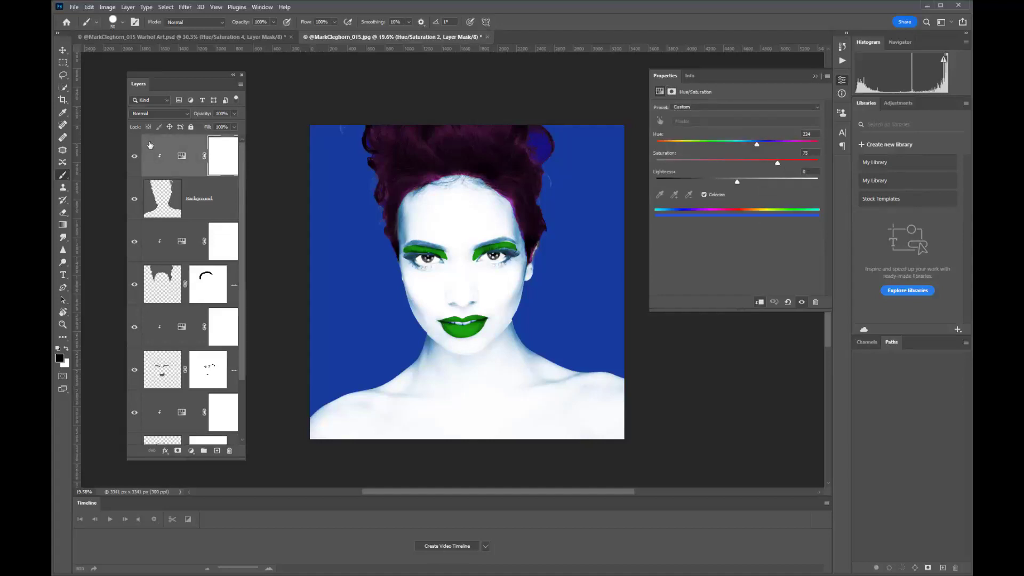
key(ctrl+shift+alt+e)
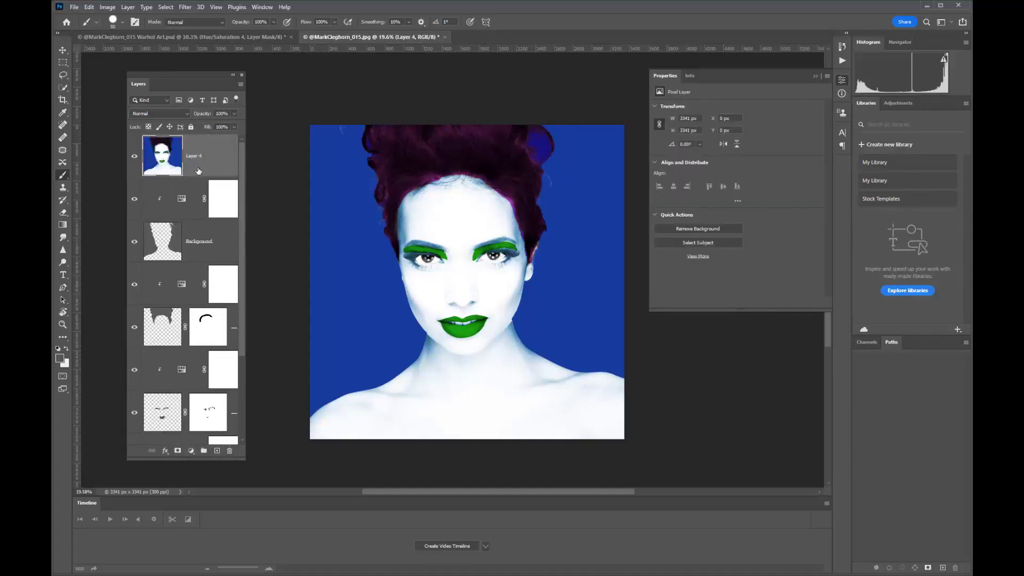
scroll(354, 204, up, 3)
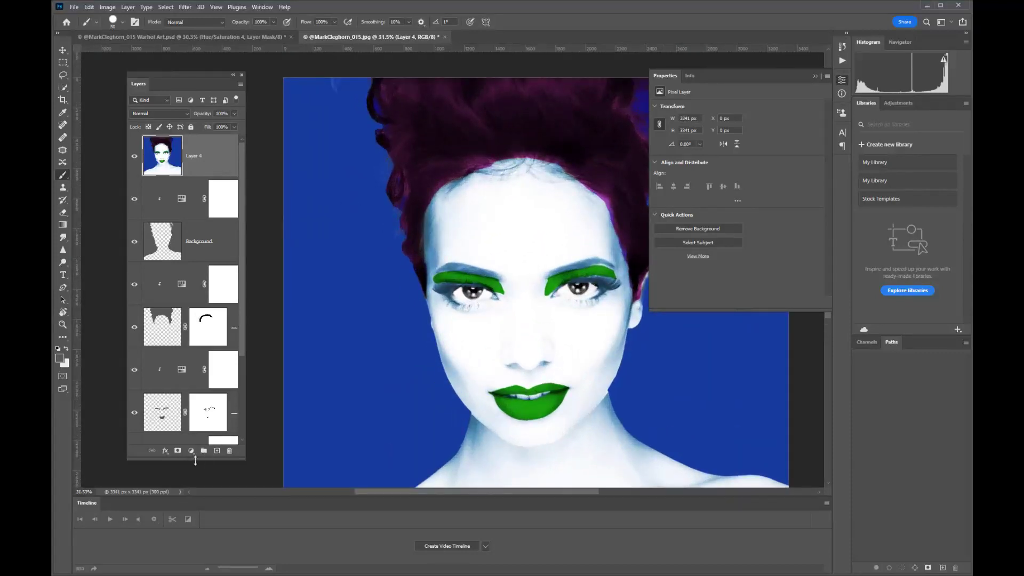
Add a Hue/Saturation adjustment above the merged Layer 4 and raise its Hue to turn the backdrop magenta and the lips teal
click(191, 451)
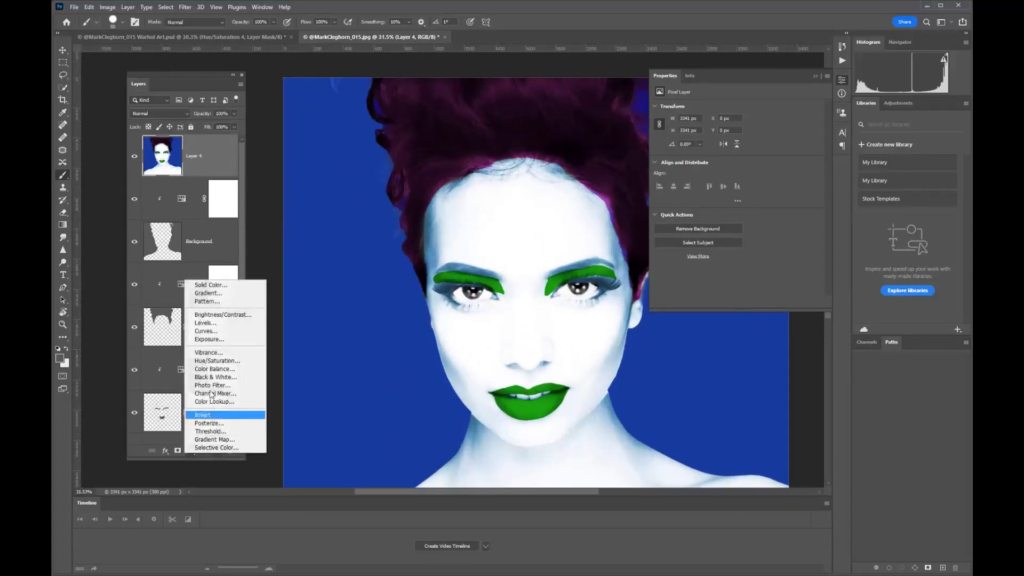
click(213, 361)
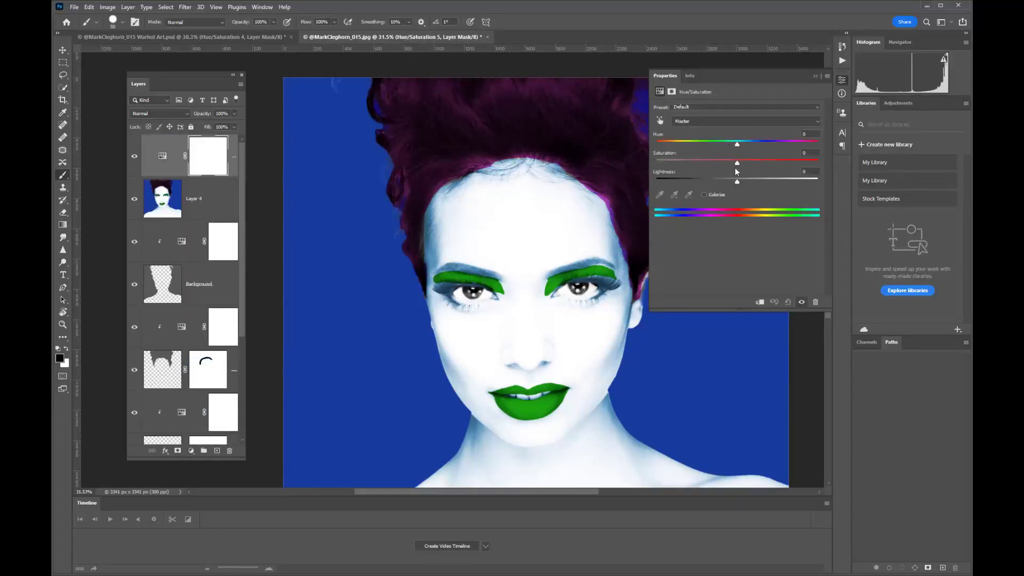
drag(737, 146, 788, 150)
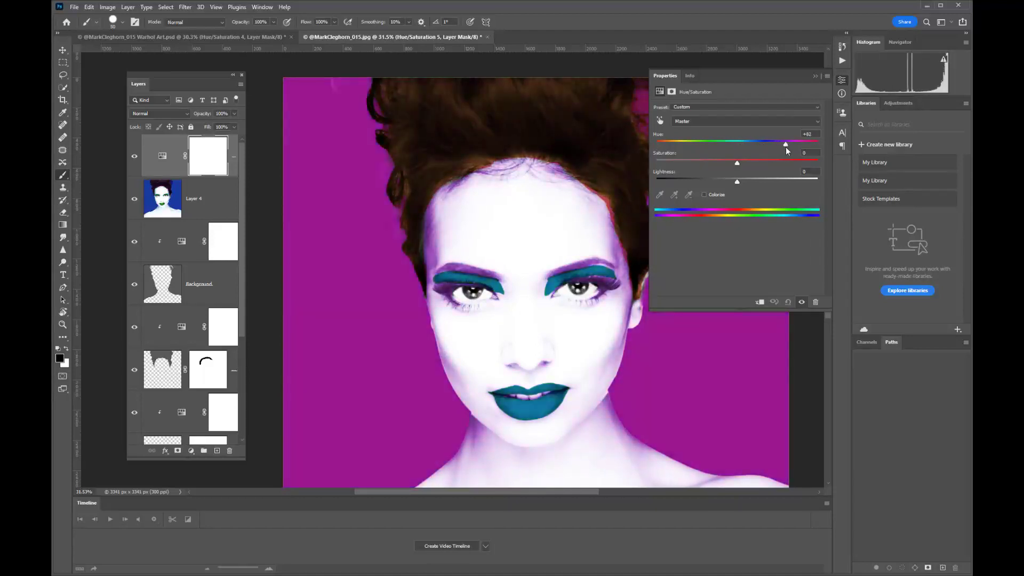